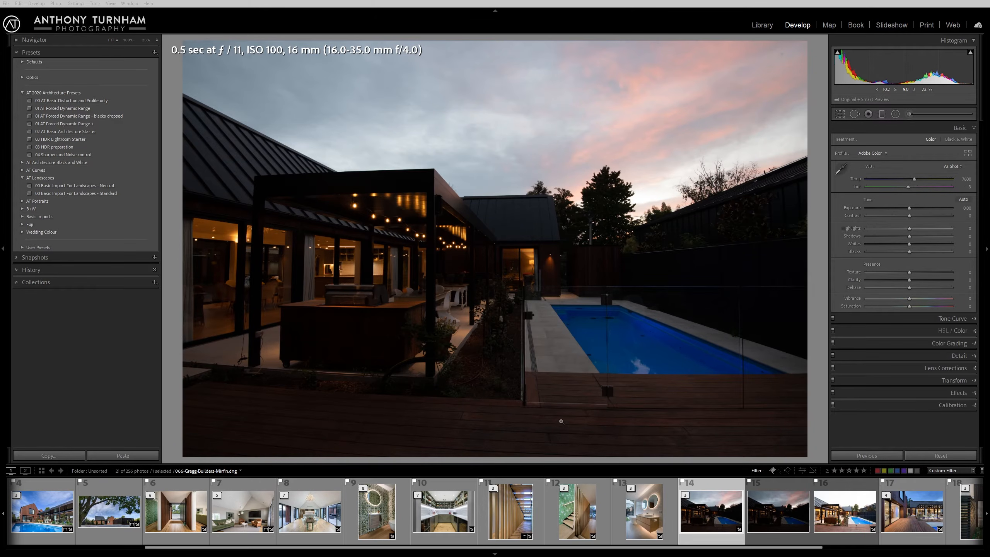
Inspect the dark decking, garden bed, roofline and trees of the 0.5 sec exposure at 100%
click(587, 415)
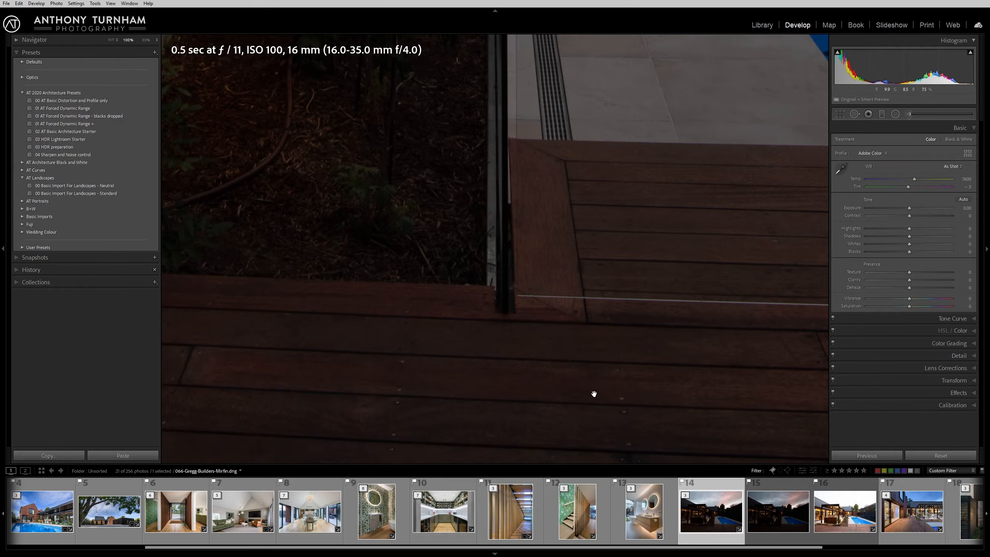
click(426, 203)
click(503, 208)
drag(747, 162, 508, 213)
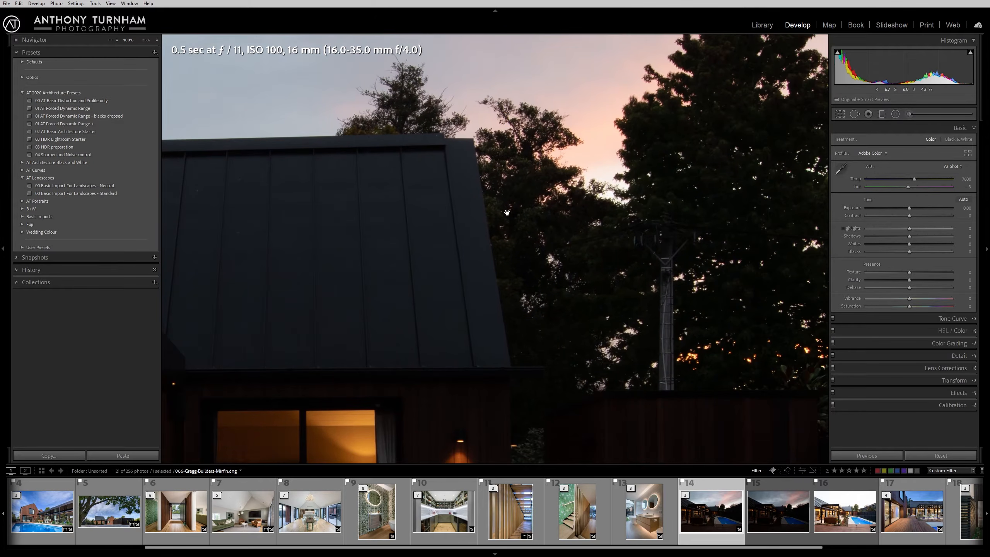
click(534, 244)
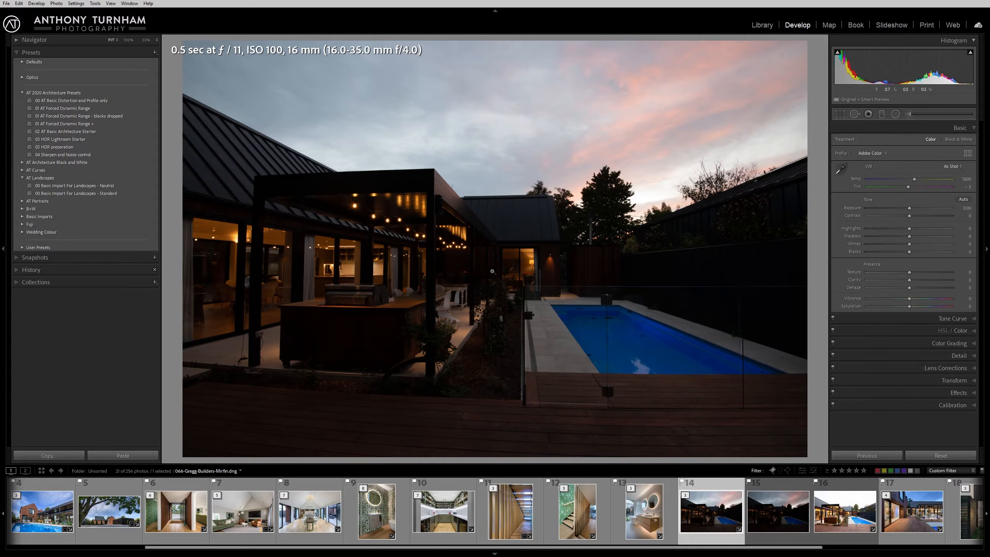
Try raising the 0.5 sec photo's exposure to +3.78 and +4.41, checking the shadow detail at 100%, and reset it to zero
drag(910, 208, 942, 205)
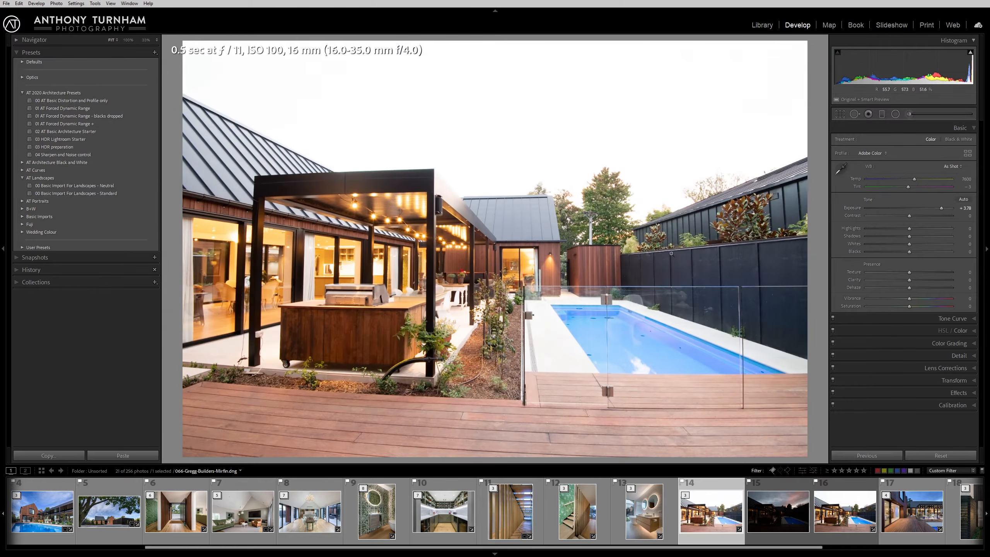
click(590, 275)
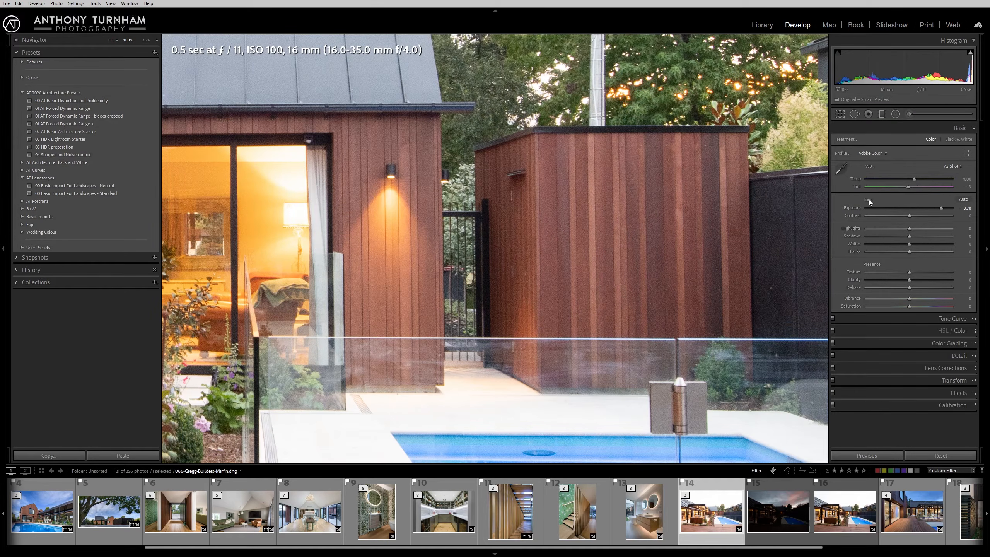
drag(941, 206, 947, 207)
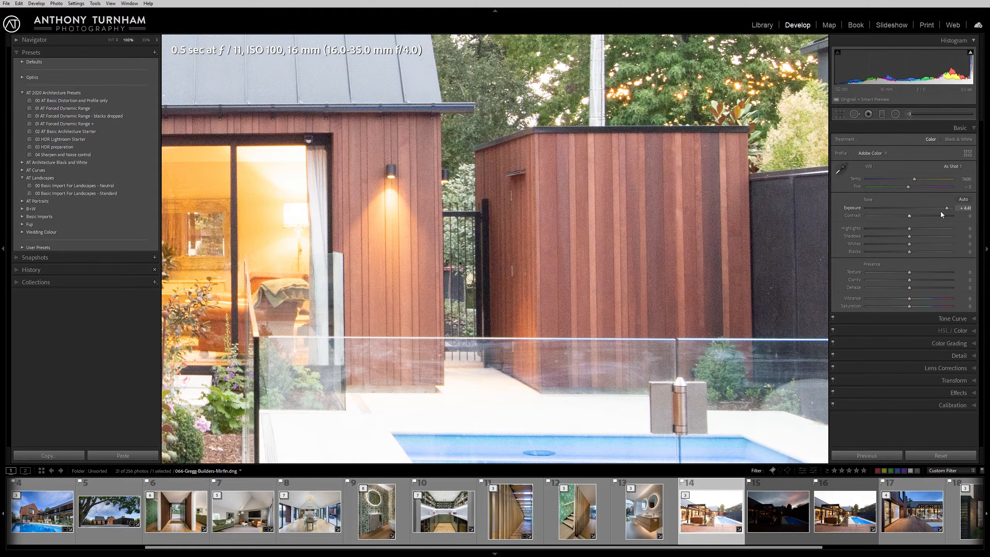
key(z)
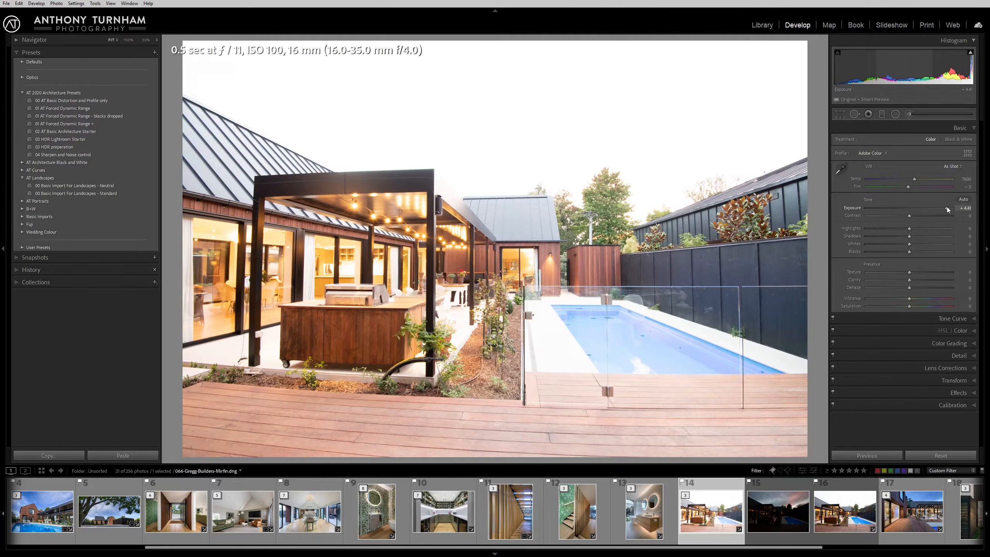
double_click(947, 207)
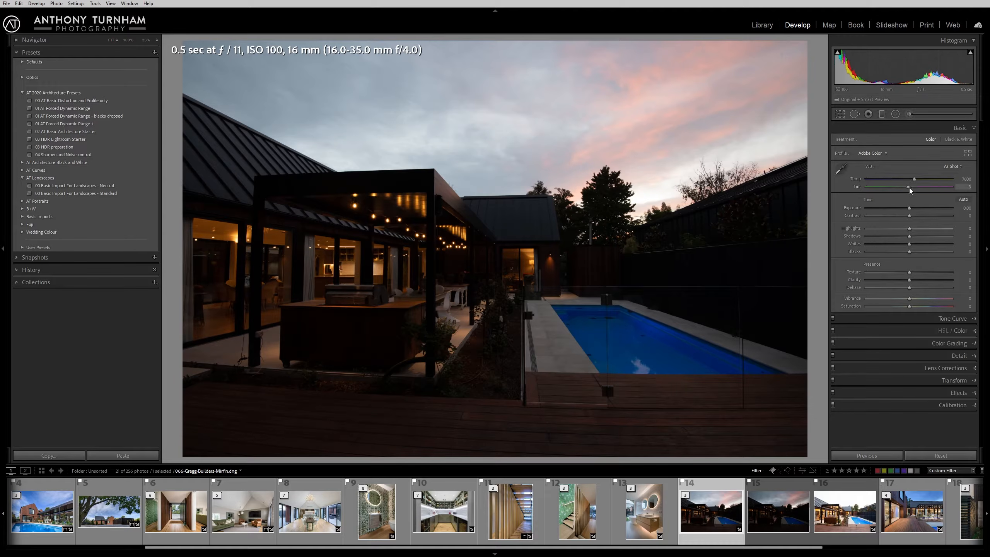
Try brightening the 0.5 sec photo's exposure to +3.69 and darkening it to recover the sky, and reset it to zero
drag(912, 207, 945, 212)
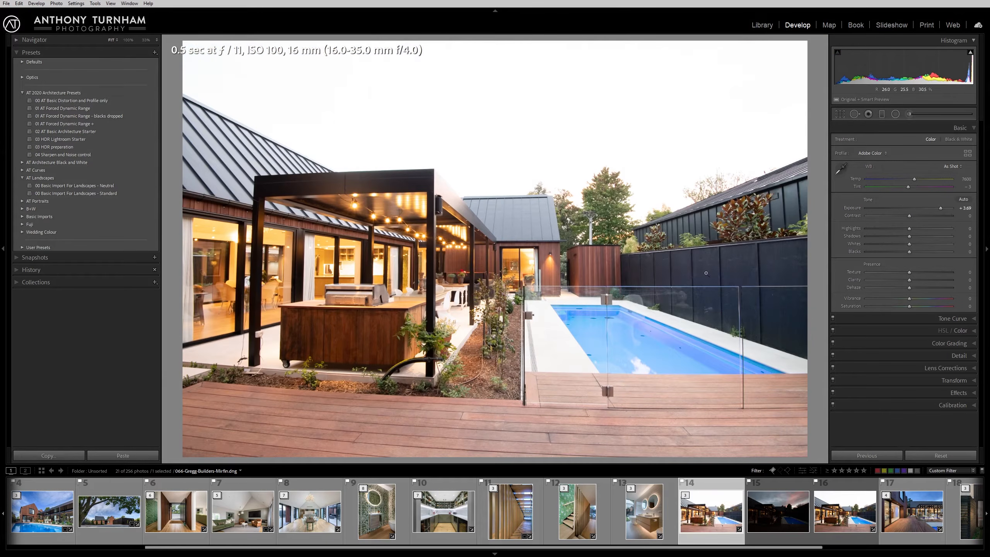
double_click(942, 210)
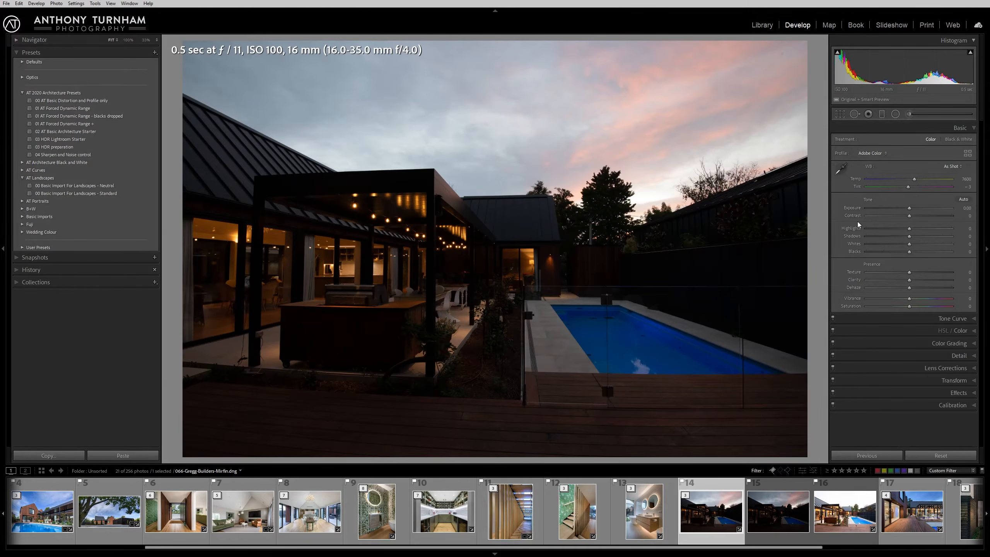
drag(910, 208, 886, 211)
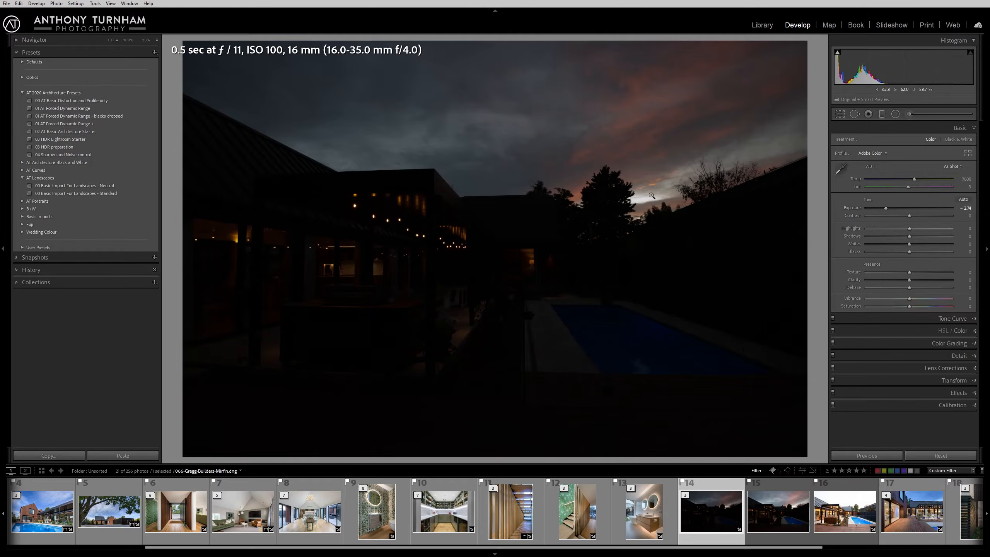
drag(886, 210, 899, 210)
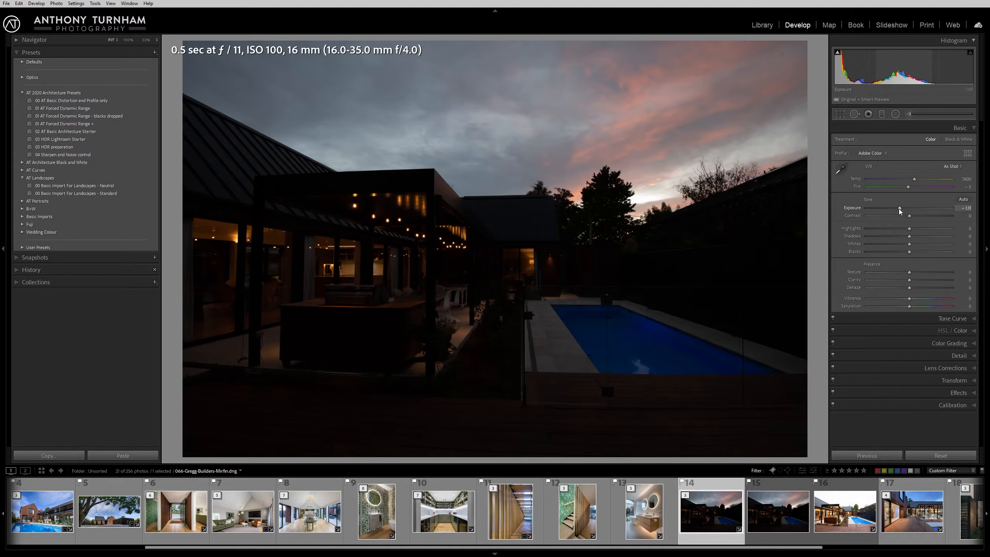
double_click(899, 209)
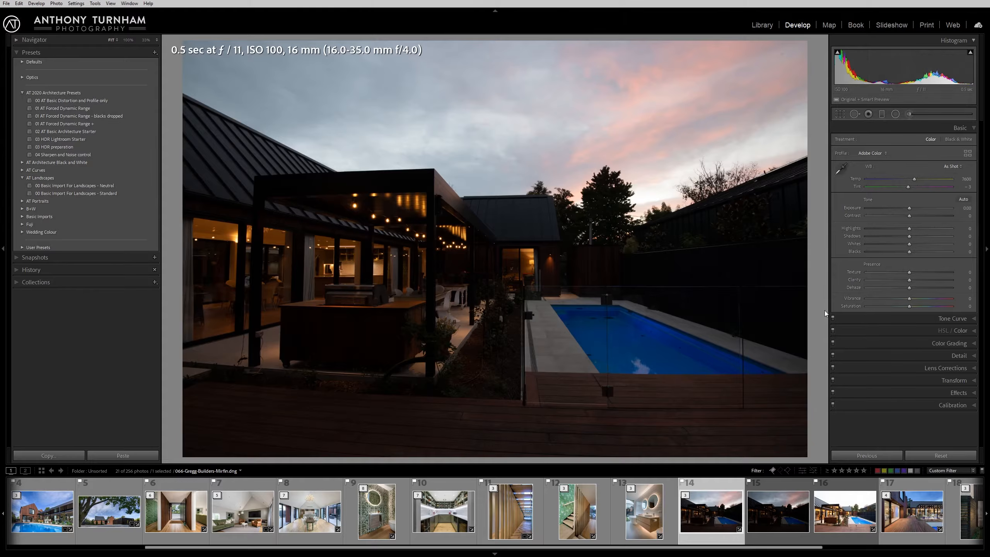
View the 1/4 sec frame, and try darkening the 4.0 sec frame's exposure to -4.91 and -3.10 before resetting it
click(784, 514)
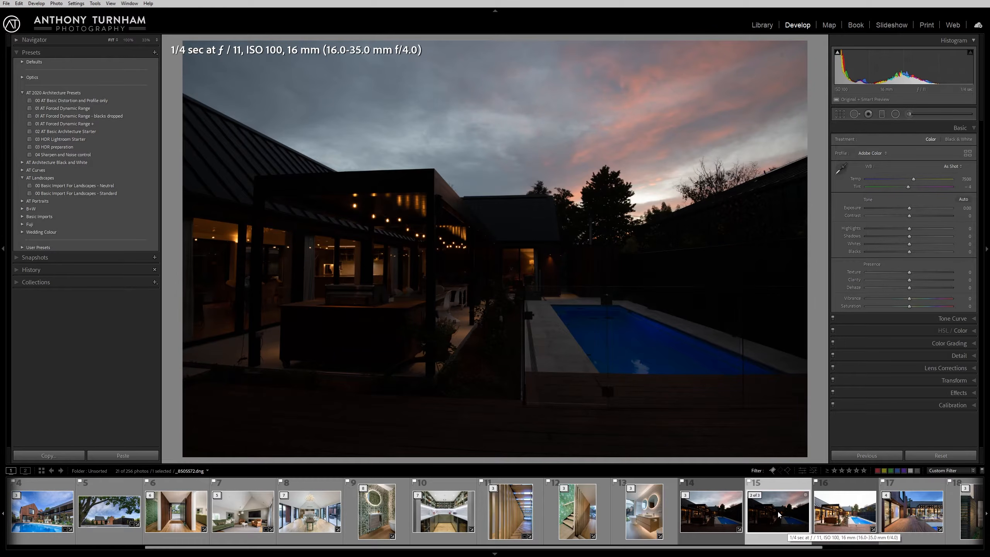
click(832, 523)
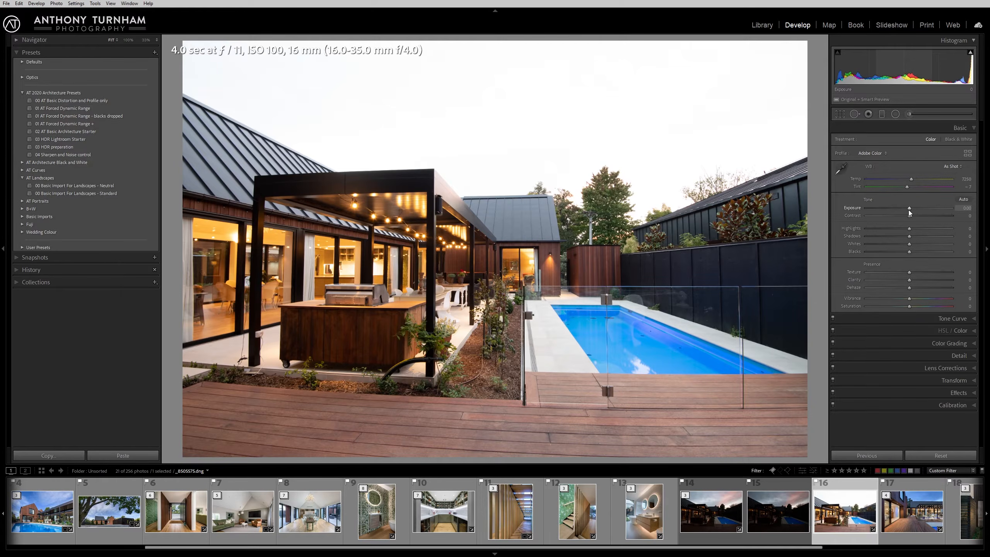
drag(909, 209, 867, 209)
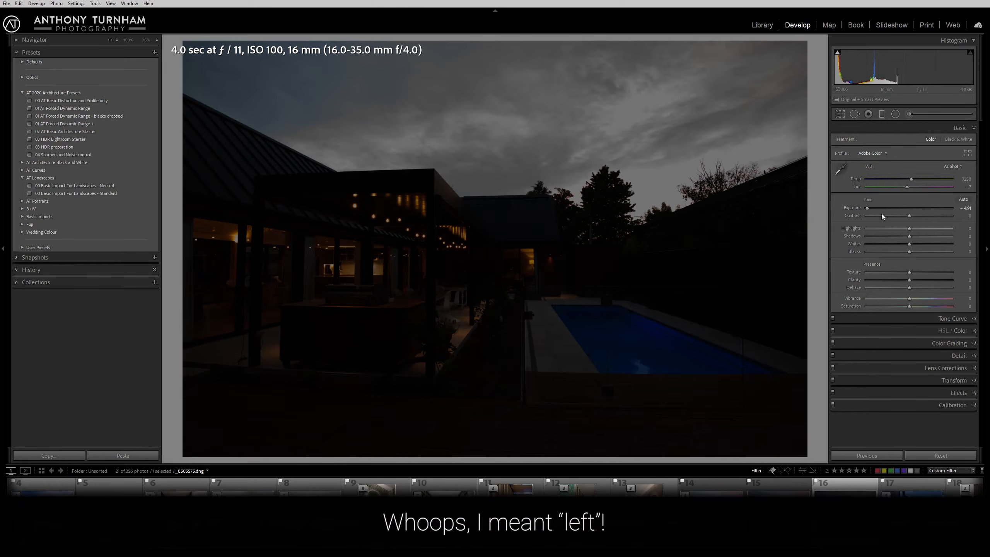
drag(866, 207, 884, 209)
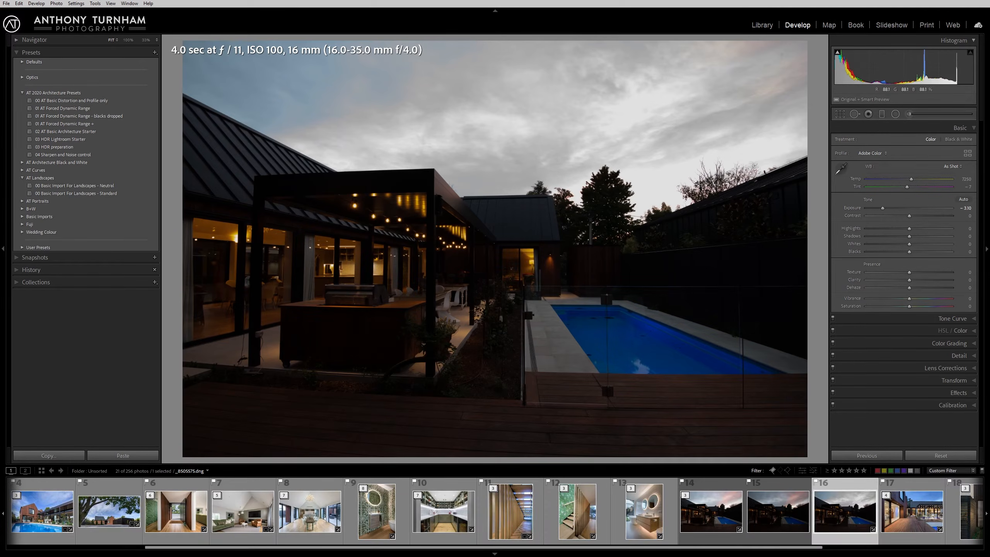
mouse_move(883, 210)
mouse_down()
mouse_move(896, 211)
mouse_move(881, 209)
mouse_up()
double_click(880, 210)
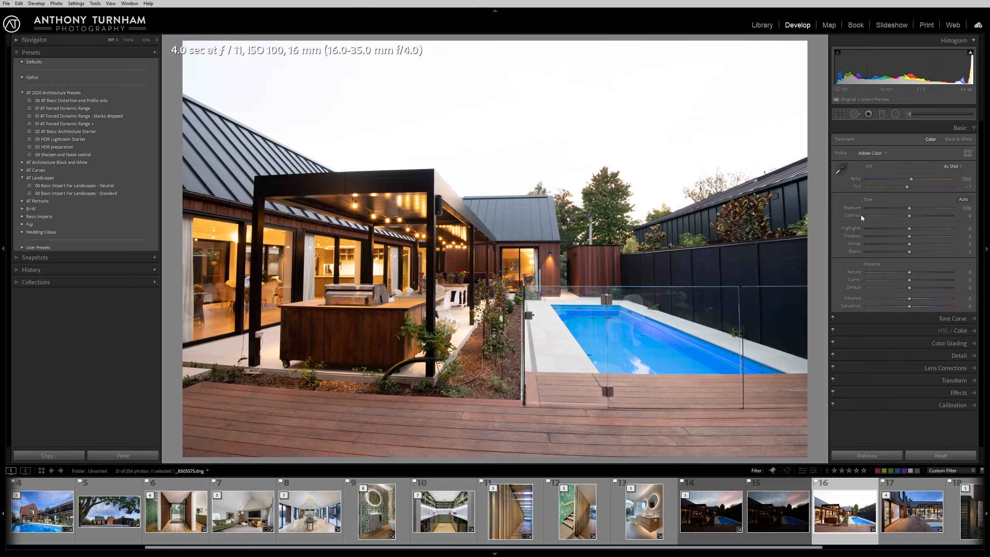
Merge the three bracketed exposures (0.5, 1/4 and 4.0 sec) into an HDR photo with Auto Settings turned off
click(741, 493)
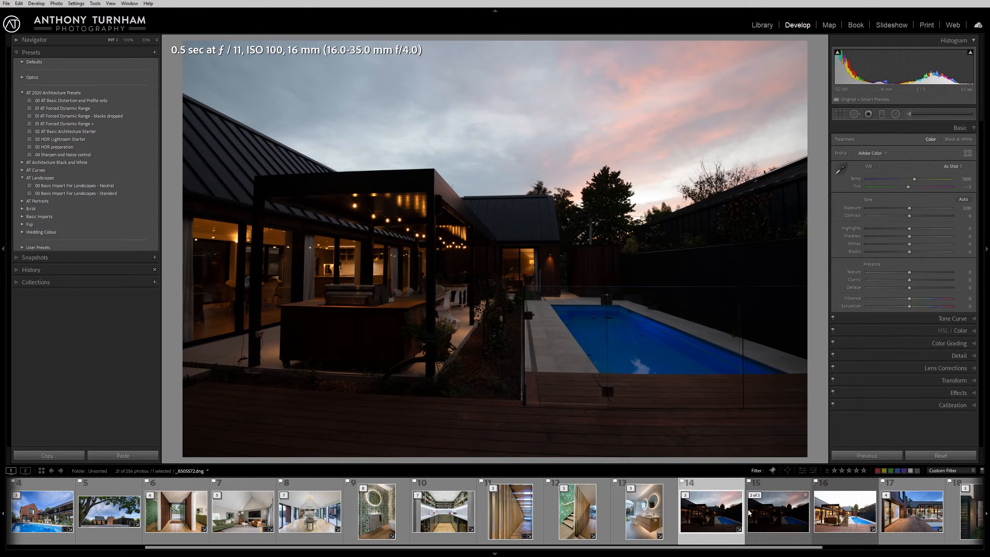
shift+click(824, 520)
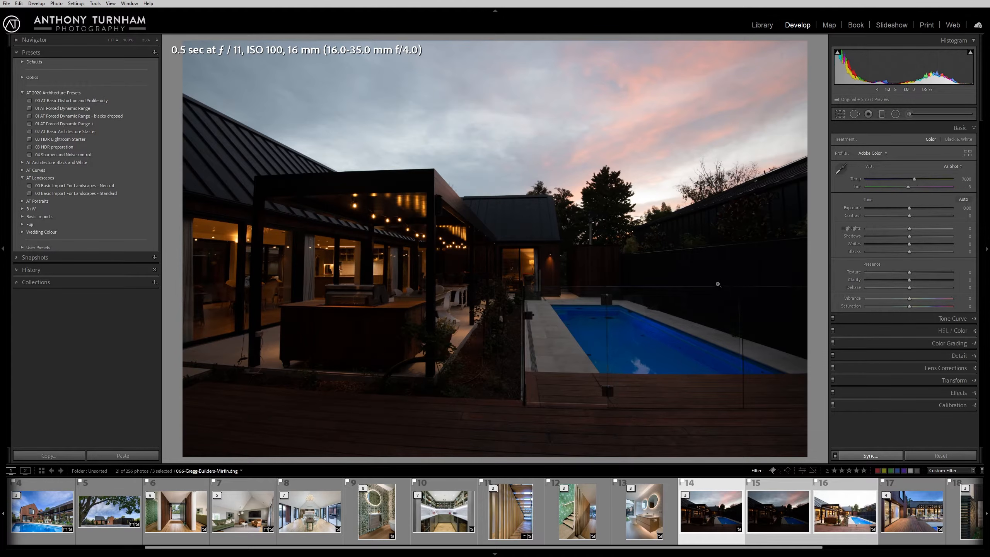
right_click(712, 518)
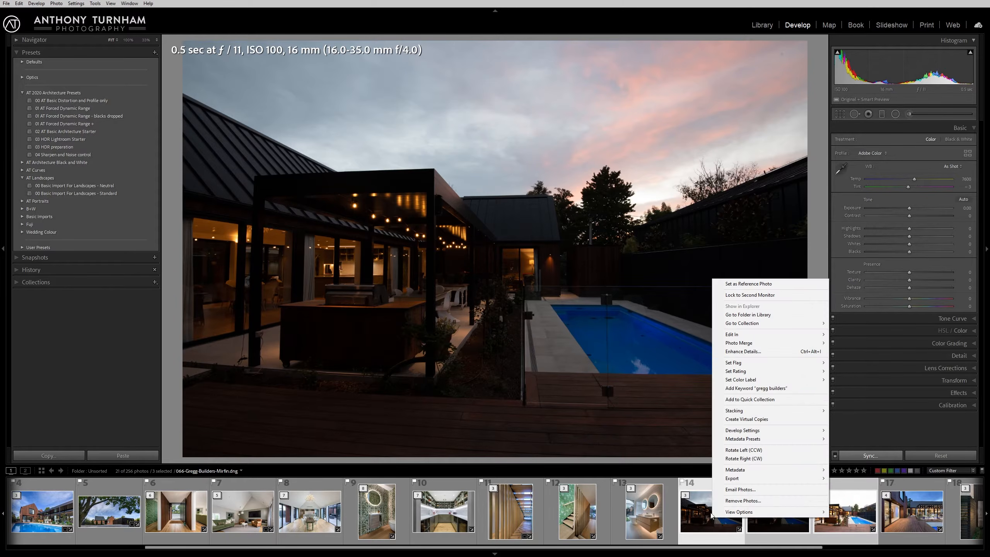
mouse_move(766, 344)
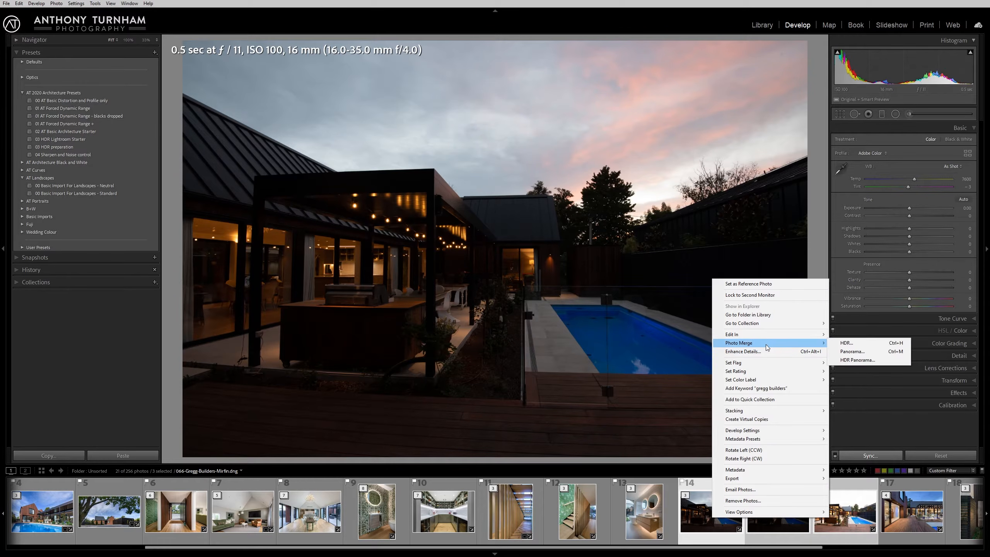
click(848, 344)
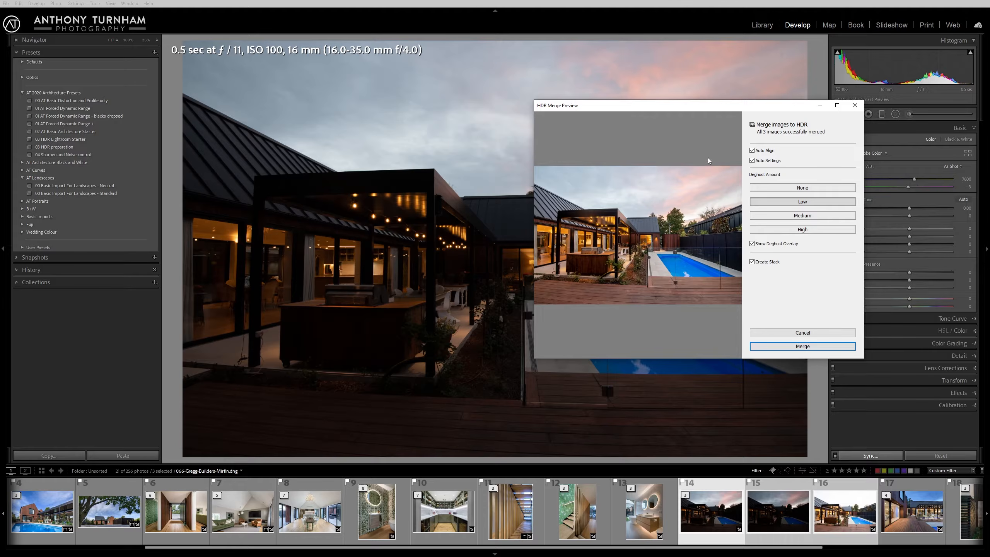
click(769, 162)
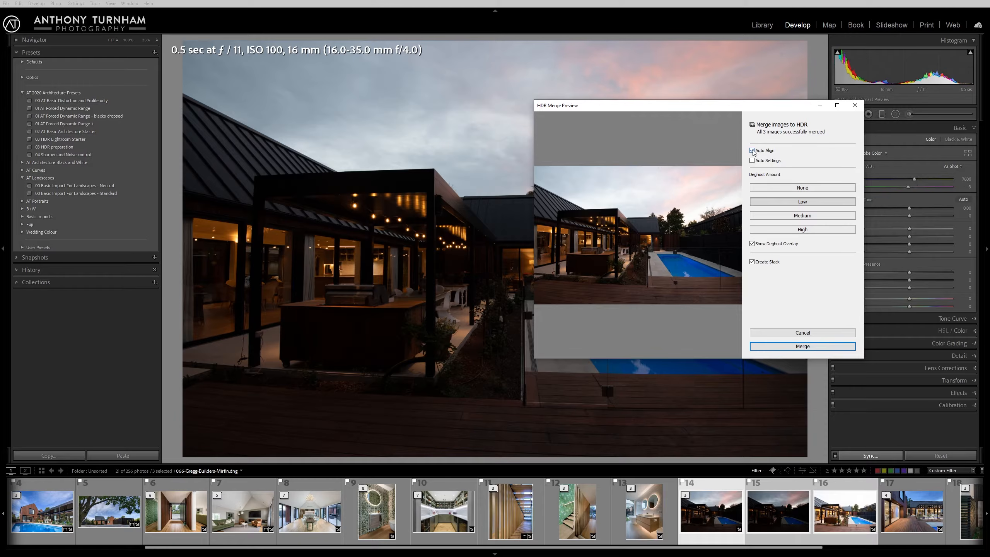
click(803, 347)
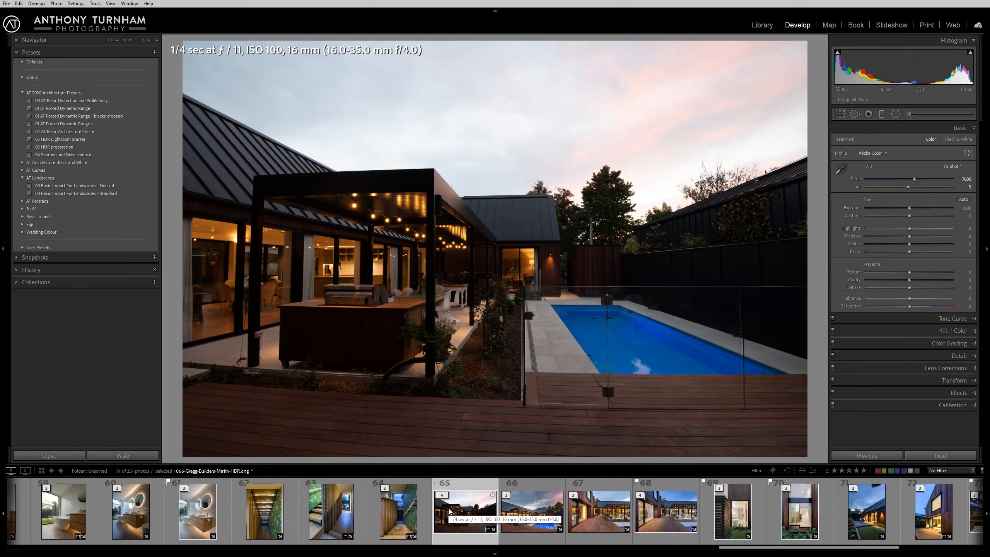
Hide the module picker and the presets panel to give the HDR photo more room
click(613, 13)
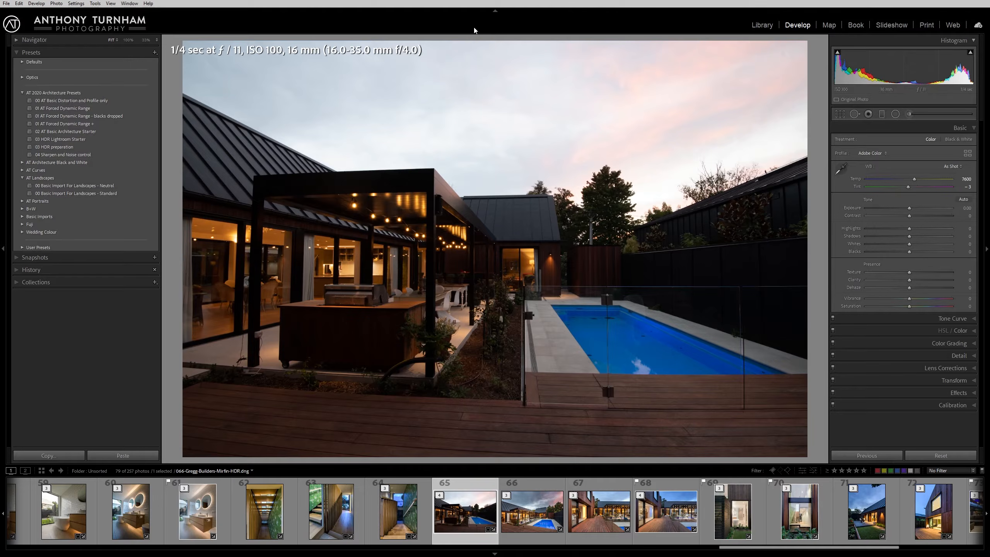
click(495, 12)
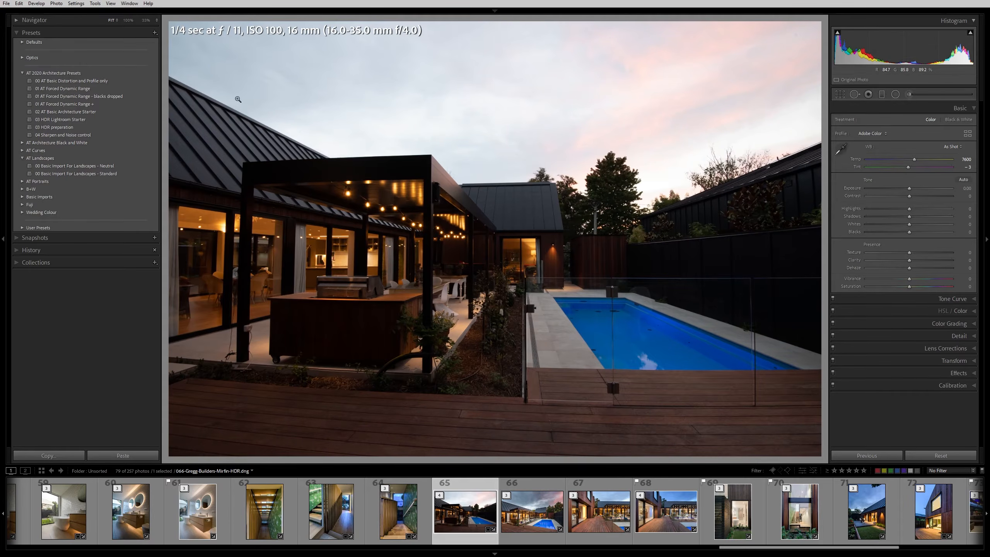
click(1, 174)
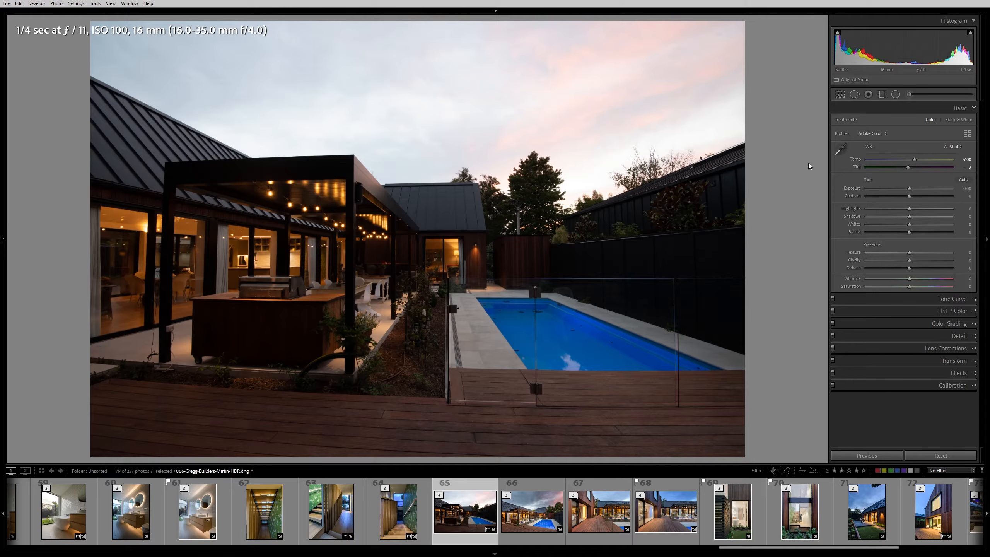
Browse the Camera Matching profiles, compare Camera Flat with Camera Landscape on the HDR photo, and apply Camera Flat
click(870, 133)
click(848, 135)
click(878, 134)
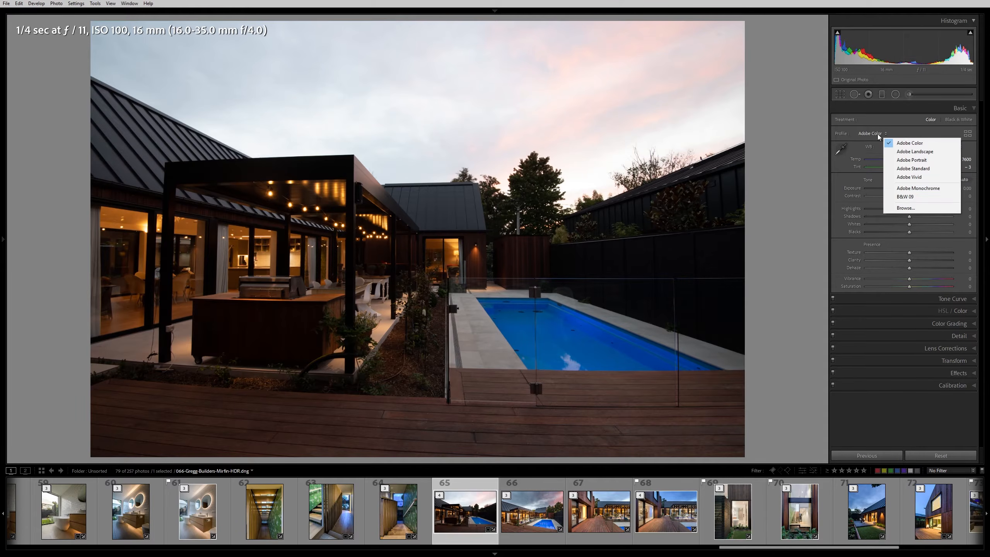
click(909, 207)
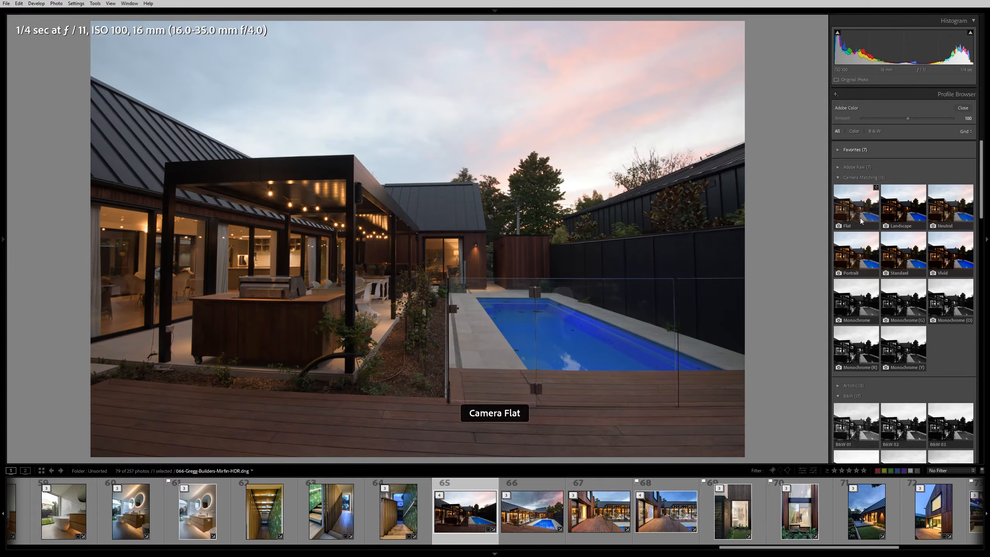
click(851, 205)
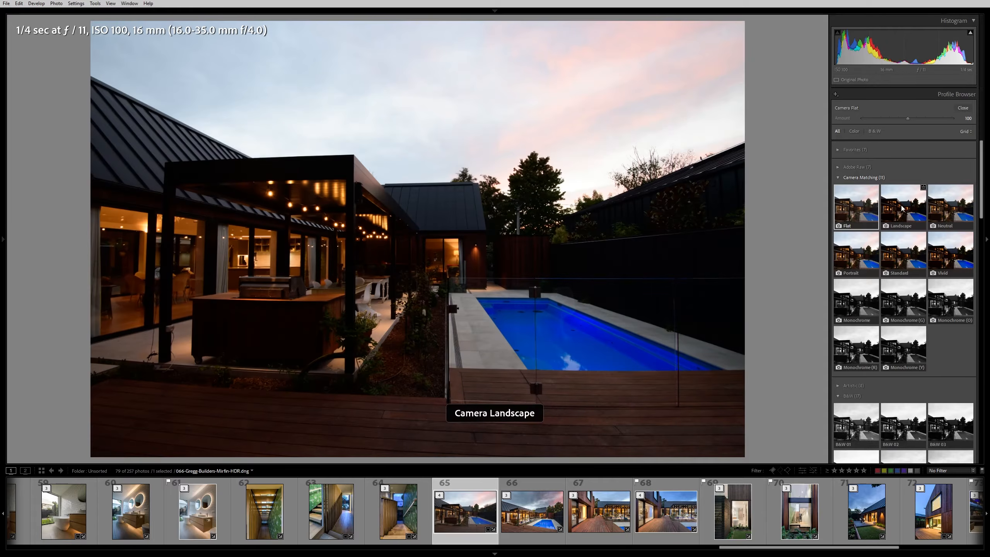
click(895, 210)
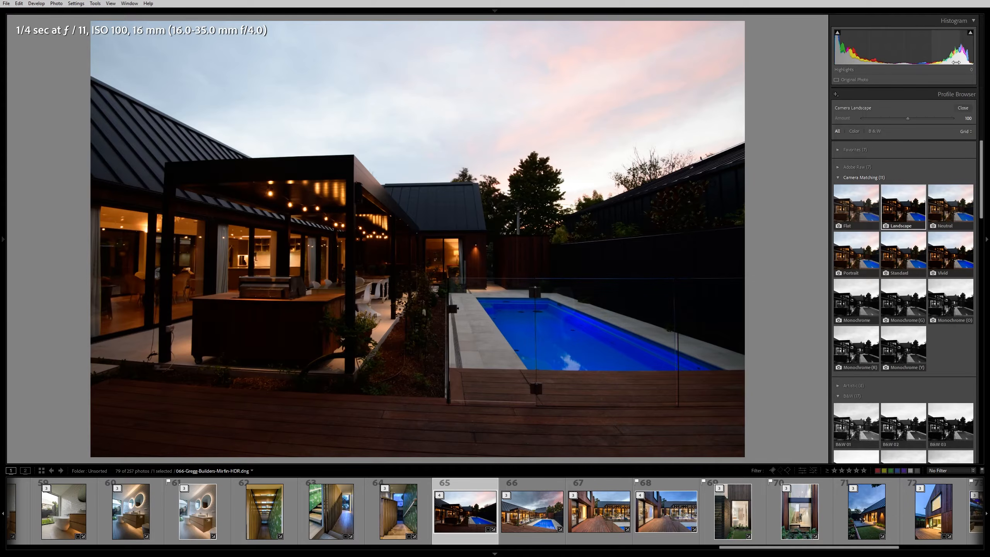
click(858, 202)
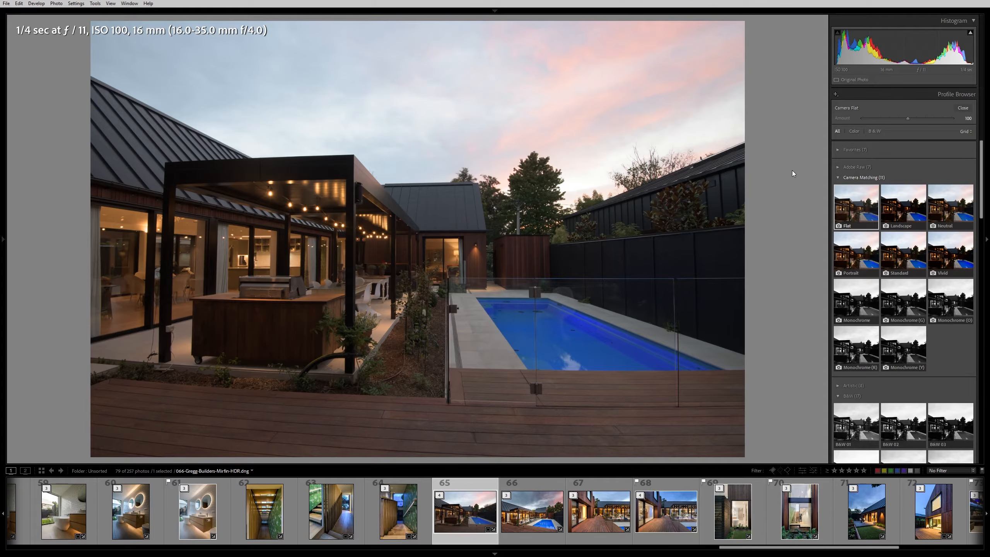
click(968, 108)
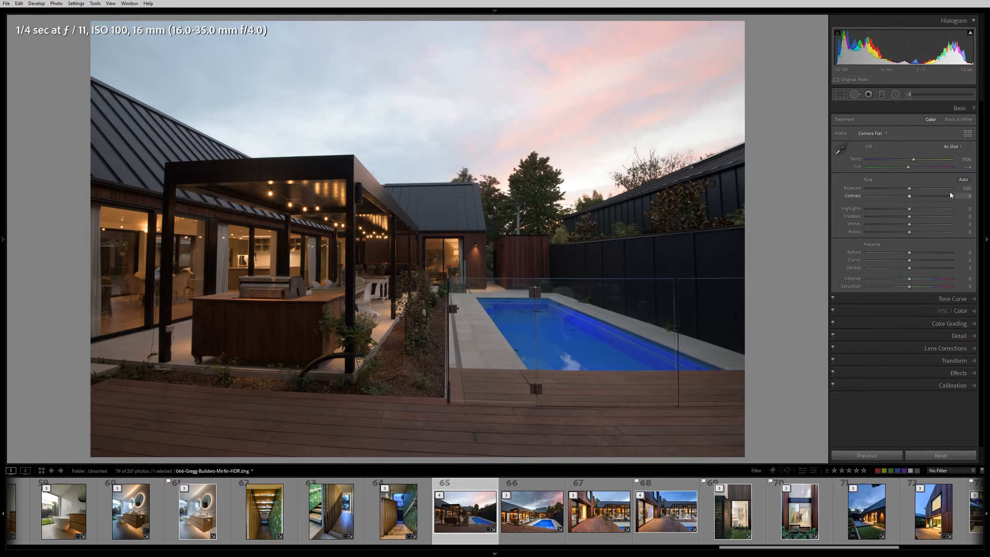
Enable the lens profile corrections for the HDR photo, comparing the image with and without them
click(962, 350)
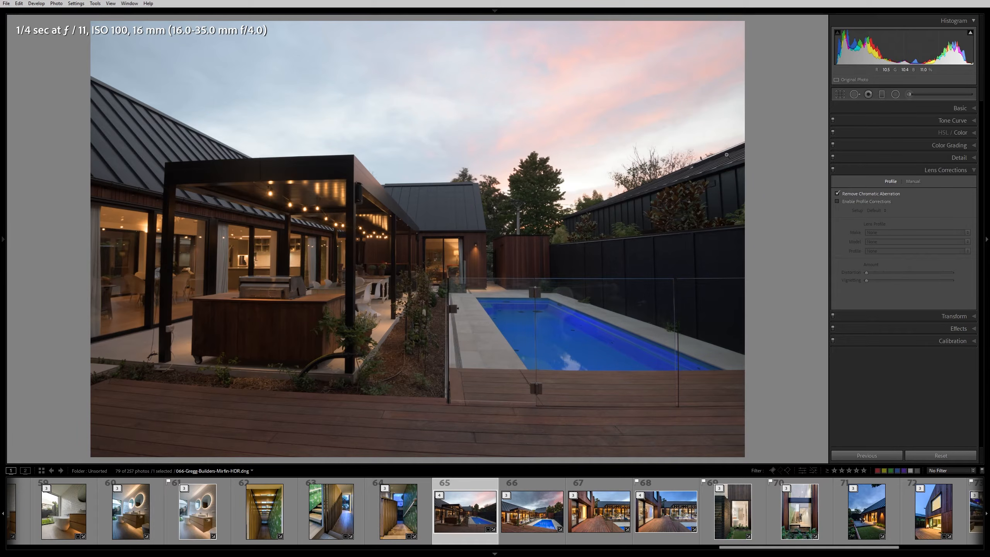
click(867, 202)
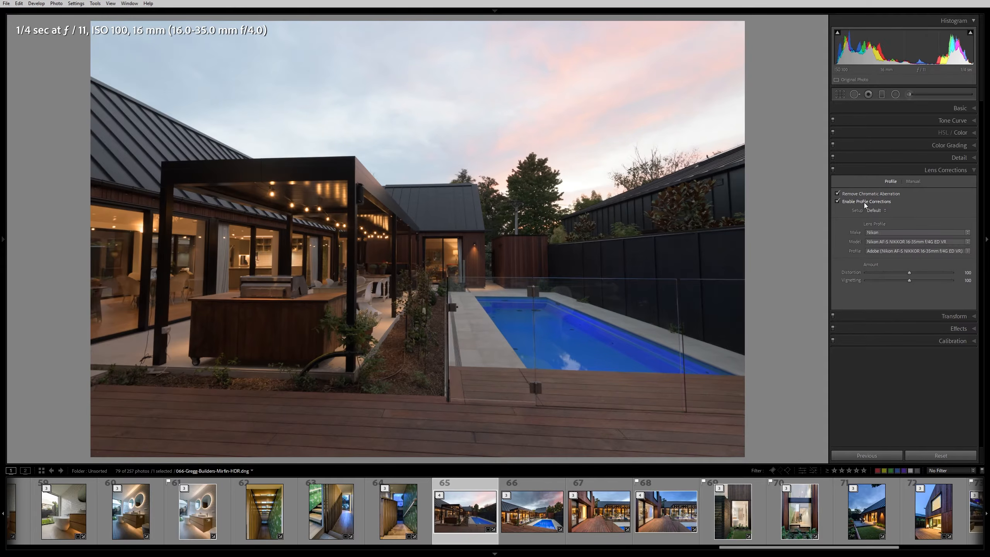
click(866, 203)
click(865, 202)
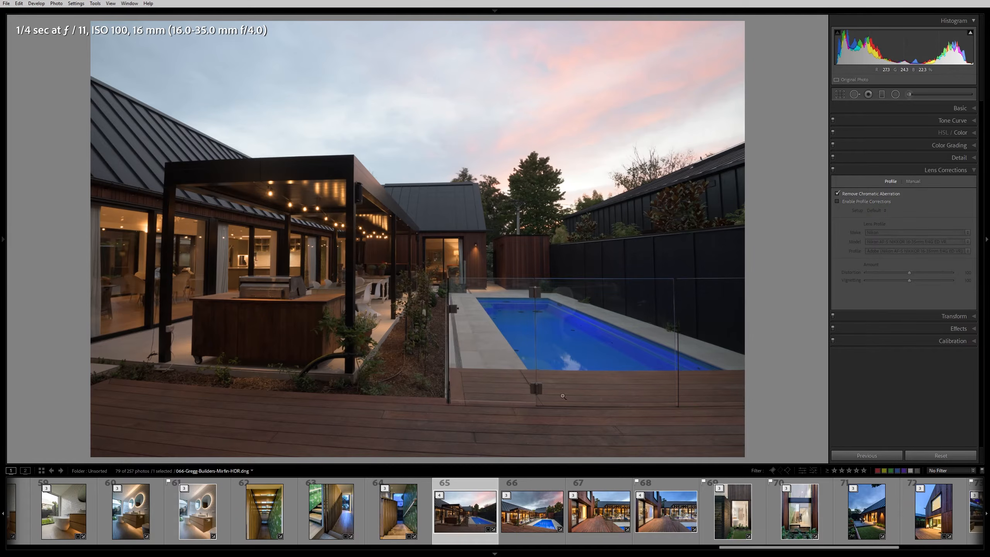
click(869, 201)
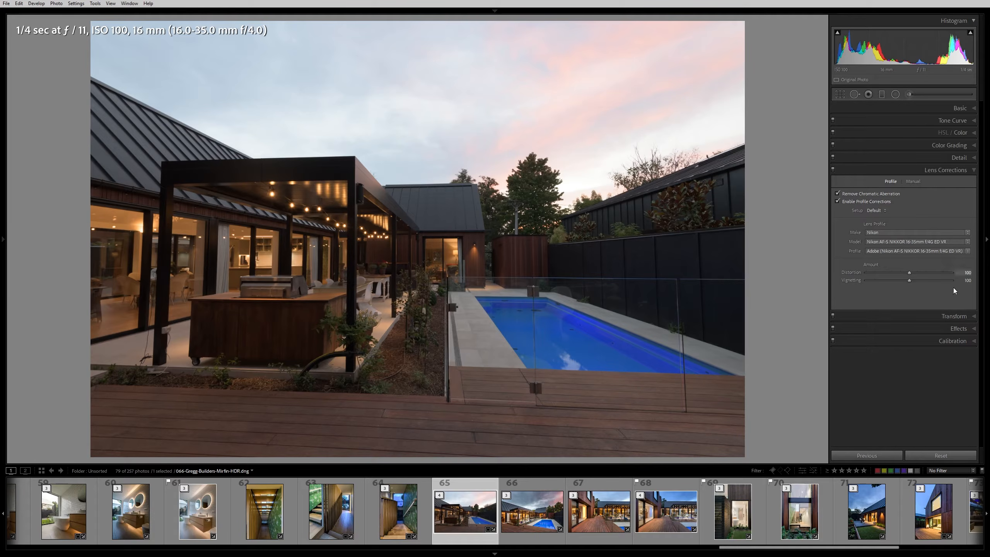
Try the Auto and Full Upright perspective corrections on the photo
click(957, 316)
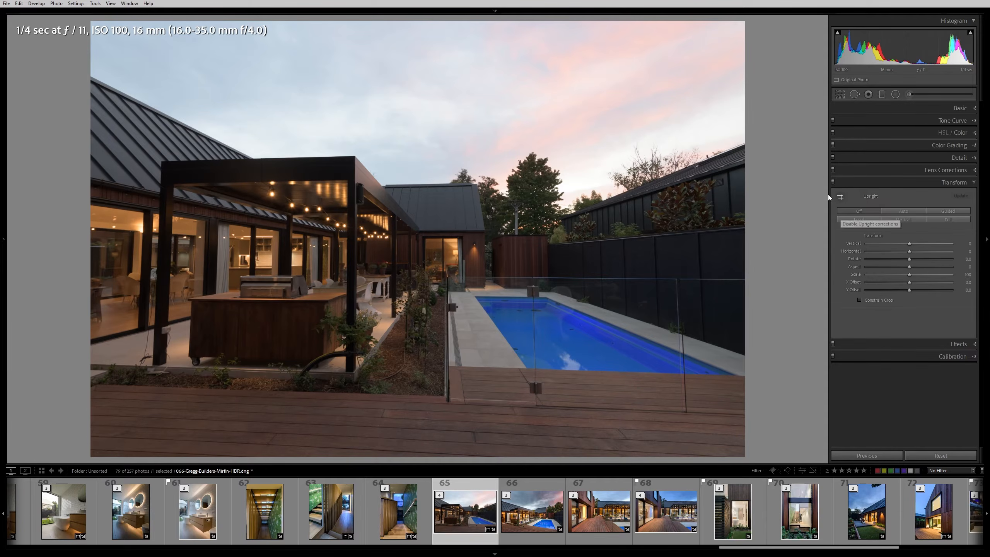
click(900, 212)
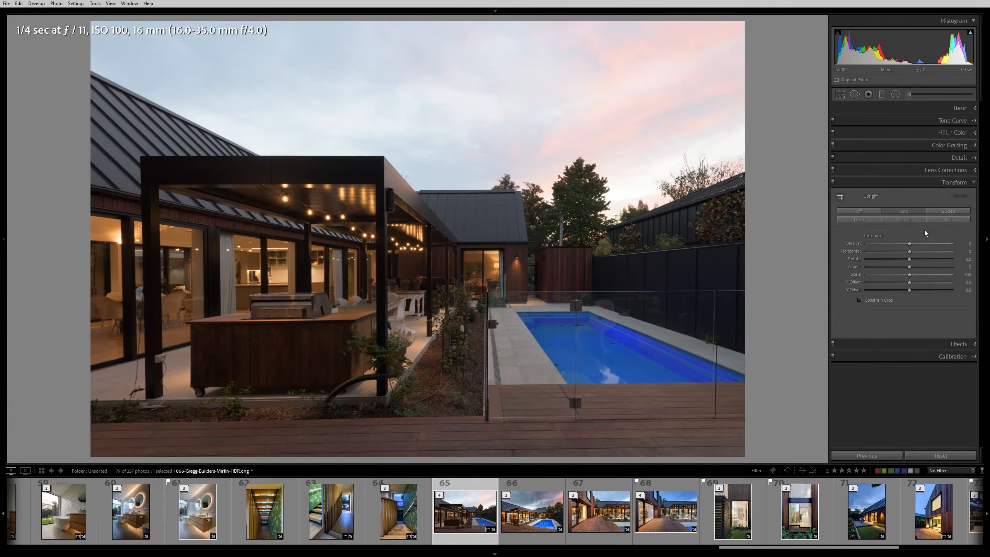
click(953, 220)
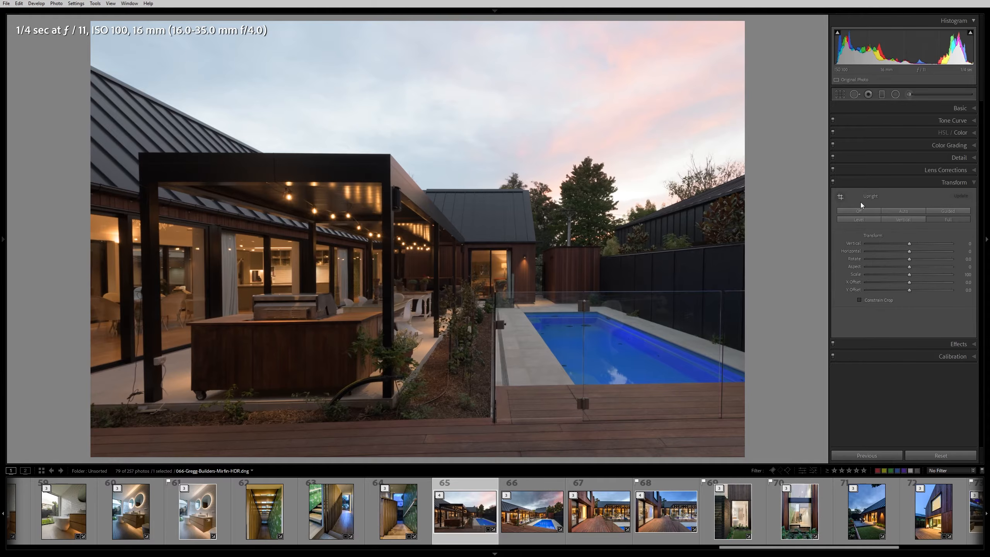
Use Guided Upright with vertical guides along the pergola's outer front post and a panel joint of the pool-side fence
click(943, 212)
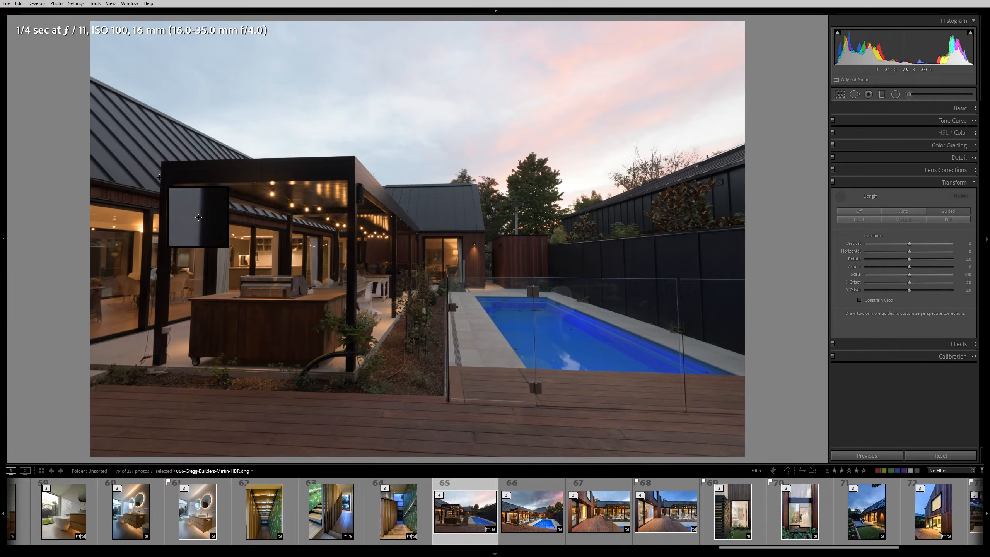
drag(160, 163, 153, 358)
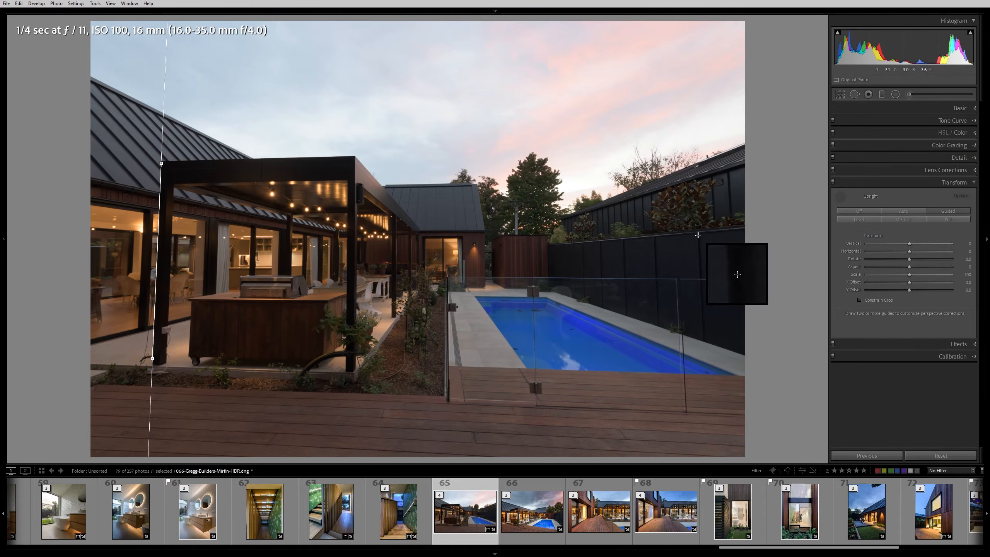
drag(698, 235, 704, 343)
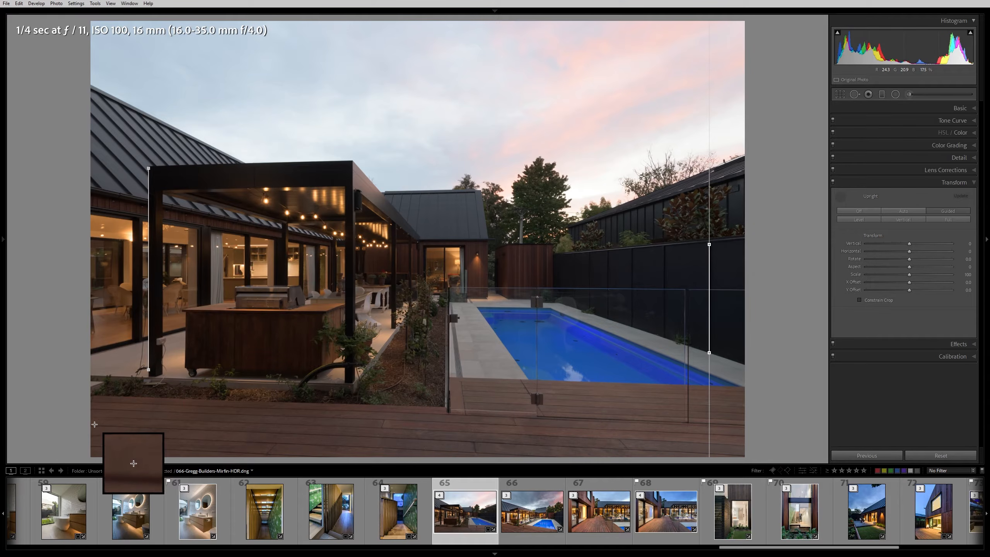
Add horizontal Upright guides along the front deck boards and the pergola's front top beam
drag(684, 431, 728, 455)
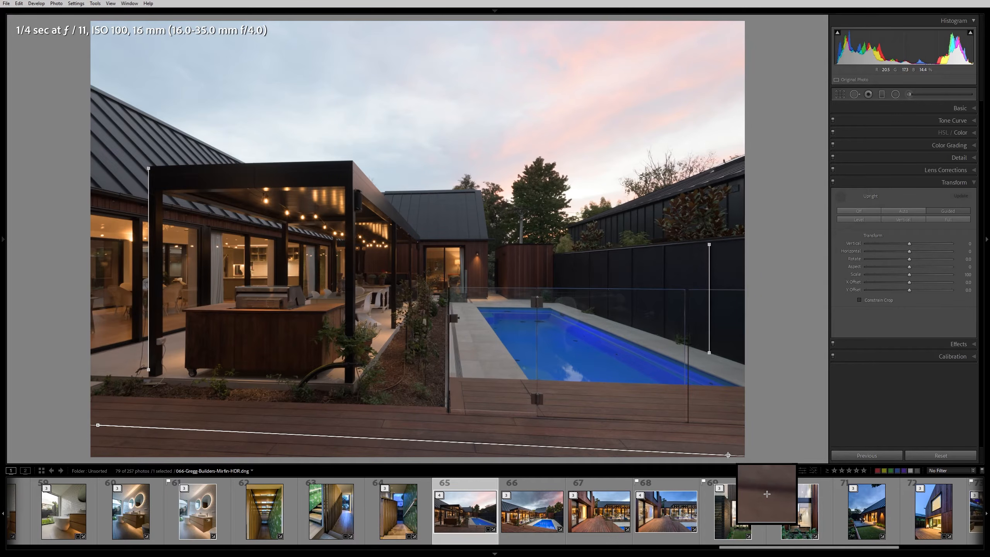
drag(729, 456, 729, 456)
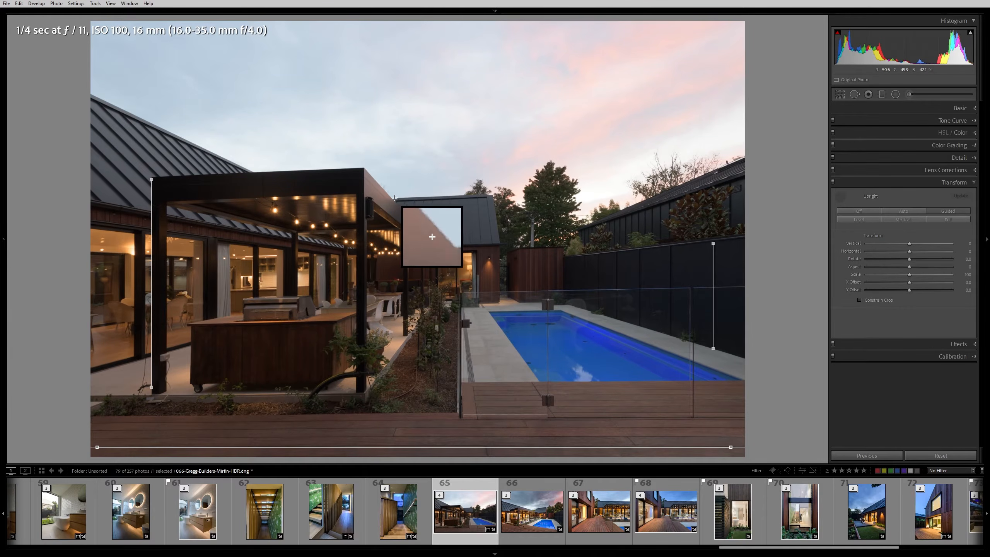
key(ctrl+z)
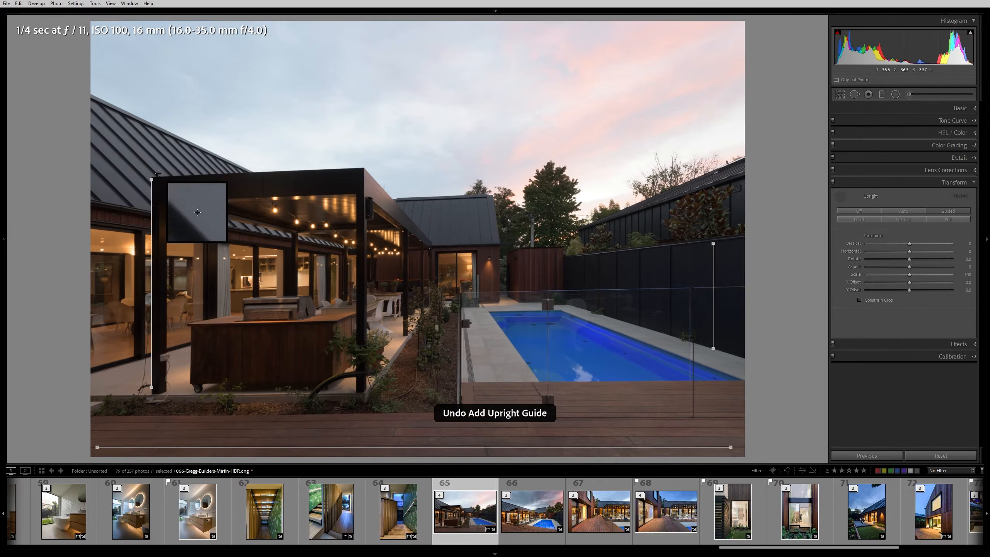
drag(158, 176, 360, 168)
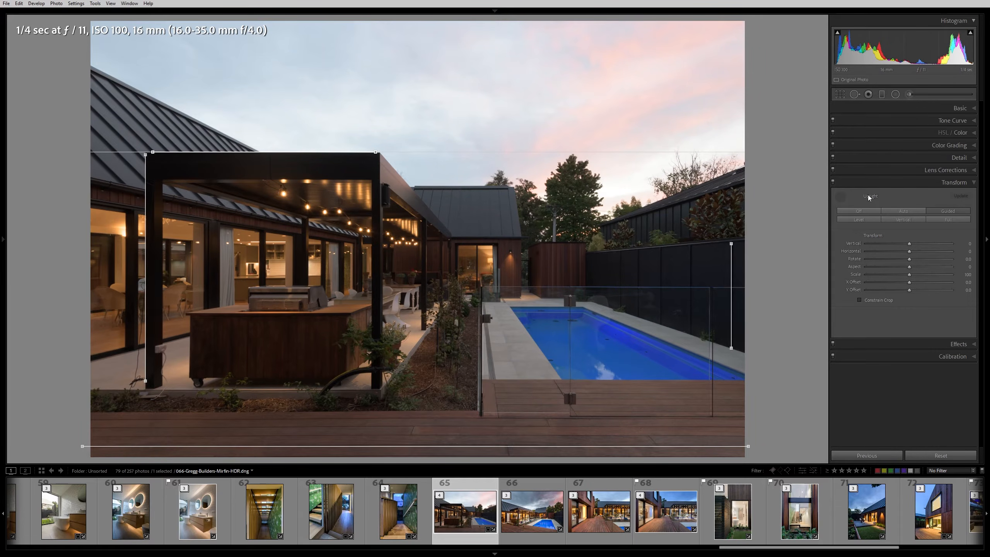
Compare the photo with the transform adjustments switched off and on
click(833, 182)
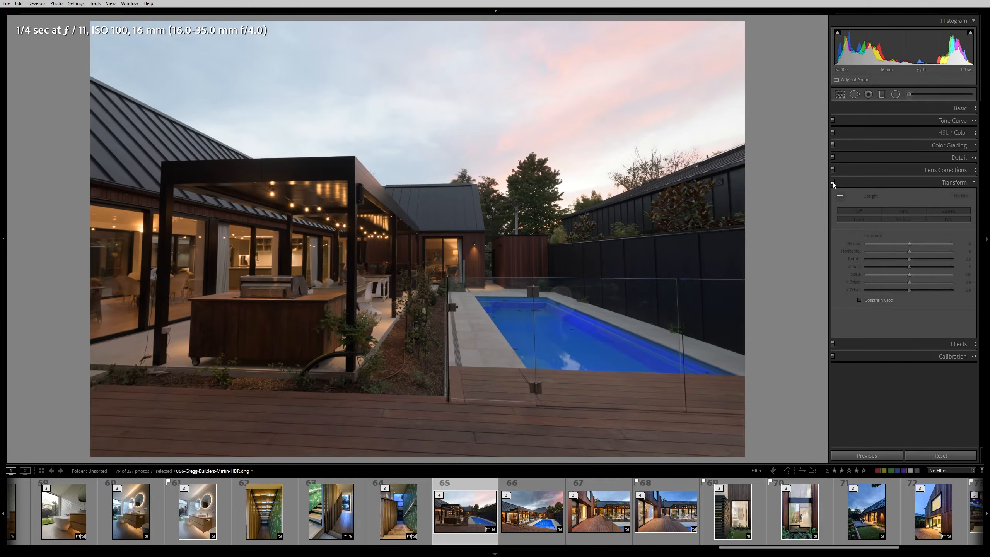
click(833, 182)
click(833, 182)
click(833, 182)
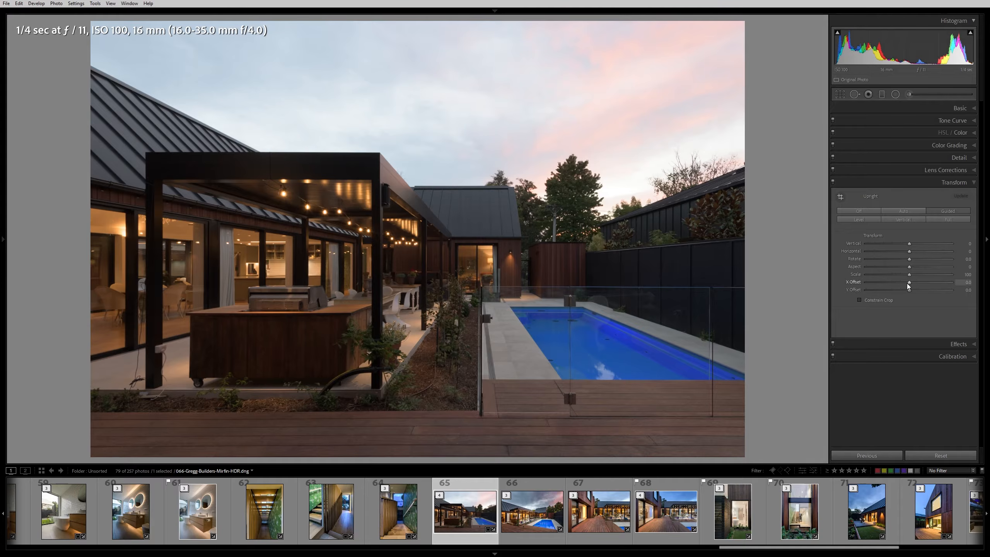
Try an X Offset of -4.3, reset it, and shift the photo left again with the X Offset
drag(909, 283, 907, 283)
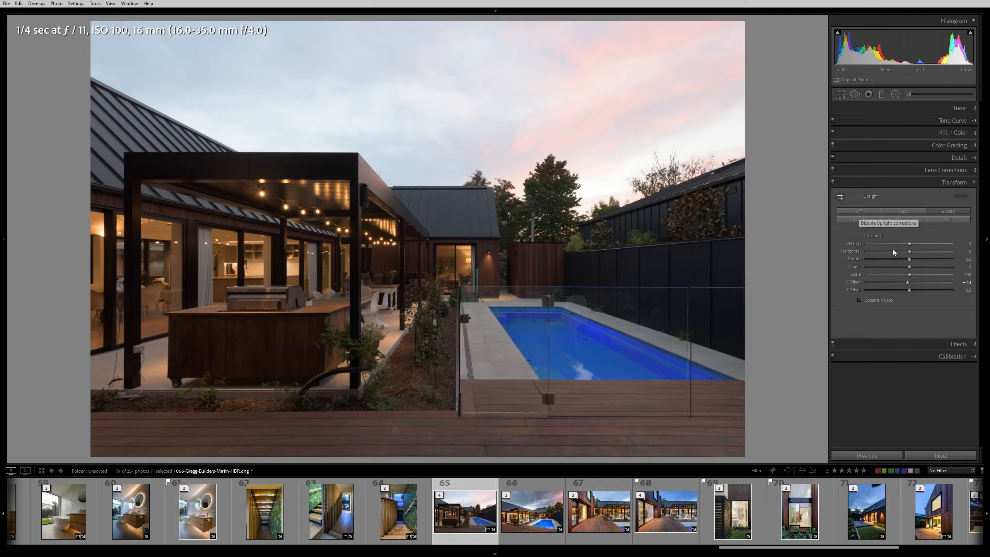
double_click(910, 287)
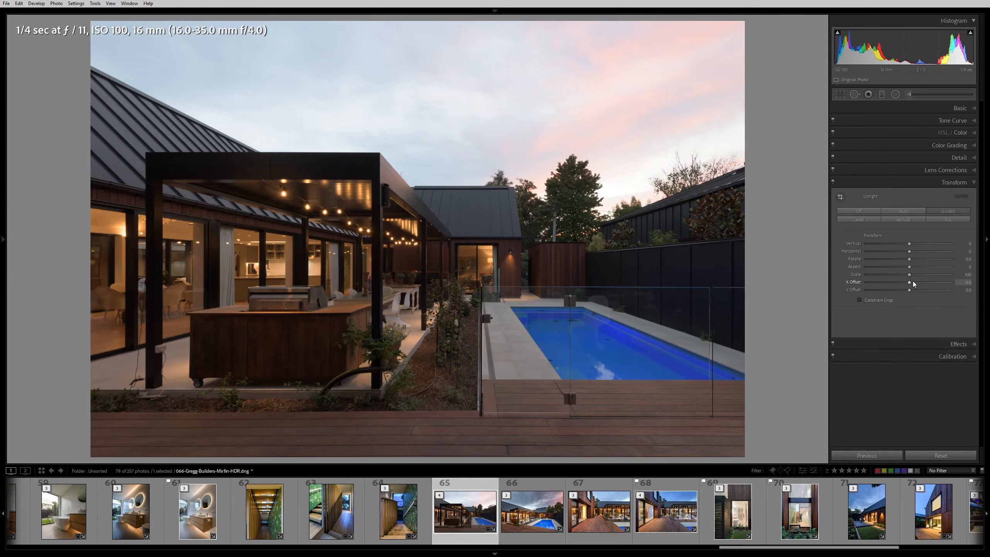
drag(911, 281, 911, 283)
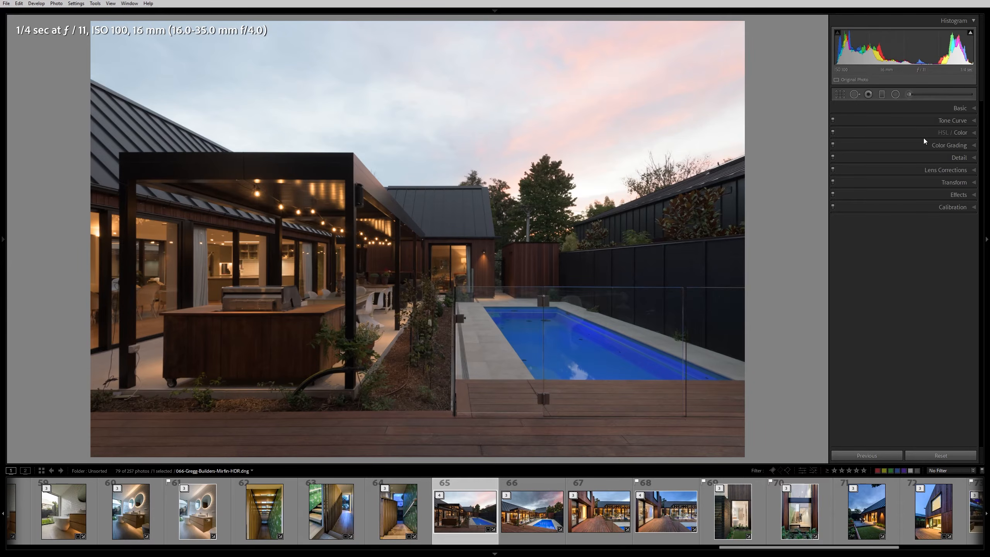
Raise the photo's Exposure to +1.31 and recover the sky by lowering Highlights to -92
click(961, 109)
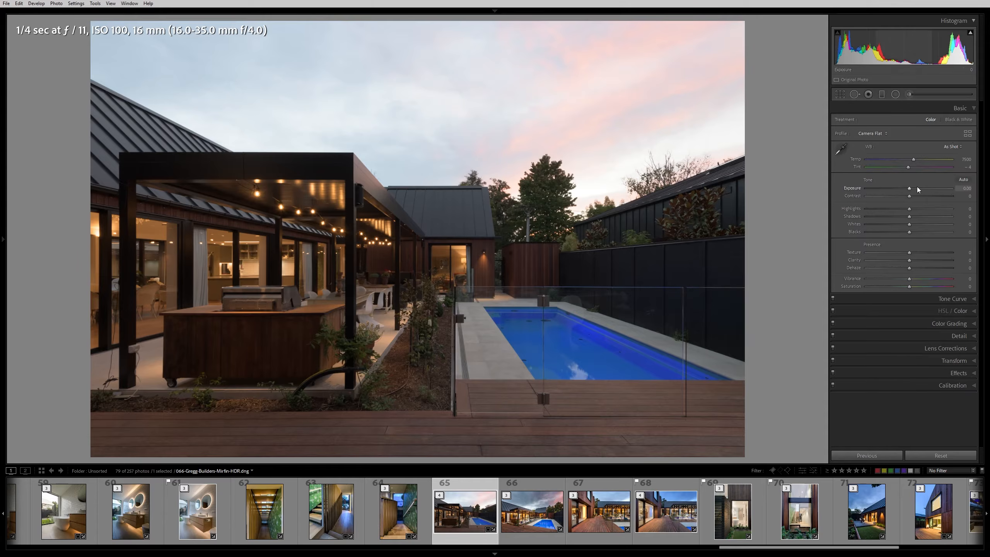
drag(911, 188, 916, 188)
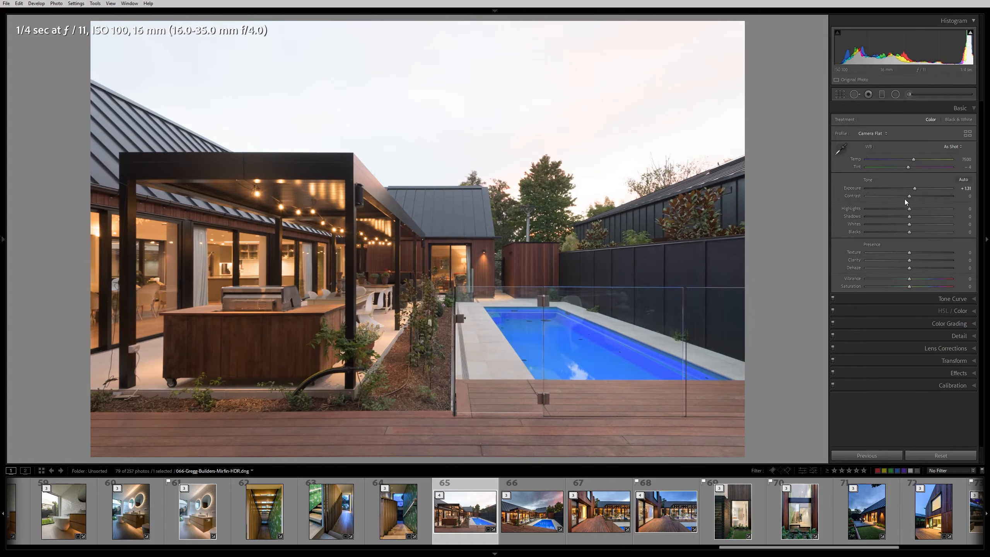
drag(911, 209, 880, 205)
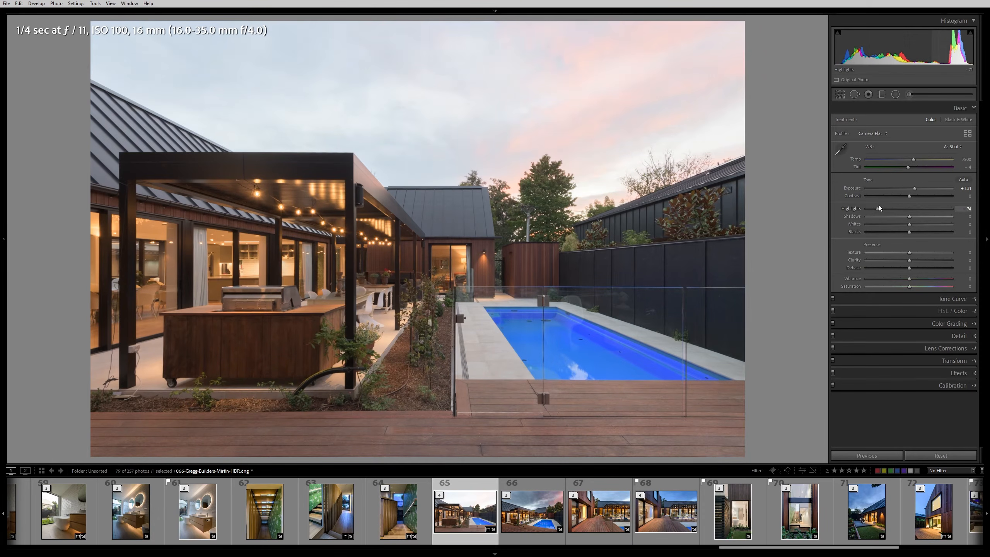
double_click(877, 206)
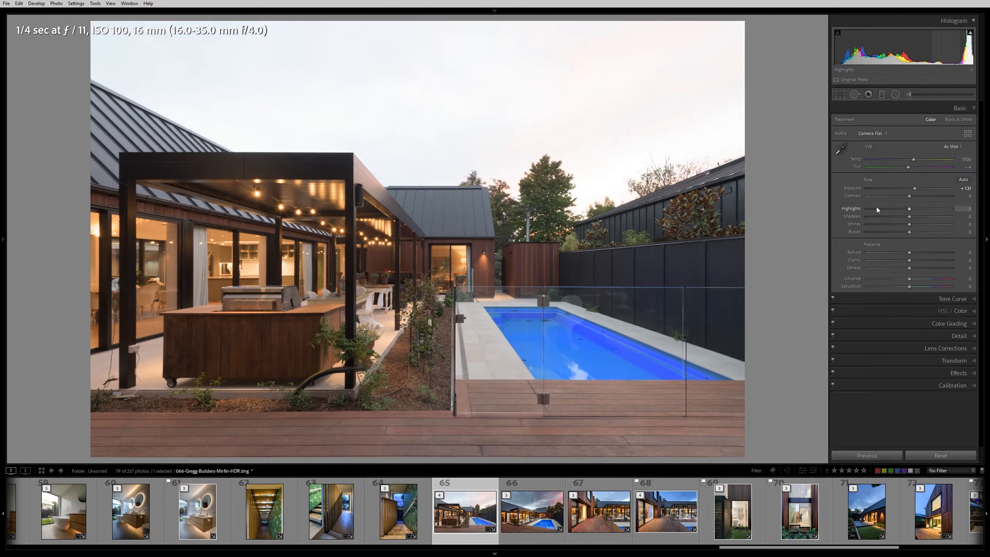
drag(913, 206, 873, 204)
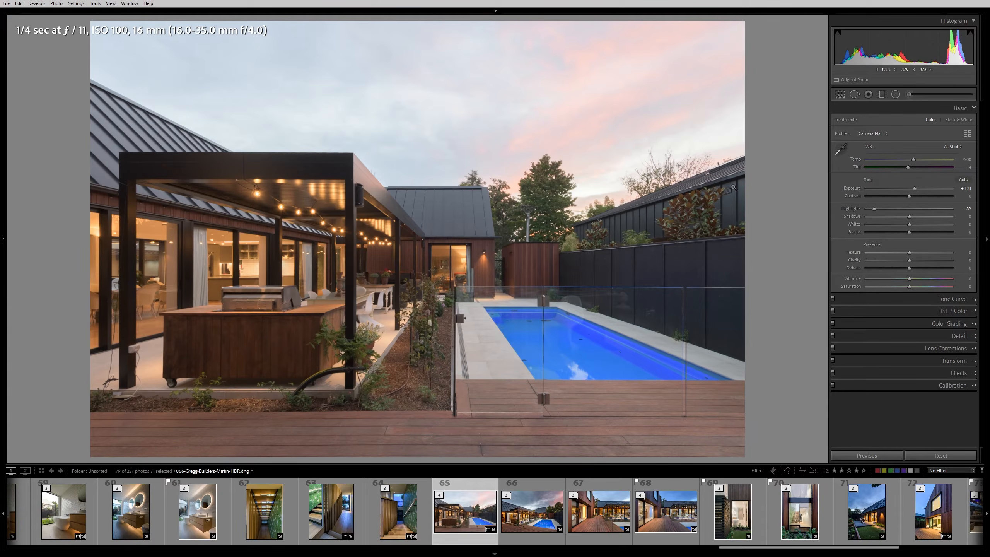
drag(873, 207, 870, 209)
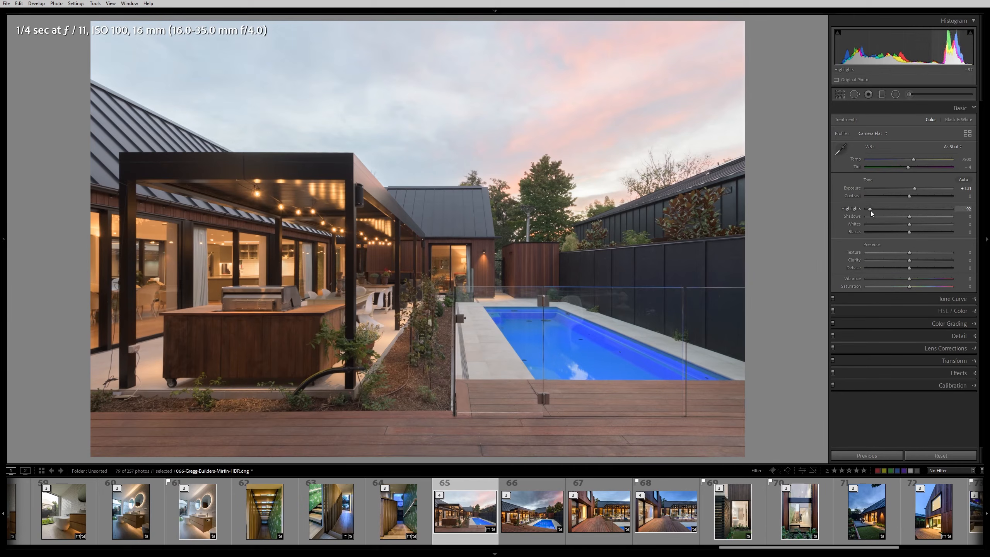
Set Shadows to +31 and Whites to +25
drag(909, 218, 923, 214)
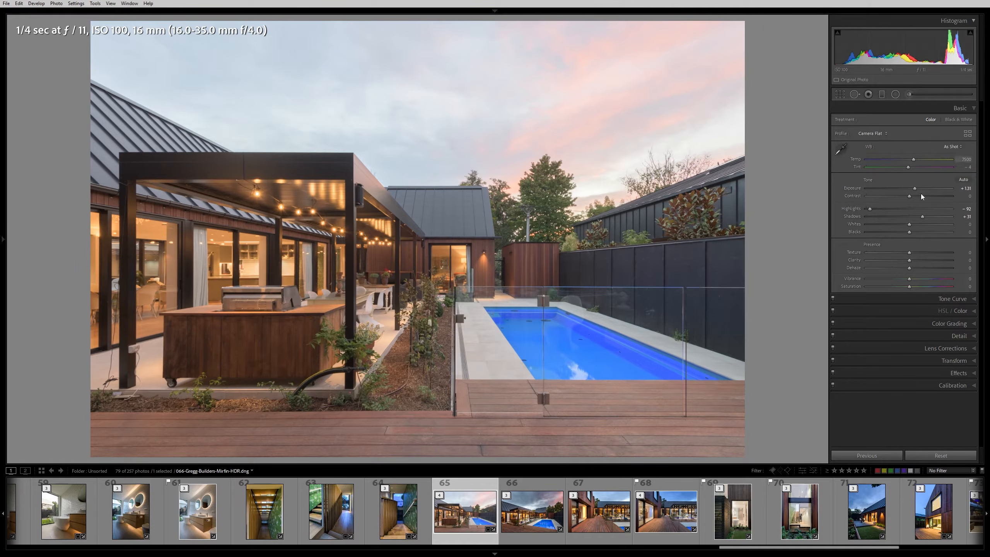
mouse_move(910, 224)
mouse_down()
mouse_move(977, 223)
mouse_move(859, 232)
mouse_move(892, 228)
mouse_up()
mouse_move(923, 225)
mouse_down()
mouse_move(904, 225)
mouse_move(919, 225)
mouse_up()
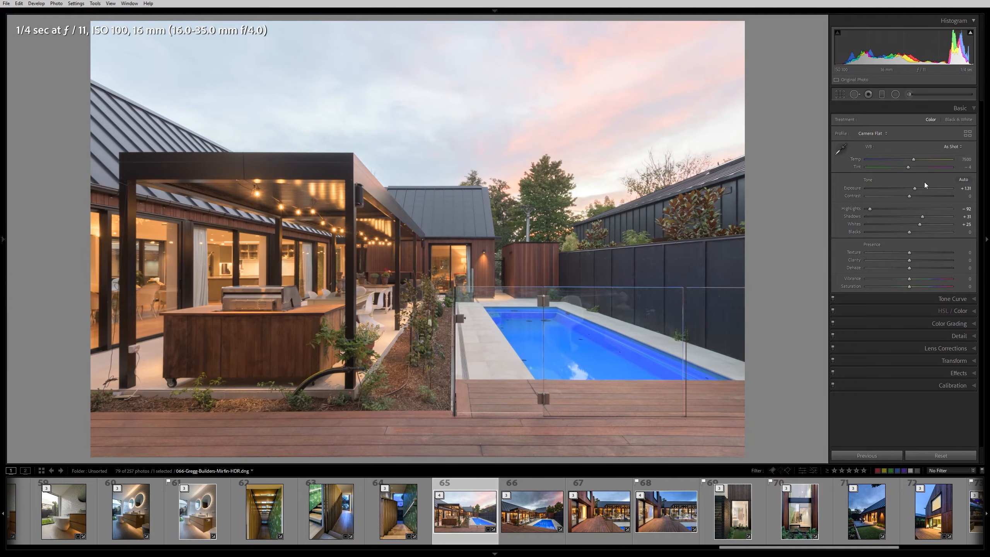
Turn on the highlight and shadow clipping warnings, and set Whites to +16 and Blacks to -30
mouse_move(971, 33)
click(971, 33)
click(838, 34)
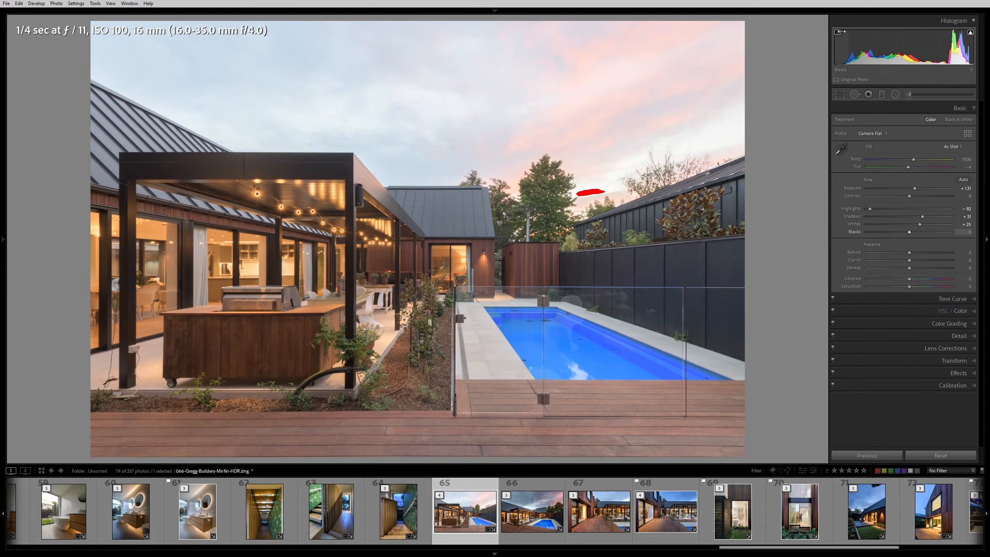
mouse_move(920, 224)
mouse_down()
mouse_move(945, 222)
mouse_move(916, 220)
mouse_up()
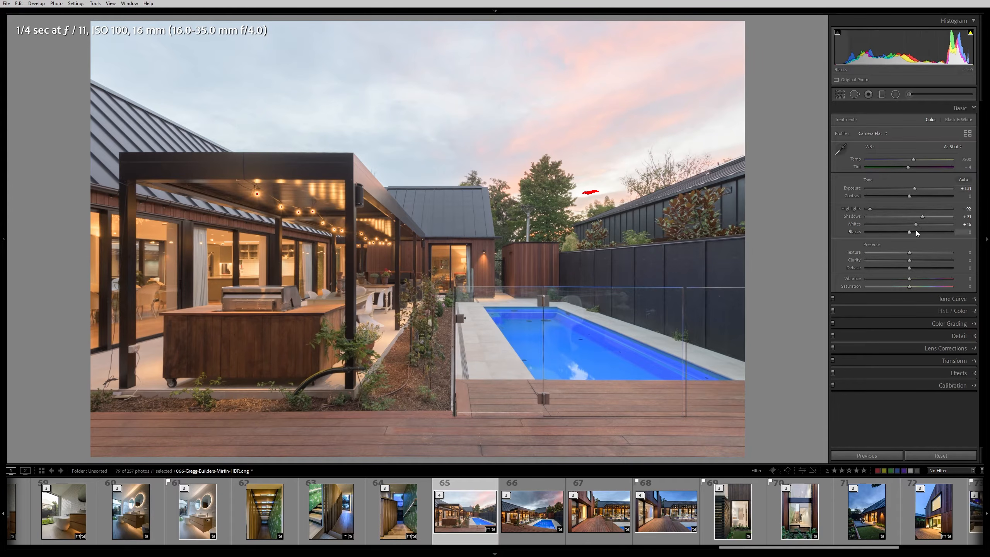
drag(910, 232, 895, 232)
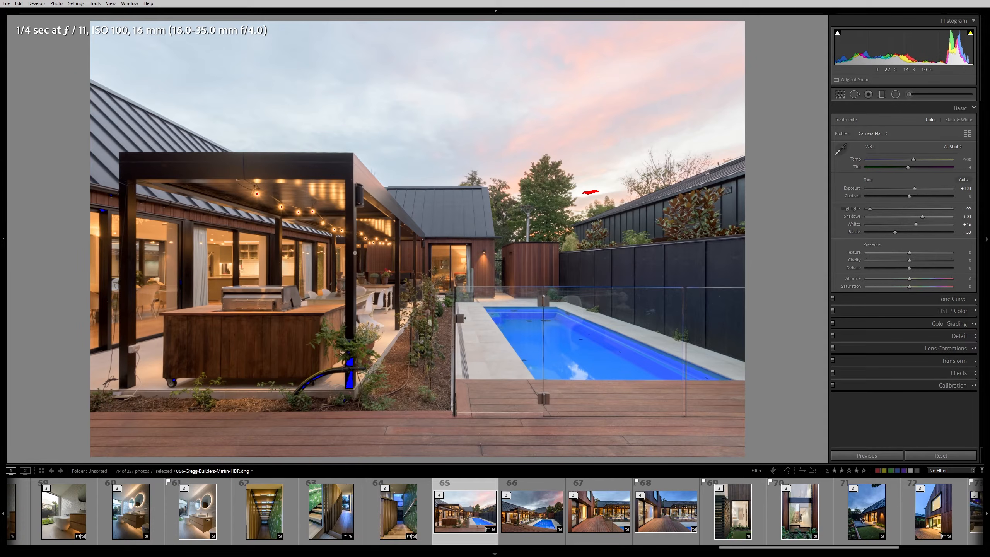
drag(895, 232, 898, 234)
Compare the edited photo with its unedited Before version twice
key(backslash)
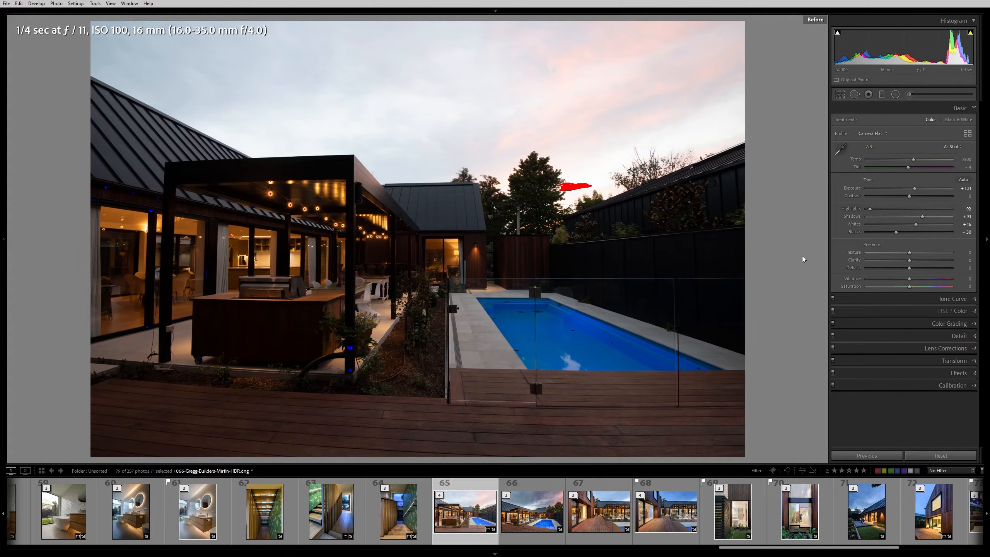
key(backslash)
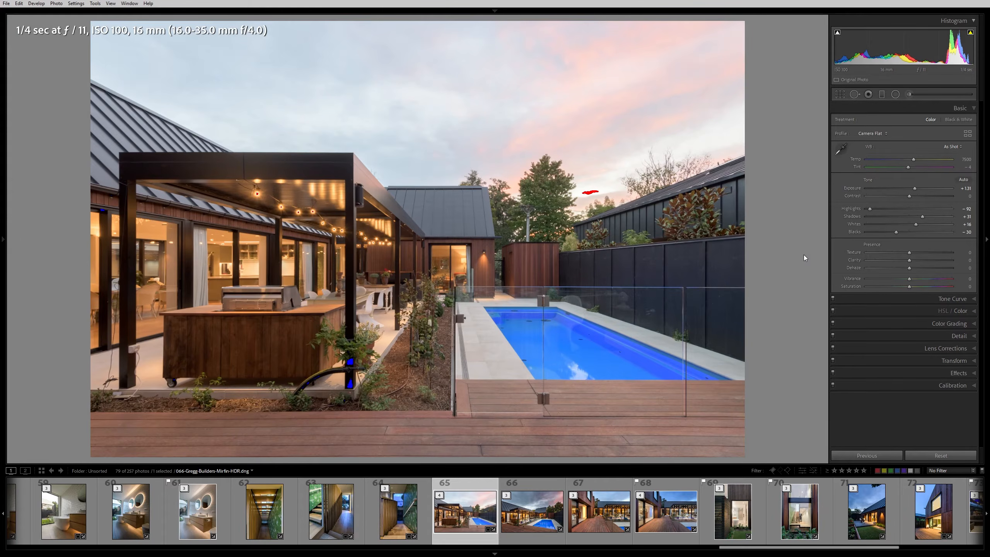
key(backslash)
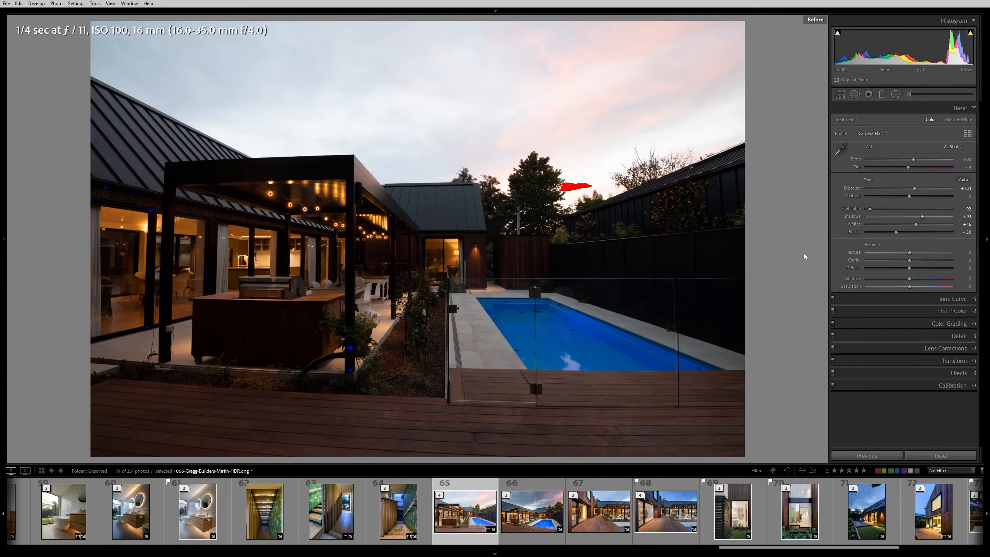
key(backslash)
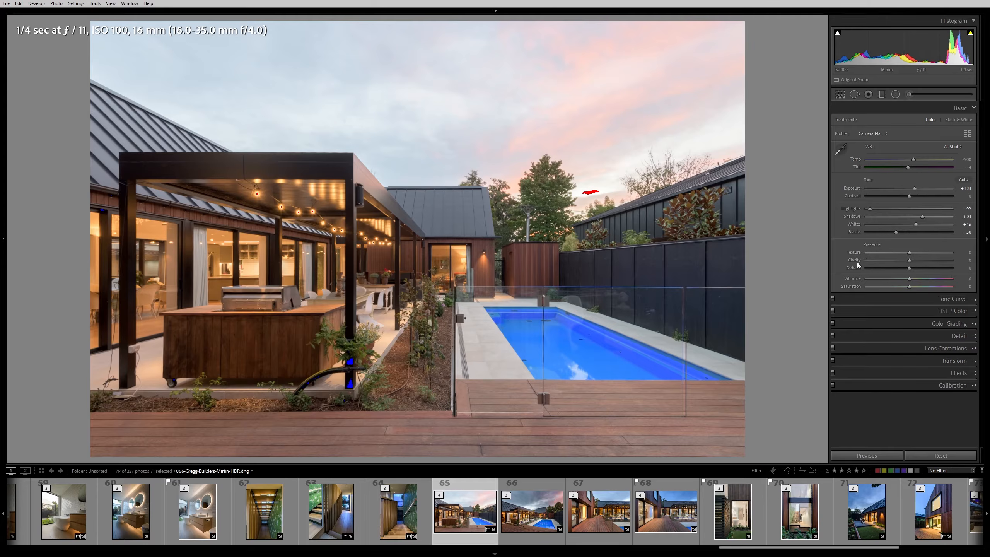
Try a strong Texture boost, bring Texture back to +4, and raise Clarity to +100
drag(909, 254, 958, 252)
drag(955, 254, 908, 259)
drag(909, 262, 942, 261)
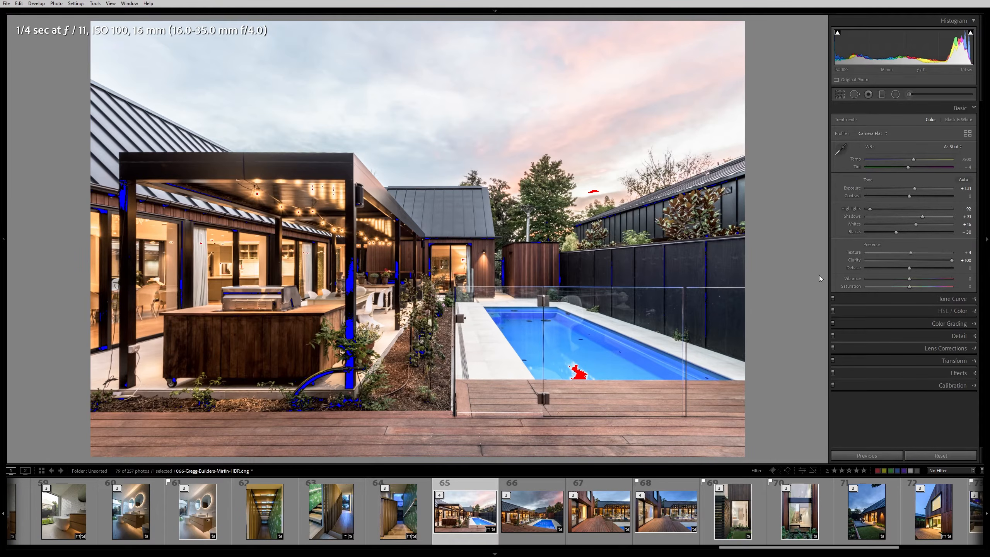
Reset Clarity and raise it to +25, and set Vibrance to +9 and Saturation to +6
double_click(952, 262)
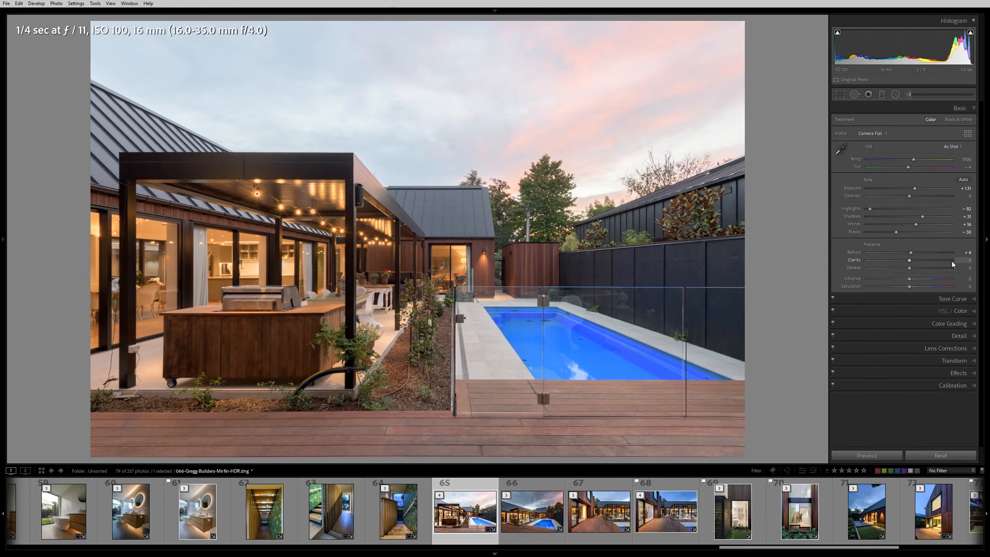
mouse_move(912, 260)
mouse_down()
mouse_move(941, 264)
mouse_move(918, 268)
mouse_up()
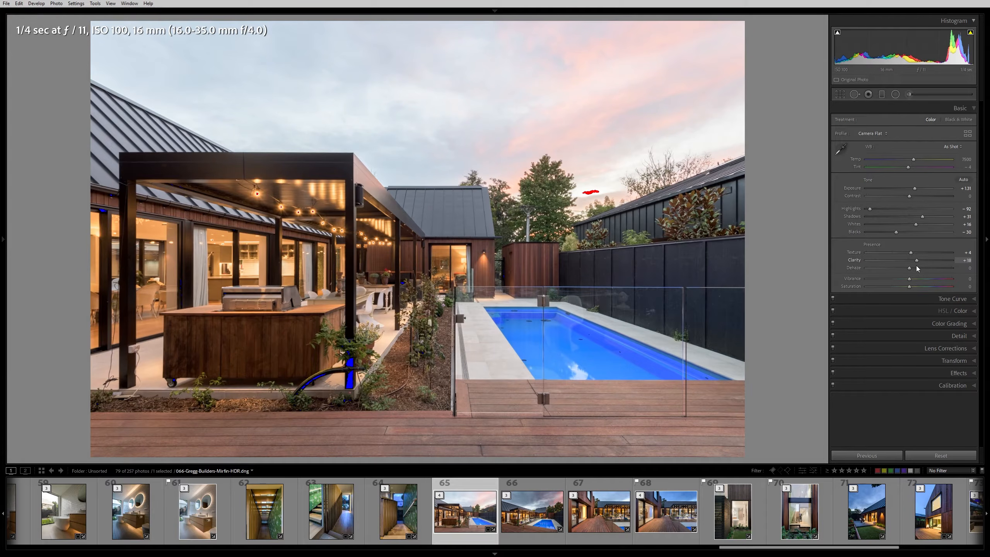
drag(919, 268, 921, 269)
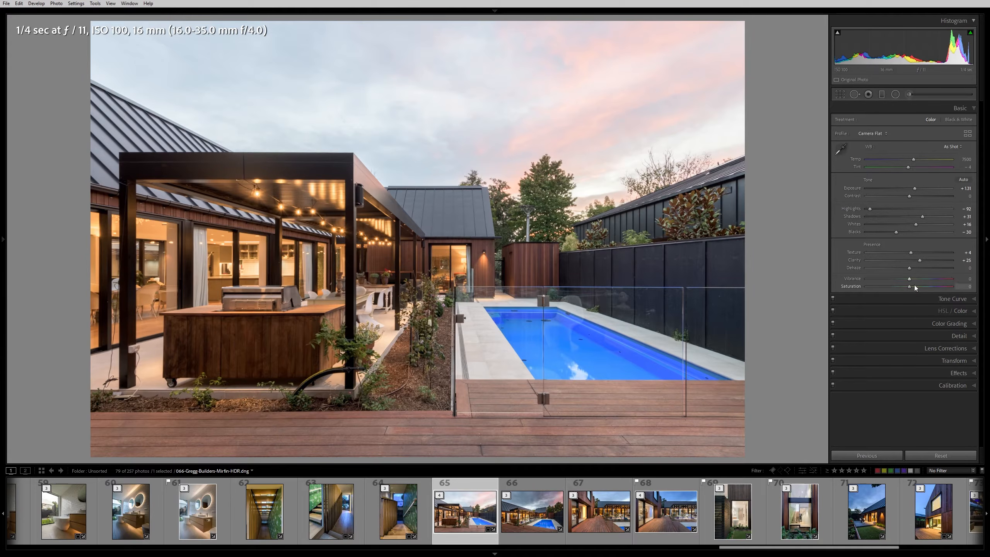
mouse_move(913, 278)
mouse_down()
mouse_move(988, 279)
mouse_move(933, 274)
mouse_move(908, 277)
mouse_move(913, 288)
mouse_move(954, 286)
mouse_move(905, 294)
mouse_move(961, 281)
mouse_move(908, 285)
mouse_up()
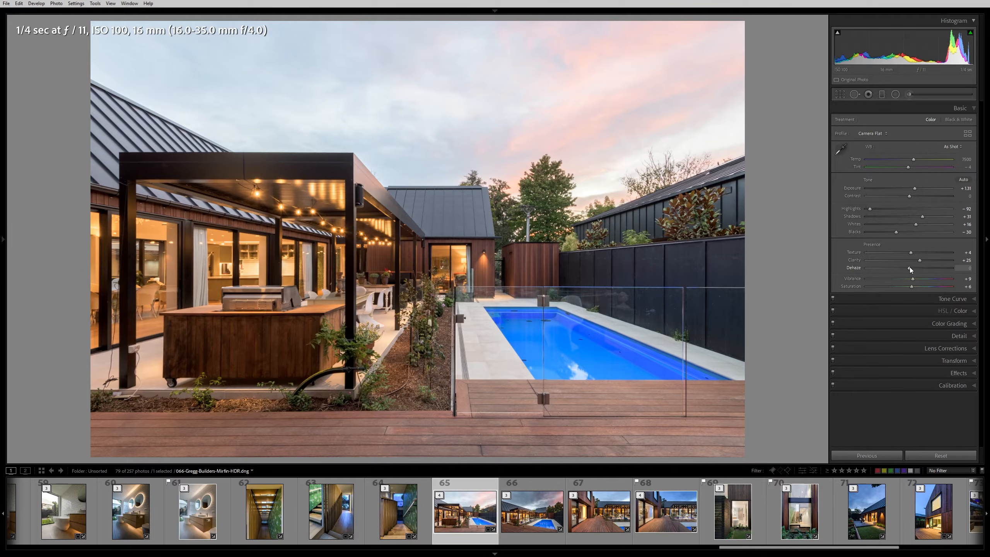
Try strong Dehaze amounts of +80, +40 and +70, and settle on +10
mouse_move(910, 268)
mouse_down()
mouse_move(938, 268)
mouse_move(912, 269)
mouse_up()
drag(911, 268, 914, 268)
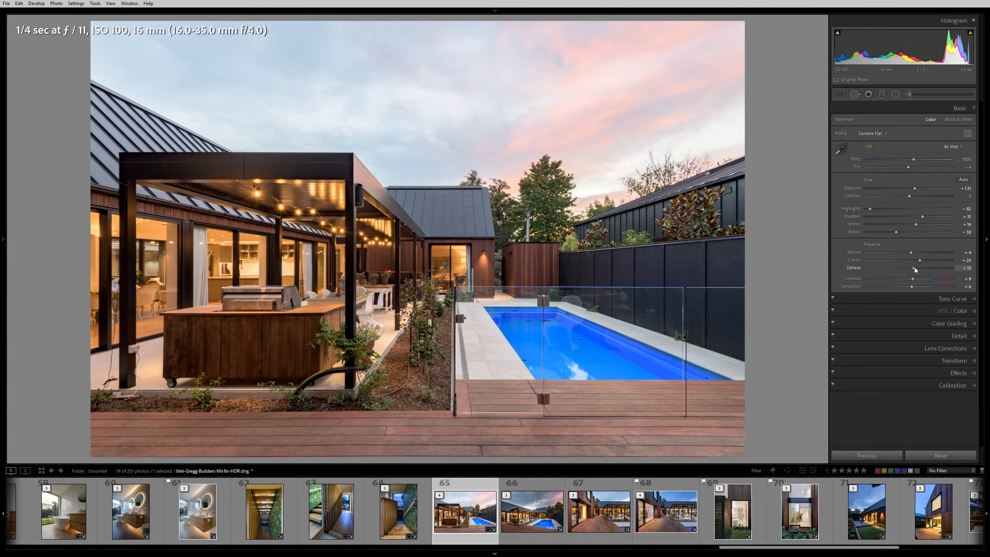
drag(915, 268, 945, 267)
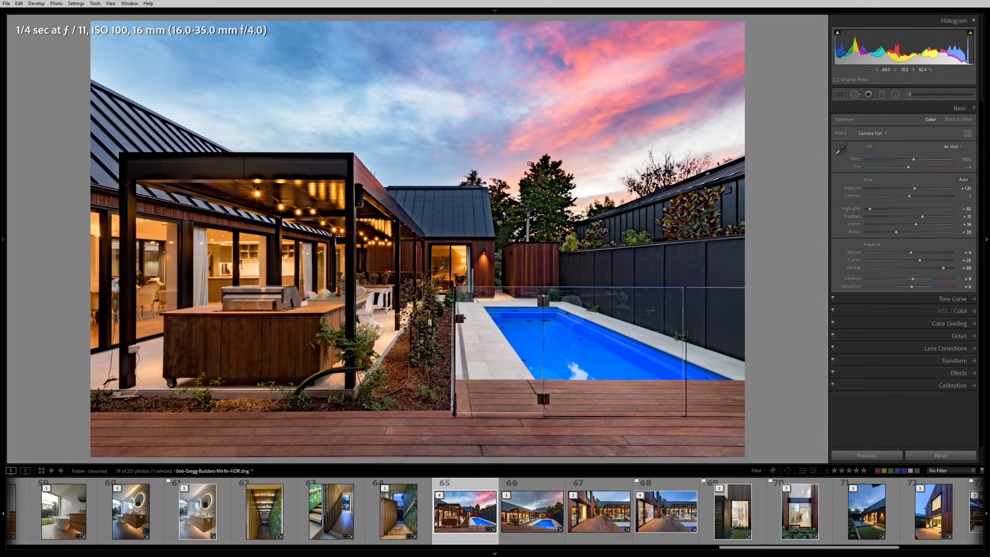
drag(944, 268, 927, 271)
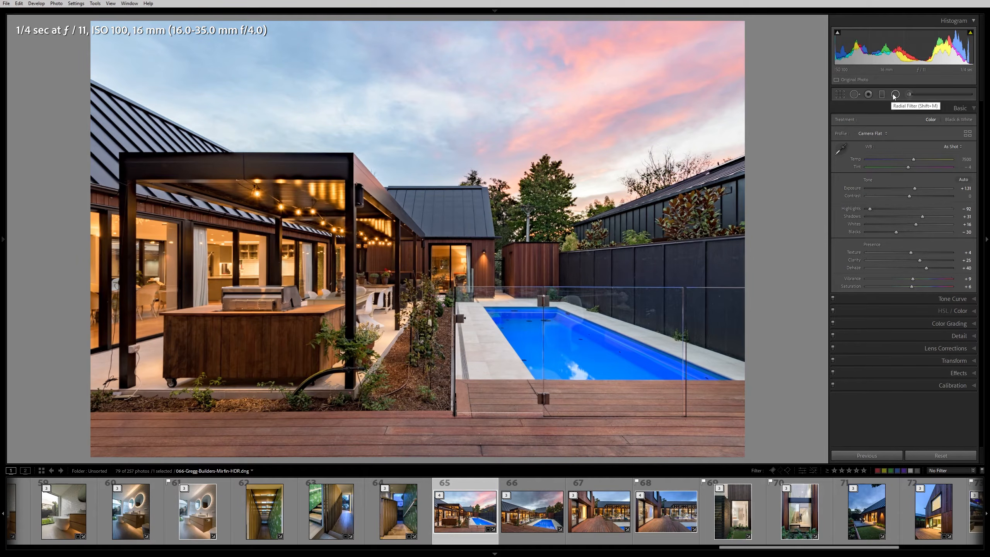
drag(927, 268, 939, 268)
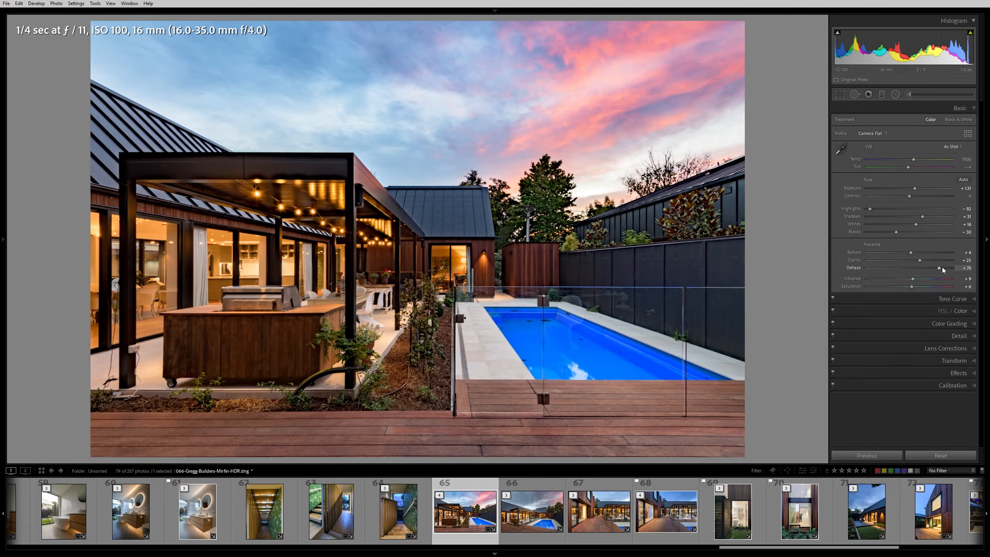
drag(937, 268, 915, 268)
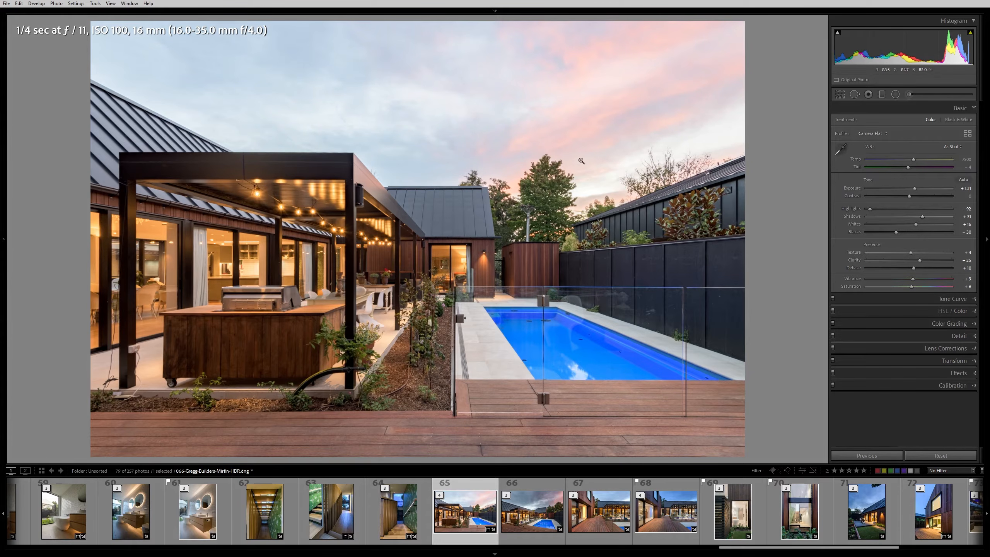
Try brightening the photo with a midtone point on the tone curve, and remove the point to restore the linear curve
click(953, 299)
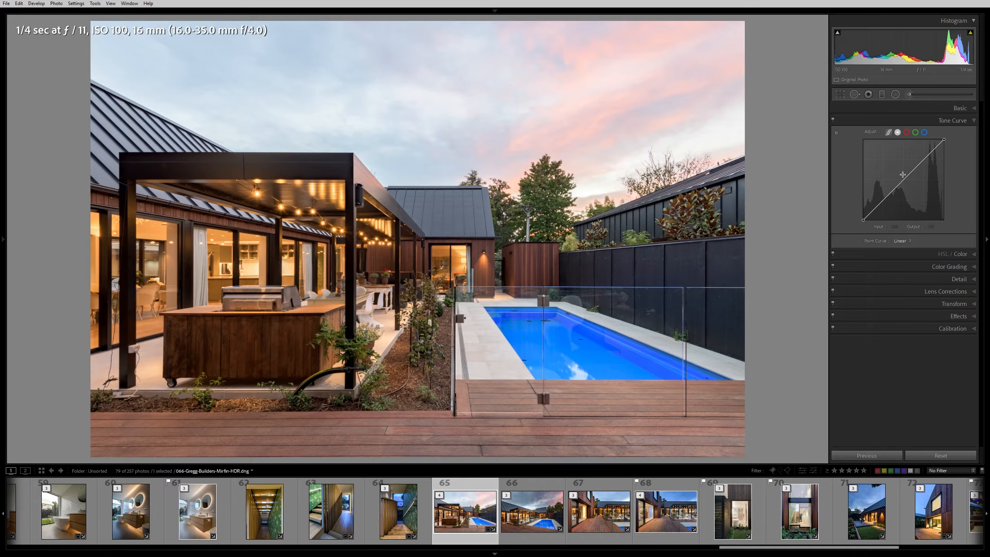
drag(907, 176, 905, 178)
double_click(905, 178)
drag(903, 182, 890, 172)
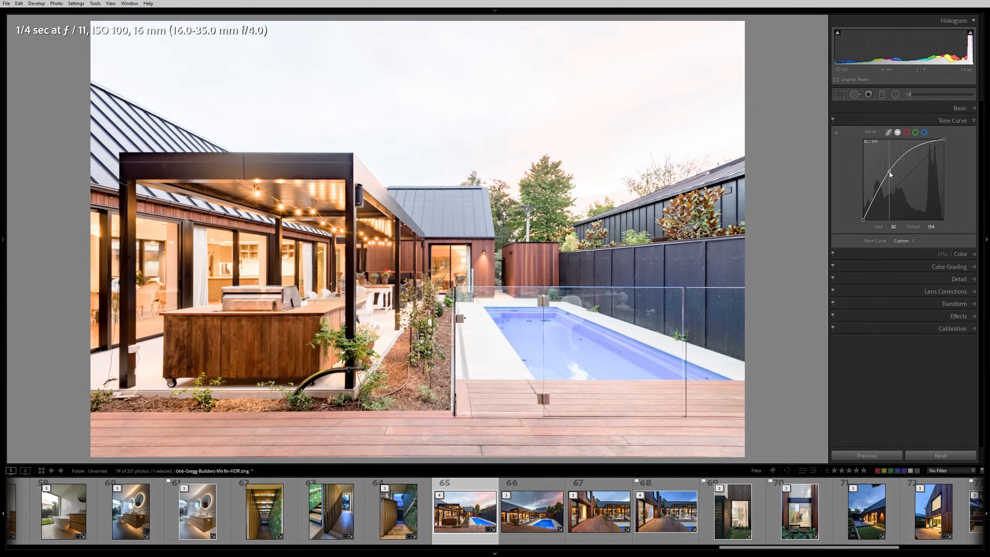
mouse_move(890, 172)
mouse_down()
mouse_move(911, 189)
mouse_move(904, 180)
mouse_up()
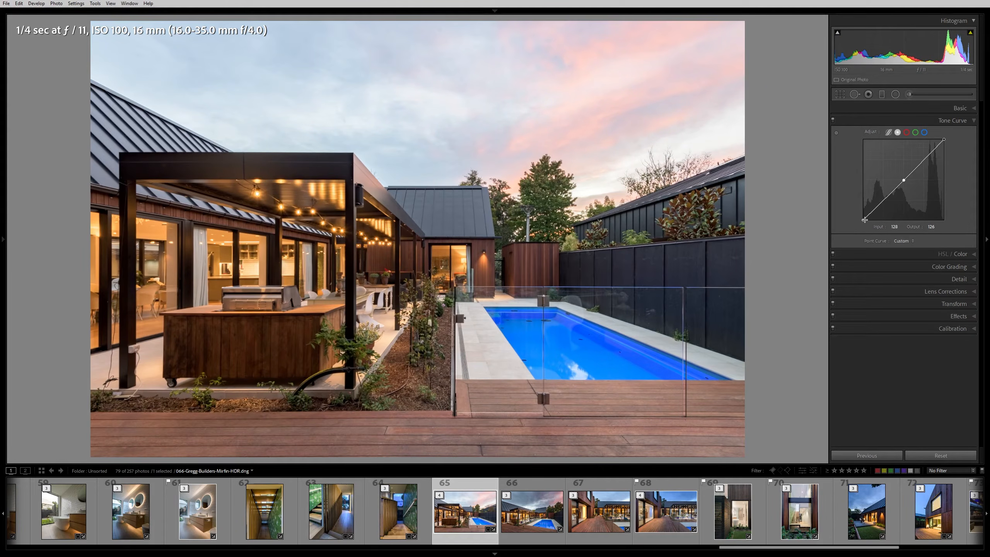
mouse_move(863, 220)
mouse_down()
mouse_move(846, 156)
mouse_move(853, 222)
mouse_up()
drag(943, 142, 960, 127)
click(902, 178)
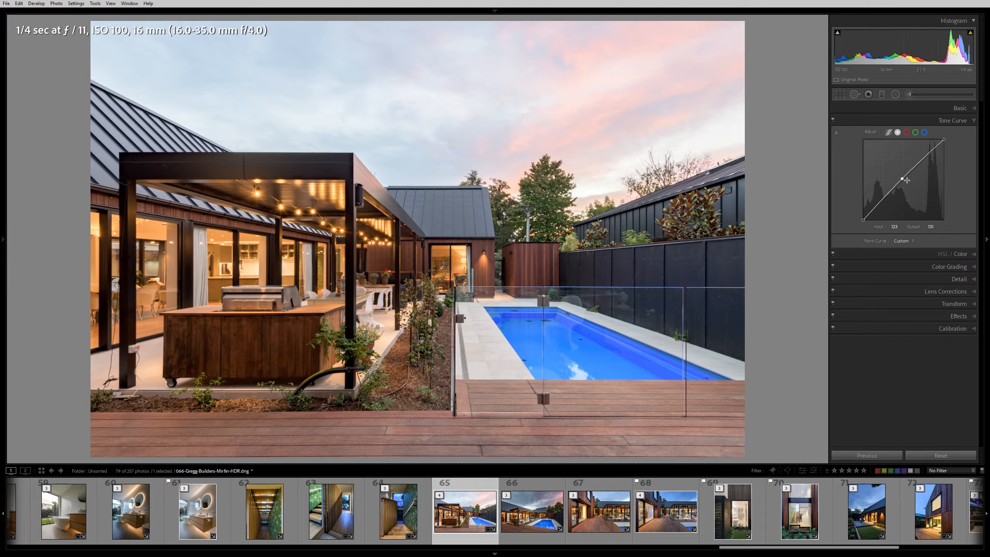
double_click(903, 179)
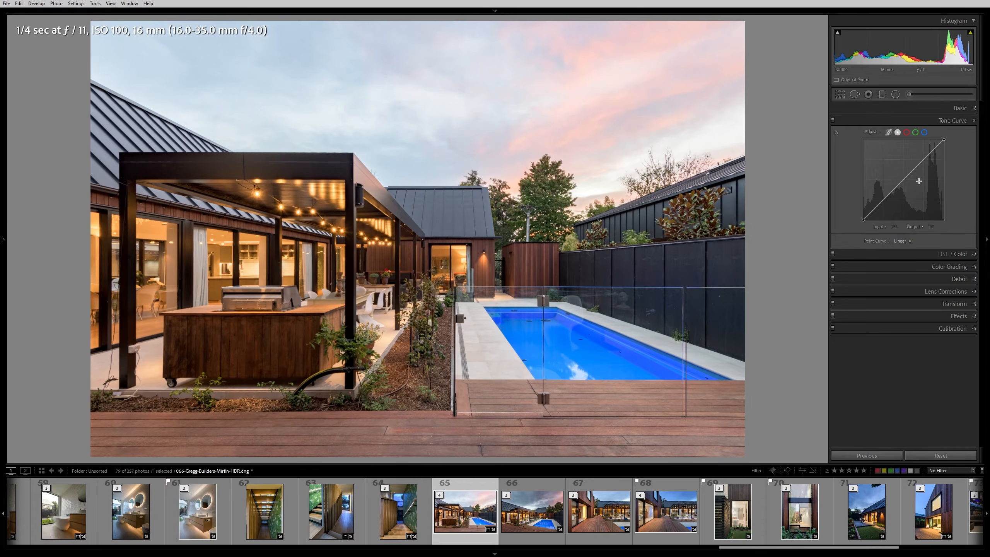
Adjust the tone curve directly on the photo to darken the house midtones and the sky highlights, and discard the surplus curve points
click(837, 132)
mouse_move(475, 210)
mouse_down()
mouse_move(474, 193)
mouse_move(475, 209)
mouse_up()
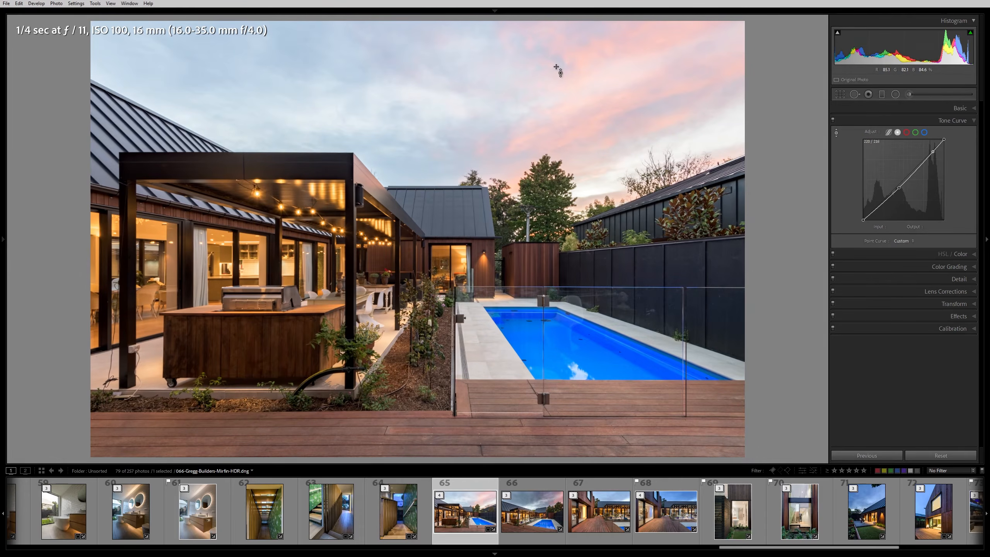
drag(556, 62, 555, 69)
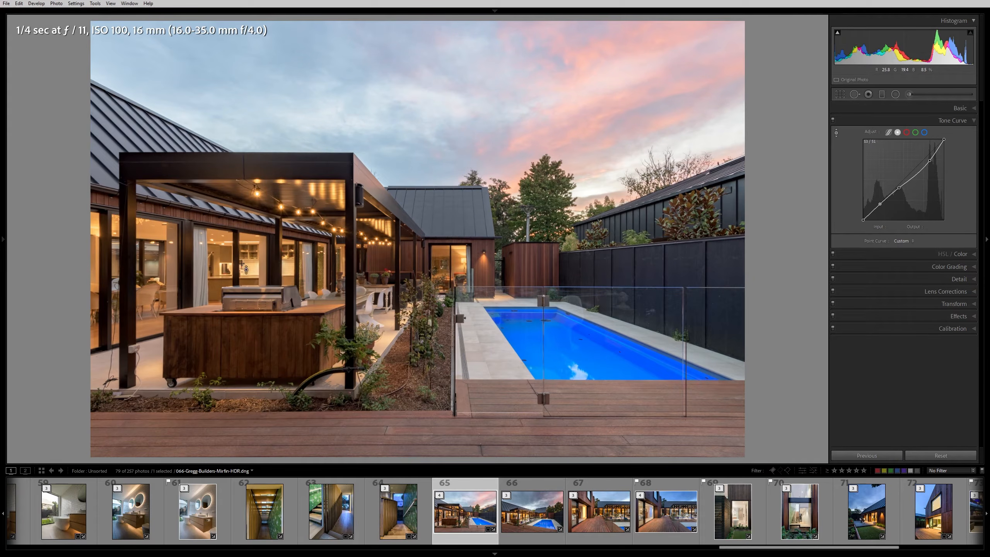
drag(254, 270, 254, 263)
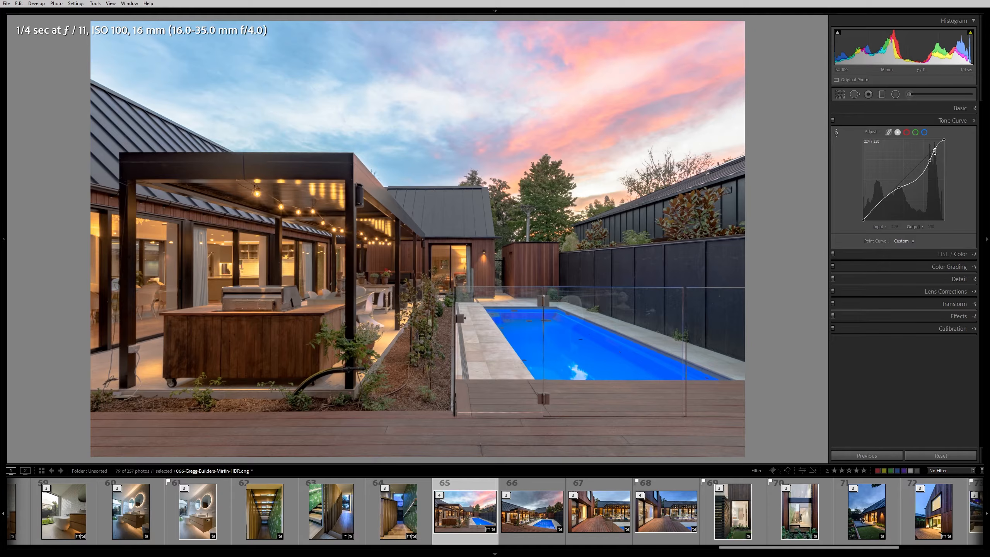
double_click(935, 152)
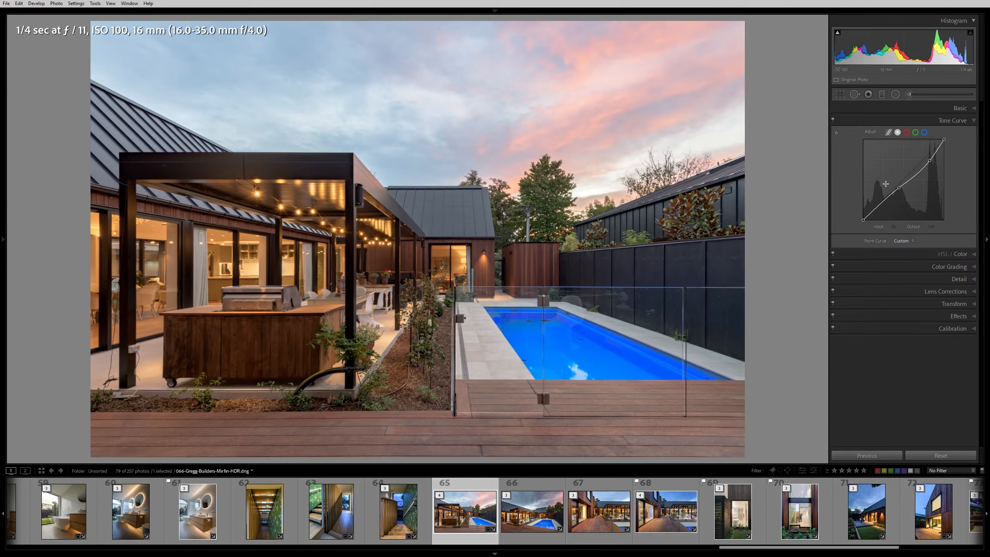
Compare the photo with and without the tone curve adjustment twice
click(833, 120)
click(833, 119)
click(833, 119)
click(833, 119)
Try Orange Saturation at -100, ease it back to a mild reduction, and slightly lower Yellow Saturation
click(969, 254)
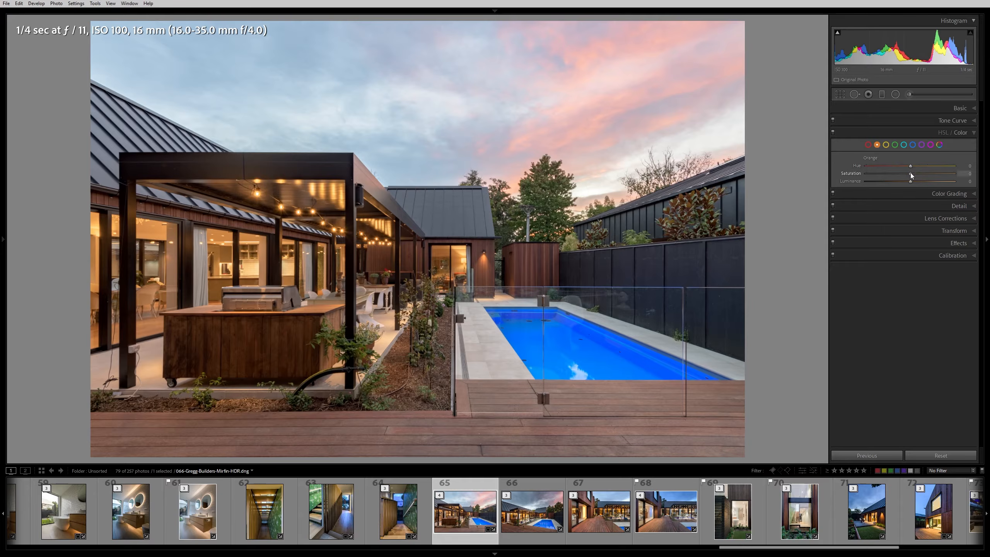
drag(911, 175, 842, 174)
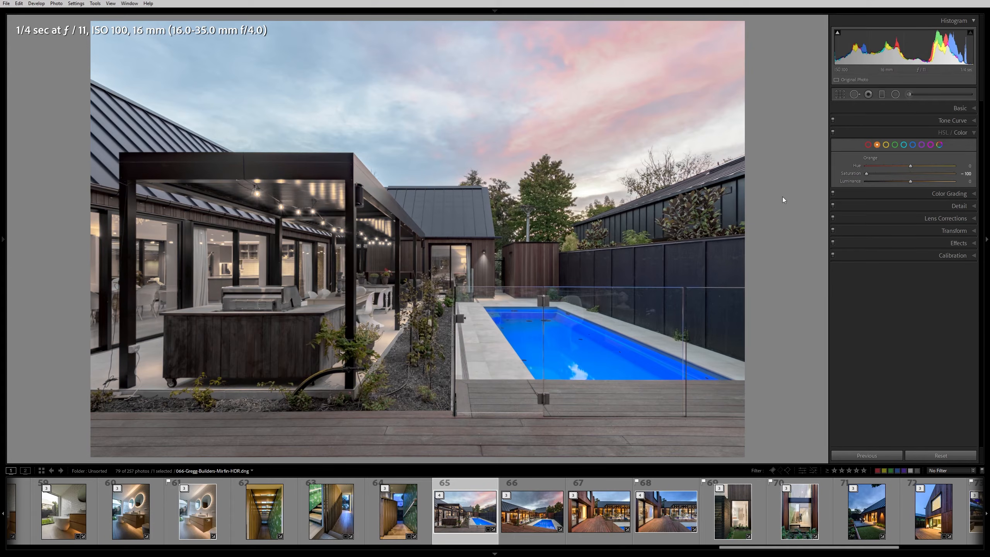
drag(864, 173, 900, 179)
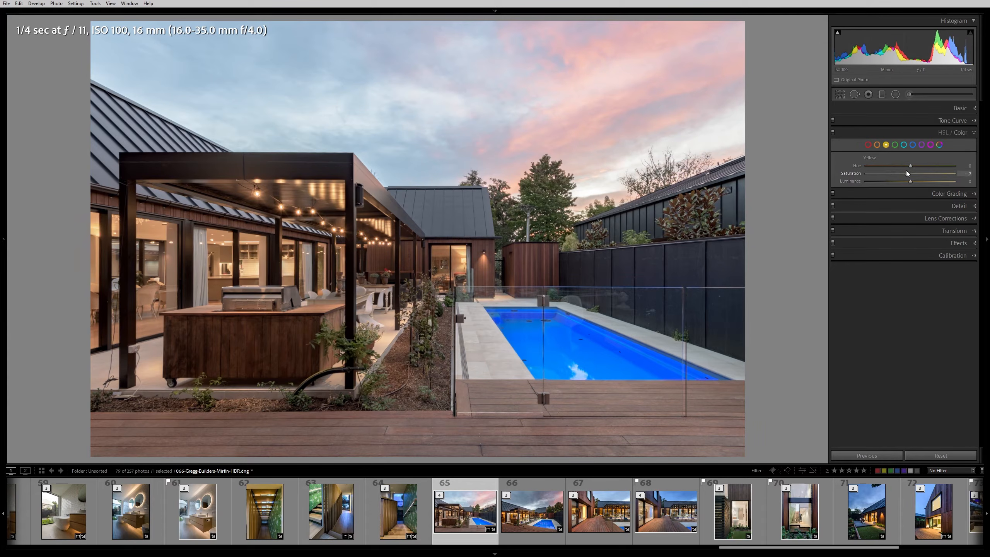
click(878, 145)
Set Blue Saturation to -11 and Blue Hue to -4 for the pool
click(912, 145)
mouse_move(910, 173)
mouse_down()
mouse_move(861, 172)
mouse_move(904, 177)
mouse_up()
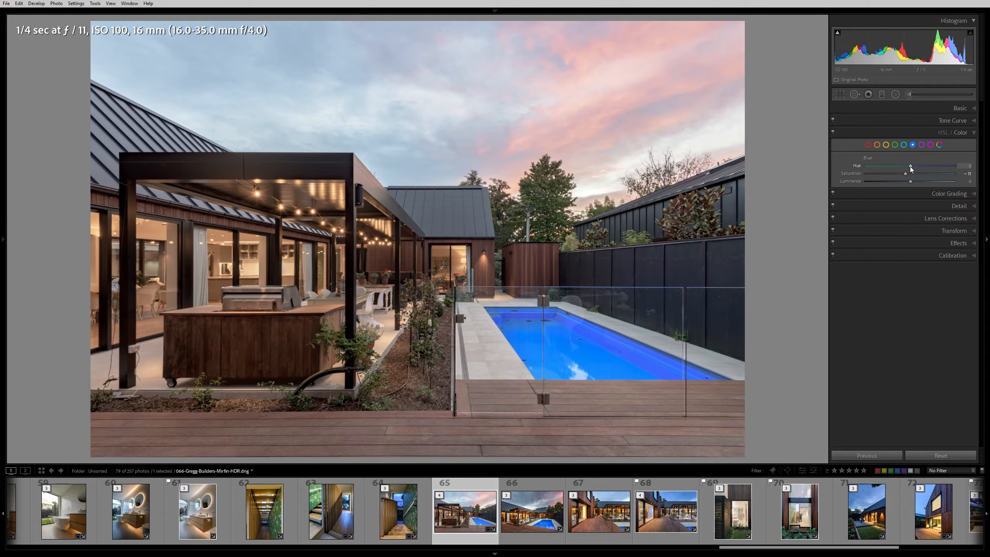
mouse_move(912, 167)
mouse_down()
mouse_move(871, 167)
mouse_move(942, 164)
mouse_move(911, 168)
mouse_up()
drag(909, 167, 907, 166)
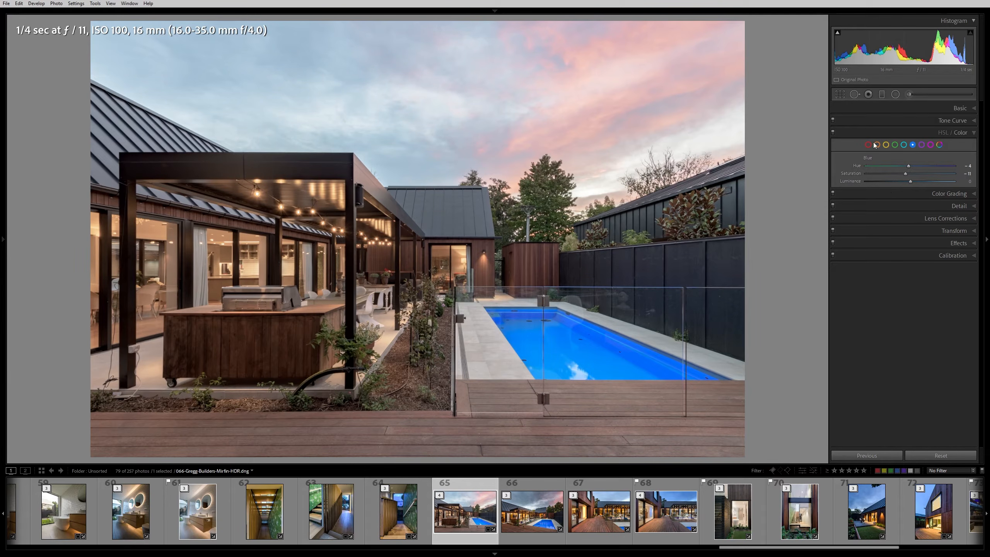
Compare the photo with and without the HSL color adjustments three times
click(833, 133)
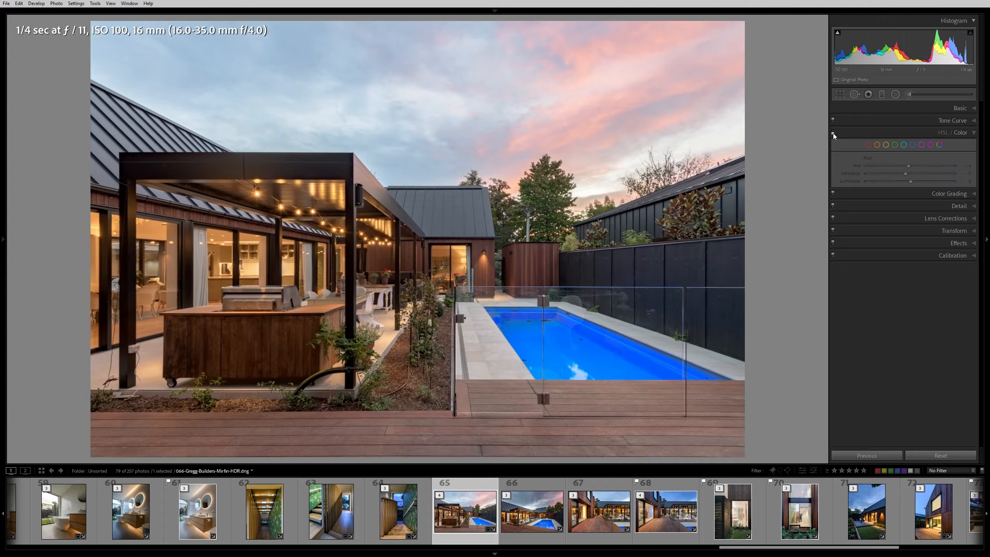
click(833, 133)
click(833, 133)
click(833, 133)
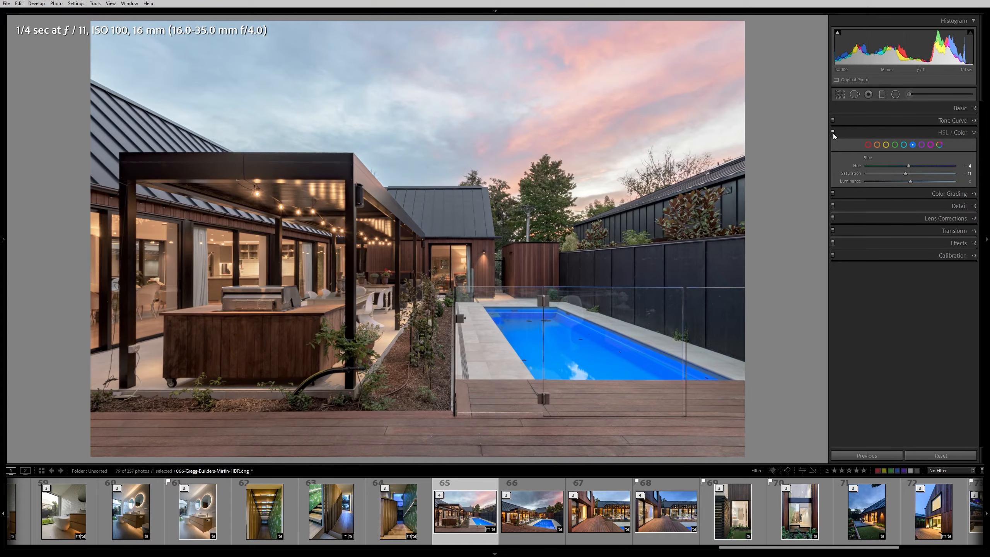
click(833, 132)
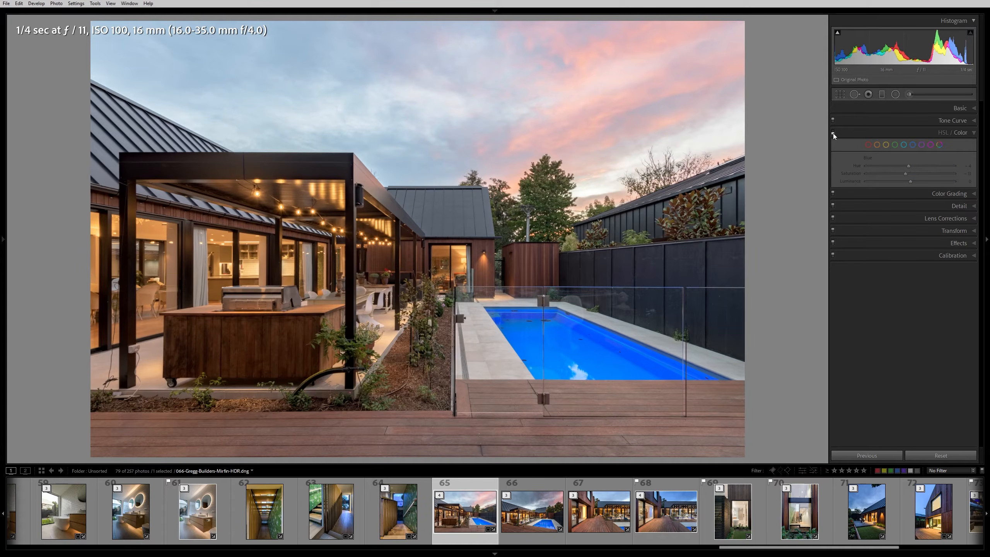
click(833, 133)
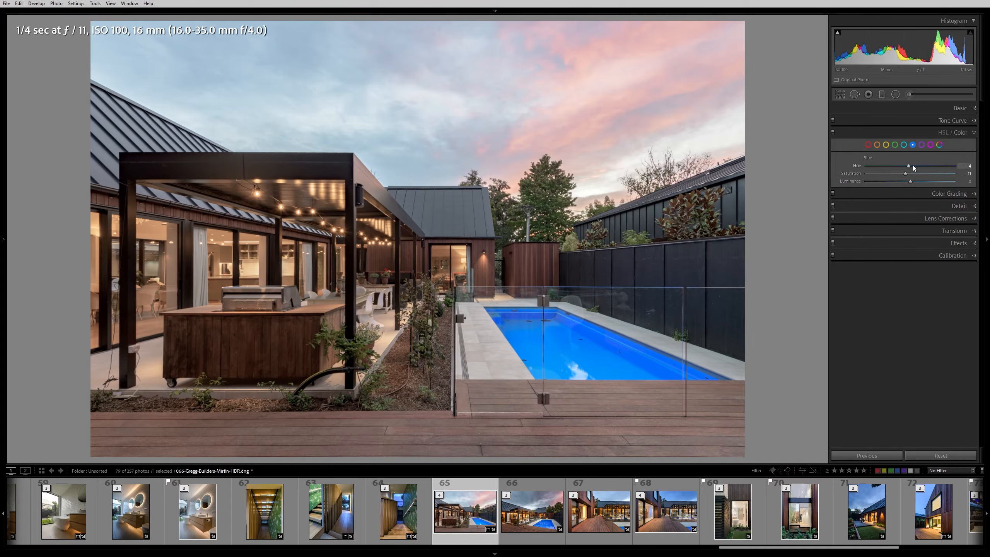
Try Blue Hue at +100, return it to 0, and display the Color Grading wheels
drag(909, 167, 956, 167)
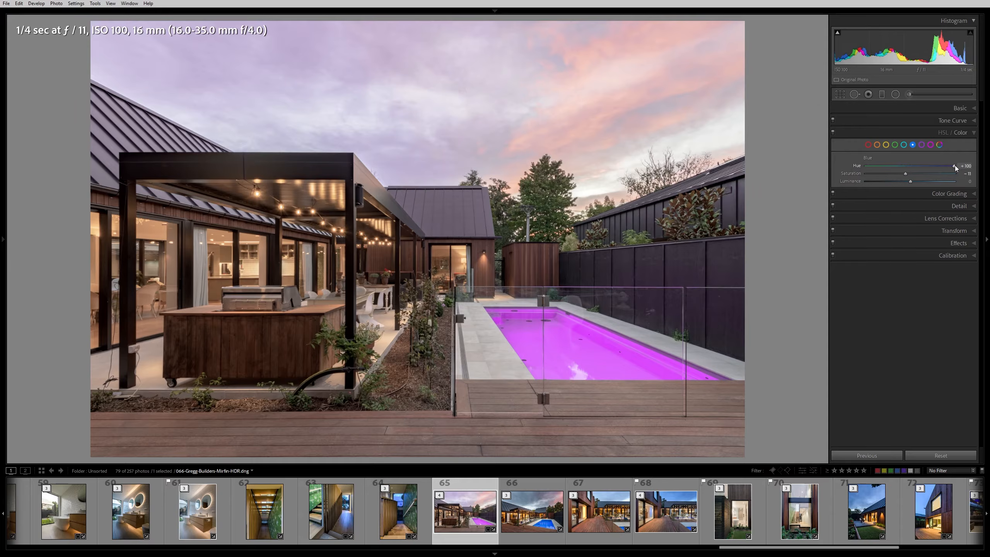
drag(955, 166, 911, 167)
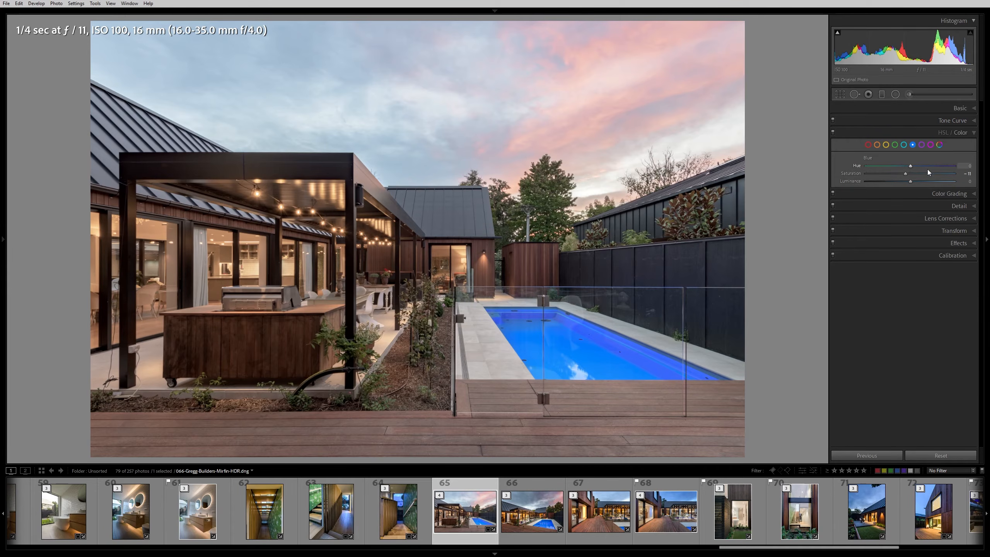
click(965, 194)
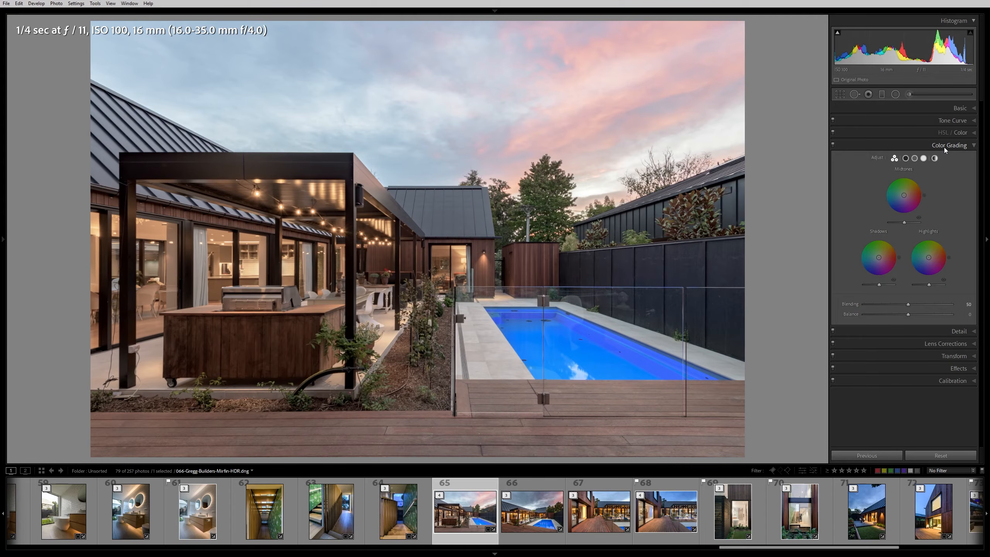
Cool the white balance by lowering the color temperature moderately from As Shot, keeping the tint
click(967, 111)
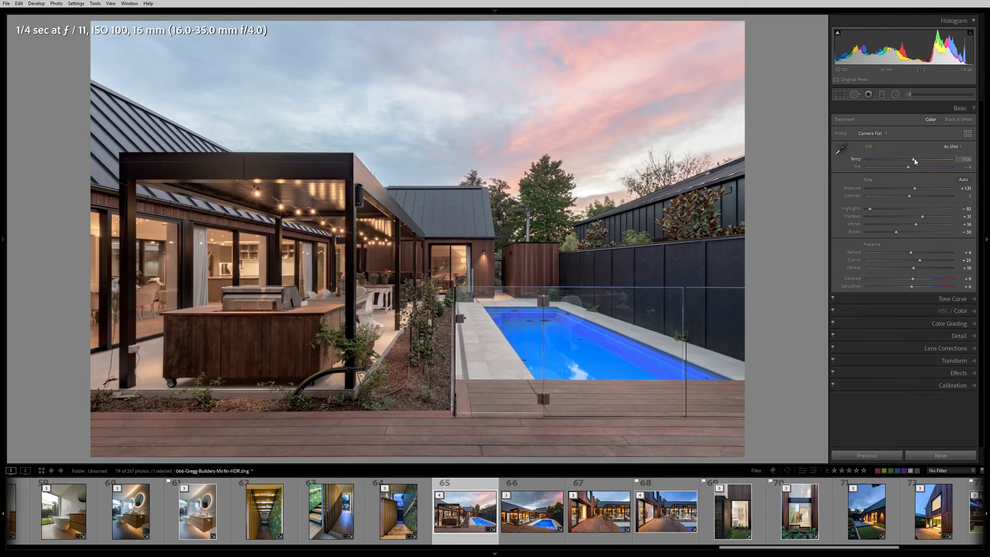
mouse_move(914, 163)
mouse_down()
mouse_move(903, 164)
mouse_move(927, 164)
mouse_move(905, 166)
mouse_up()
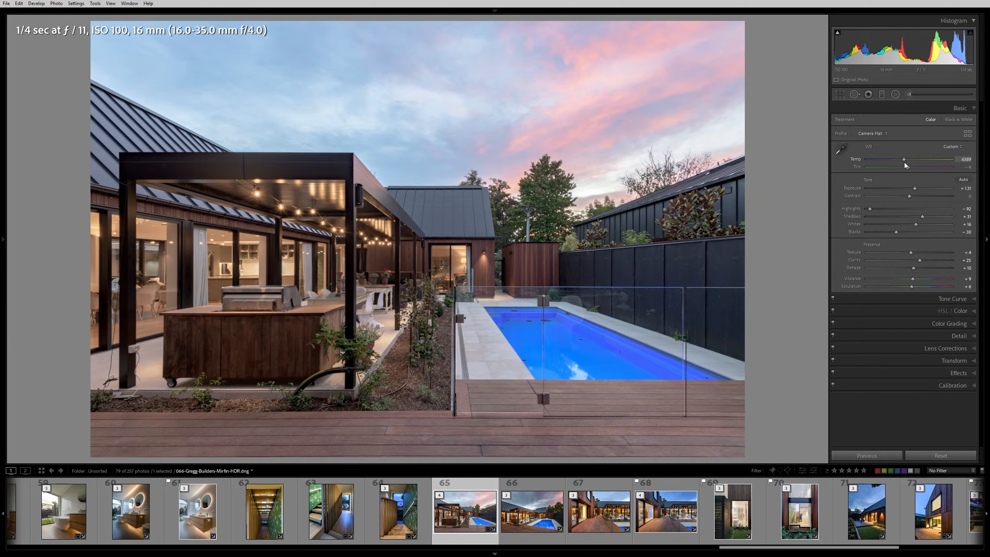
drag(905, 164, 903, 163)
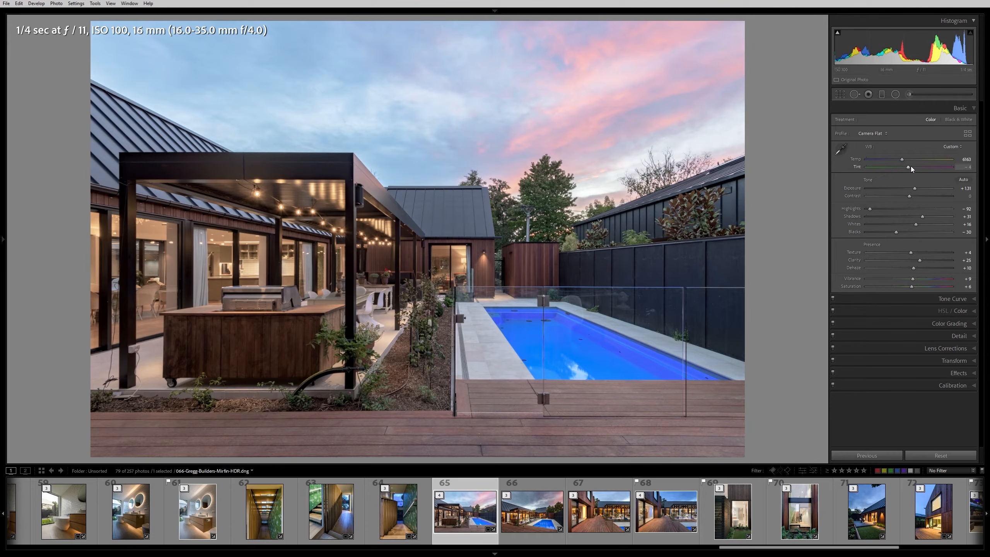
drag(910, 167, 908, 169)
Set the sharpening Amount to 128 and Radius to 1.6, magnifying the timber shed and poolside area for judging detail
click(968, 335)
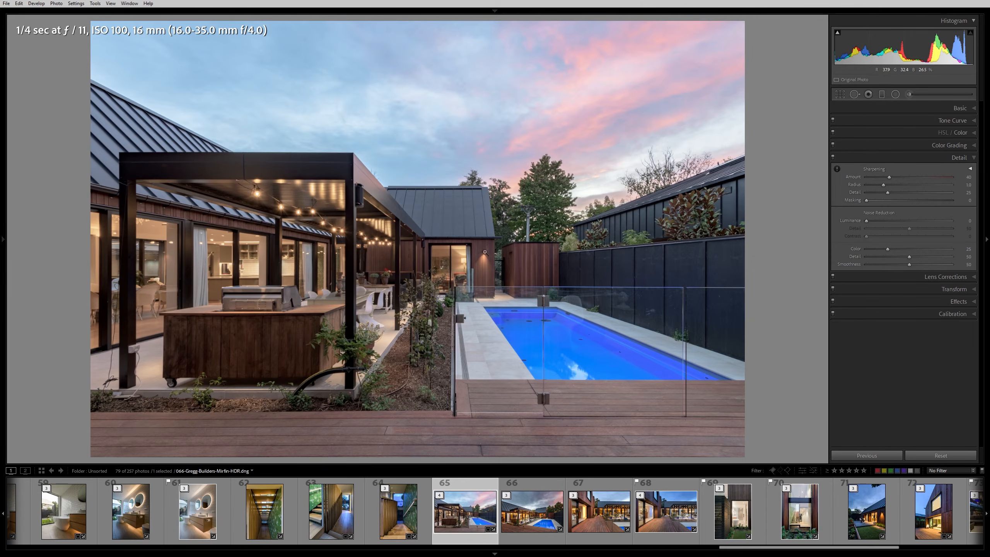
click(485, 254)
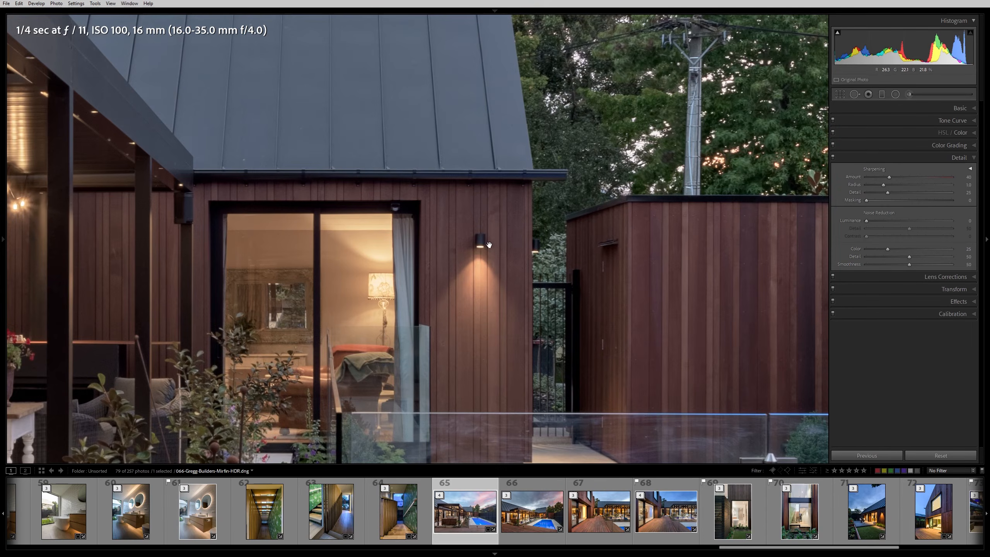
drag(441, 266, 550, 203)
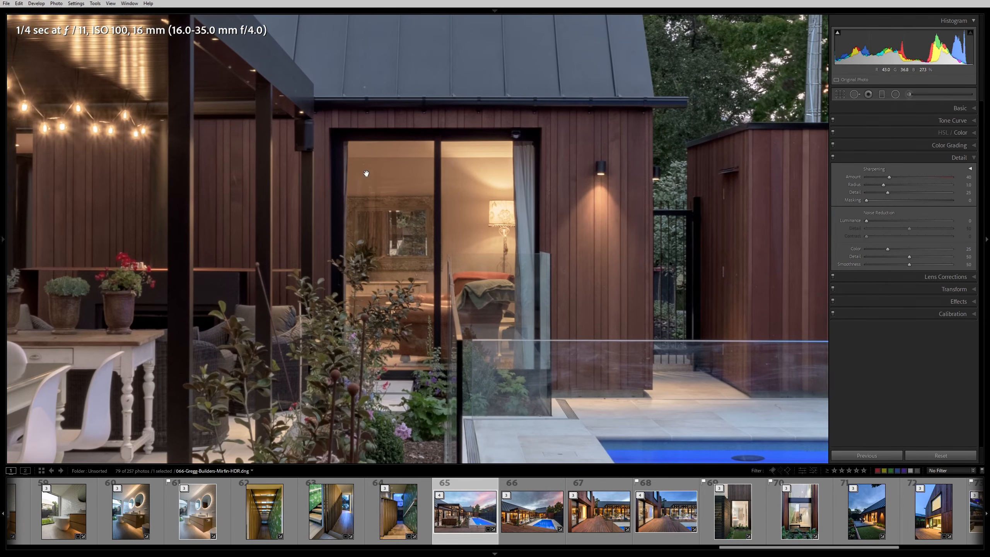
drag(791, 238, 551, 256)
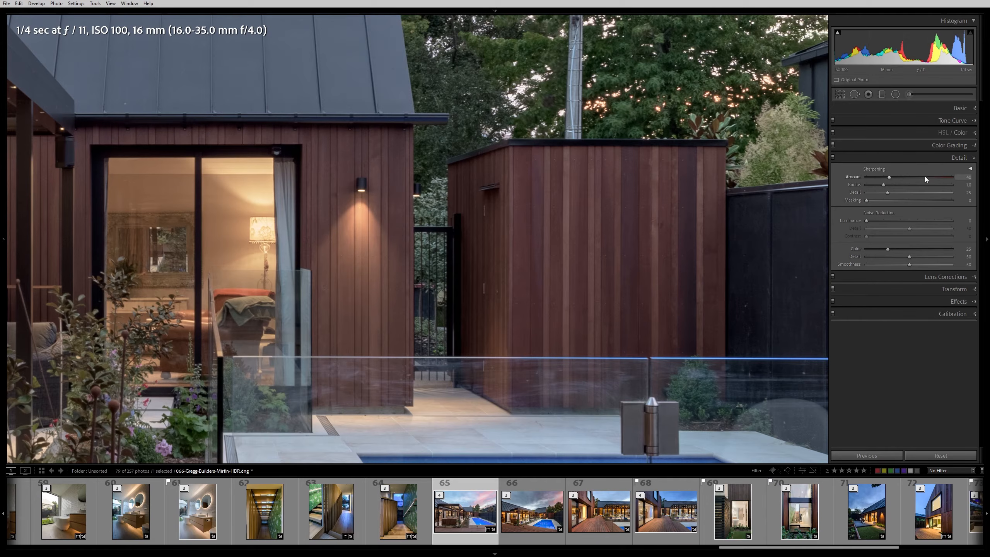
drag(934, 177, 935, 177)
drag(939, 179, 935, 180)
click(940, 178)
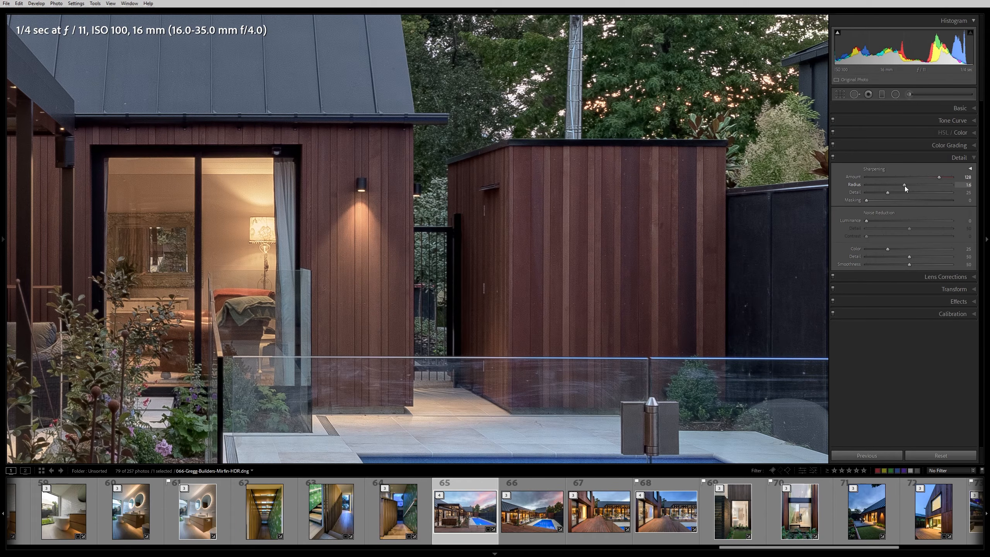
Compare the timber cladding with and without the Detail adjustments twice
click(834, 157)
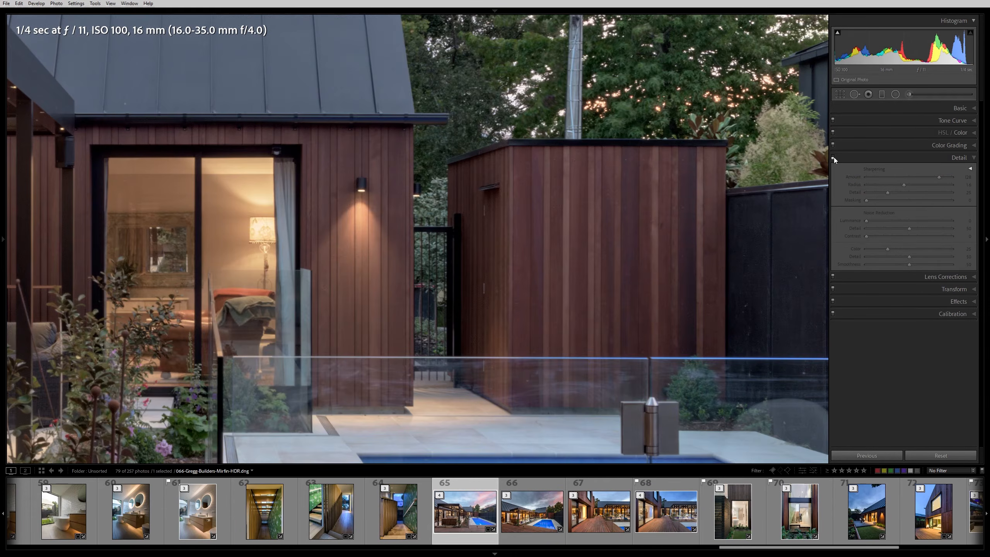
click(834, 158)
click(834, 158)
click(833, 157)
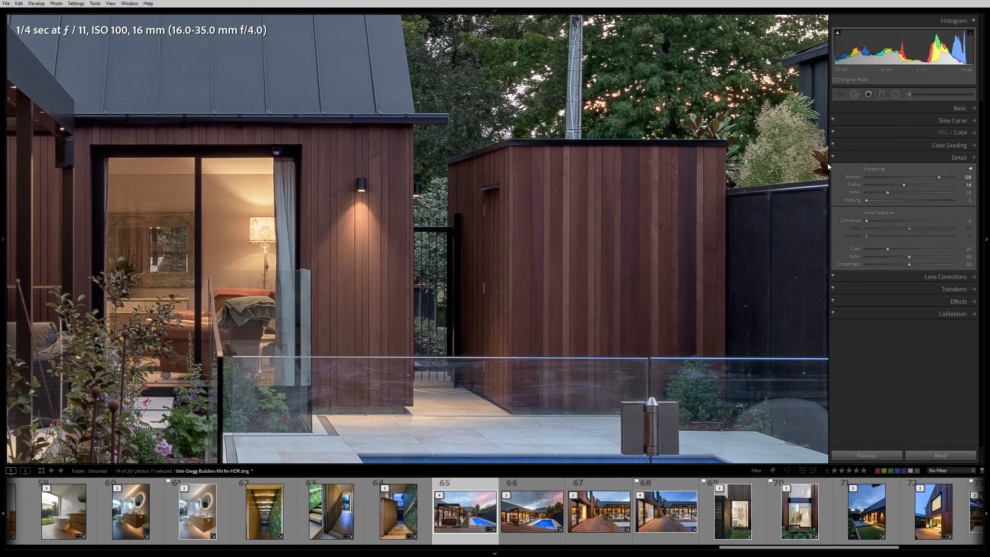
Examine the sharpening across the garden bed, terrace and timber shed, switching the Detail adjustments off and on once
drag(326, 302, 750, 139)
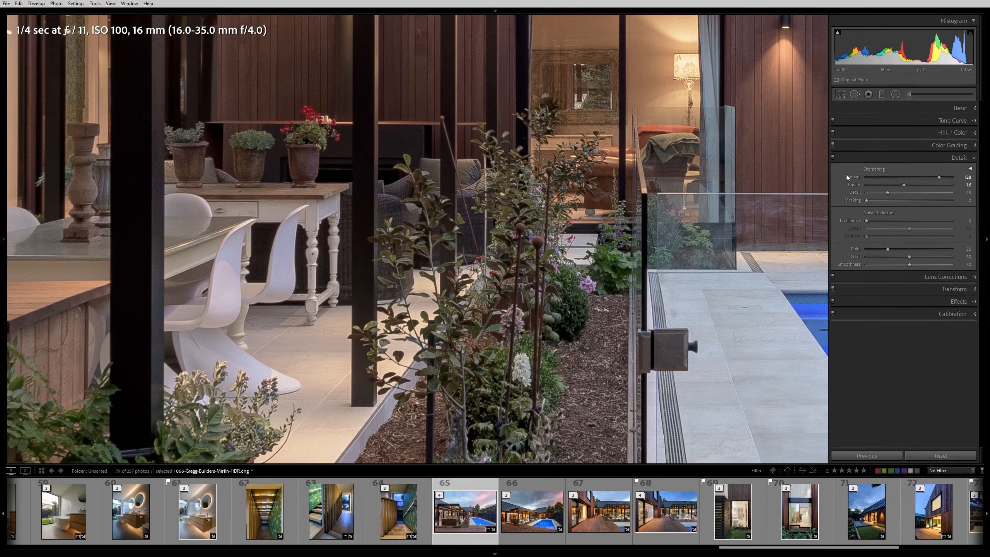
click(834, 156)
click(834, 157)
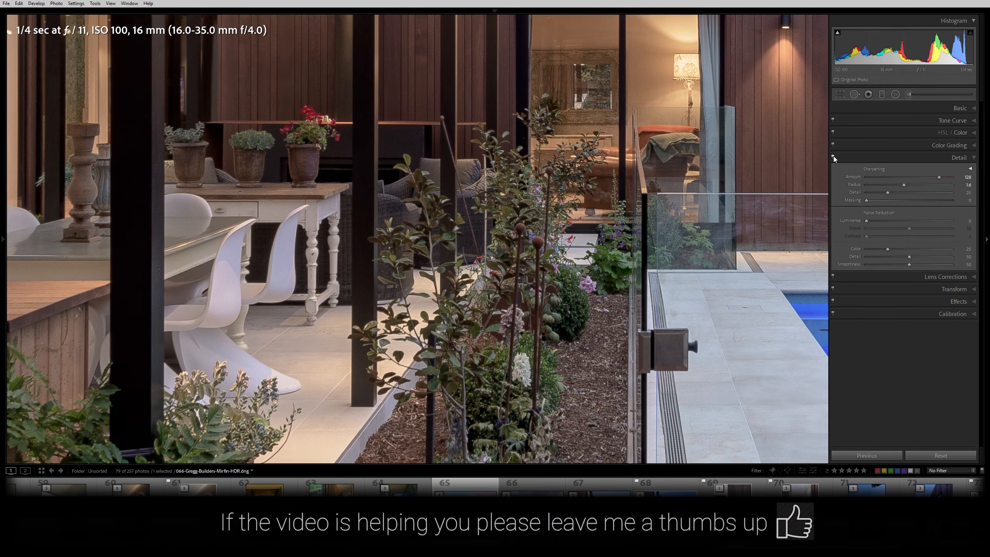
drag(323, 234, 621, 184)
drag(305, 184, 701, 372)
drag(436, 187, 371, 232)
drag(705, 293, 536, 180)
drag(663, 230, 281, 183)
drag(614, 264, 333, 178)
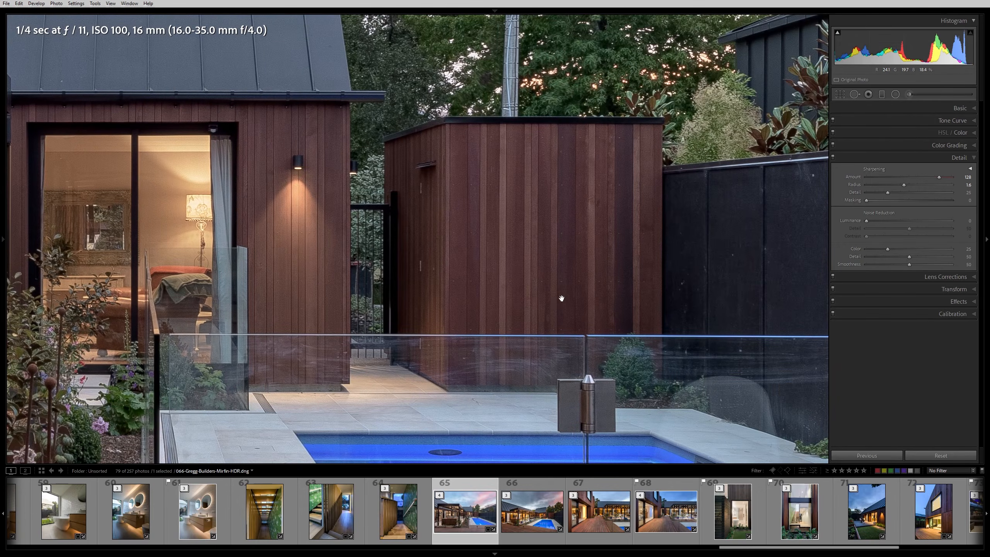
Heal the light reflection marks on the glass pool fence in front of the dark boundary fence
drag(674, 312, 384, 230)
drag(746, 301, 516, 182)
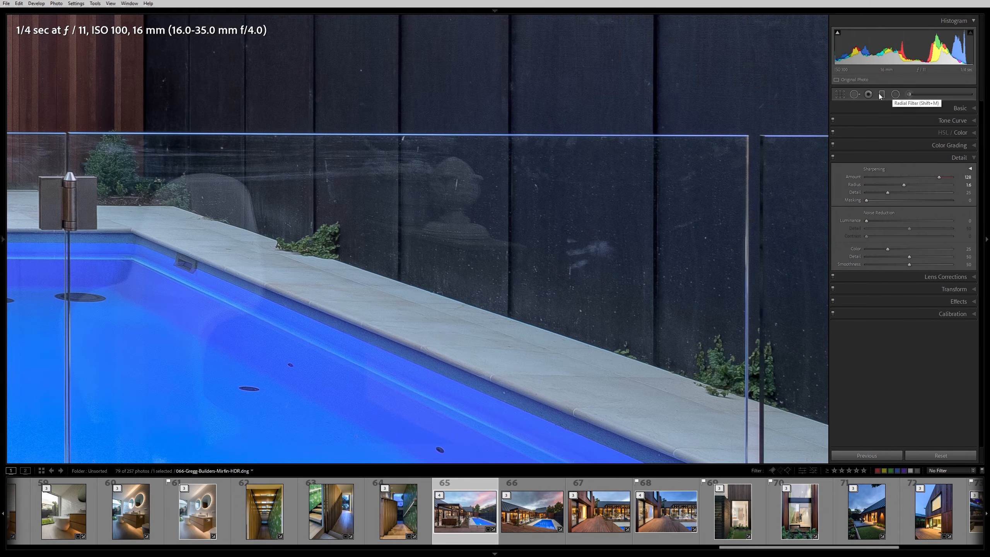
click(854, 94)
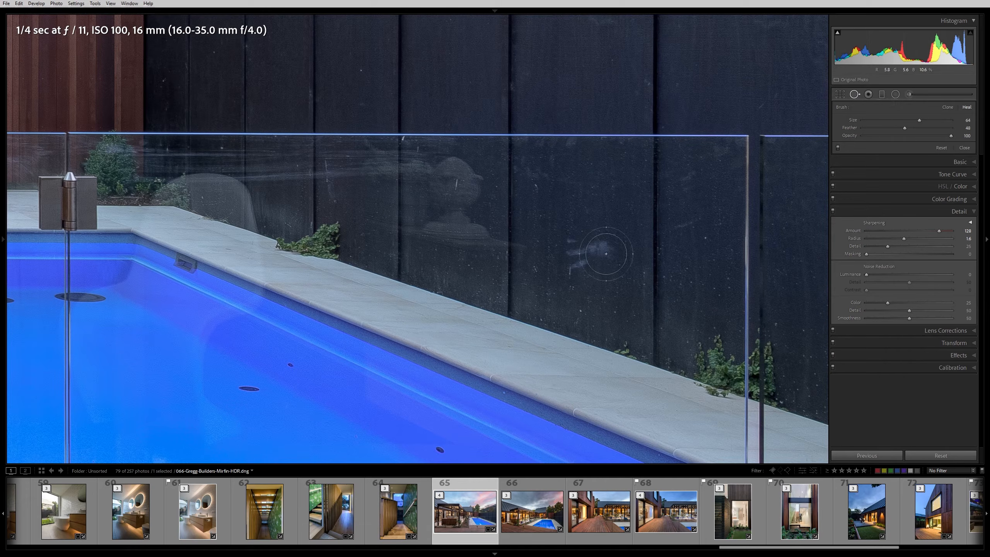
drag(609, 245, 572, 252)
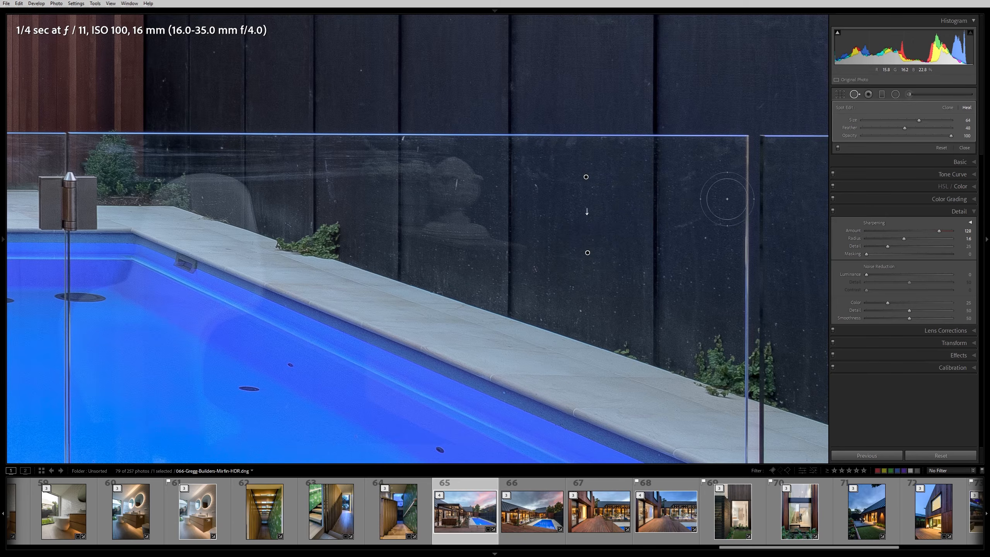
Set sharpening Masking to 4 using the mask preview, and compare the shed area with and without the Detail adjustments
drag(488, 221, 734, 347)
drag(517, 214, 773, 269)
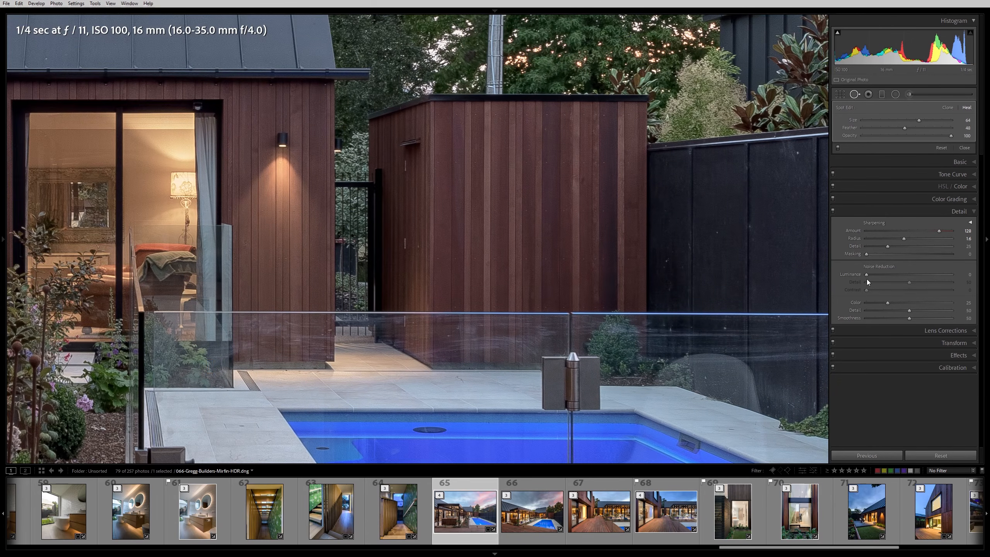
alt+click(866, 256)
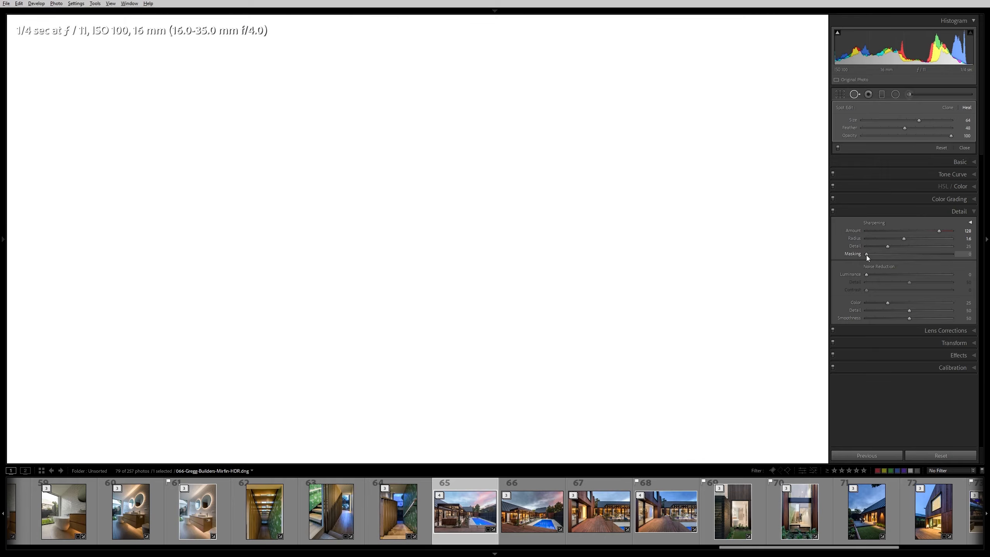
mouse_move(867, 256)
mouse_down()
mouse_move(902, 254)
mouse_move(870, 254)
mouse_up()
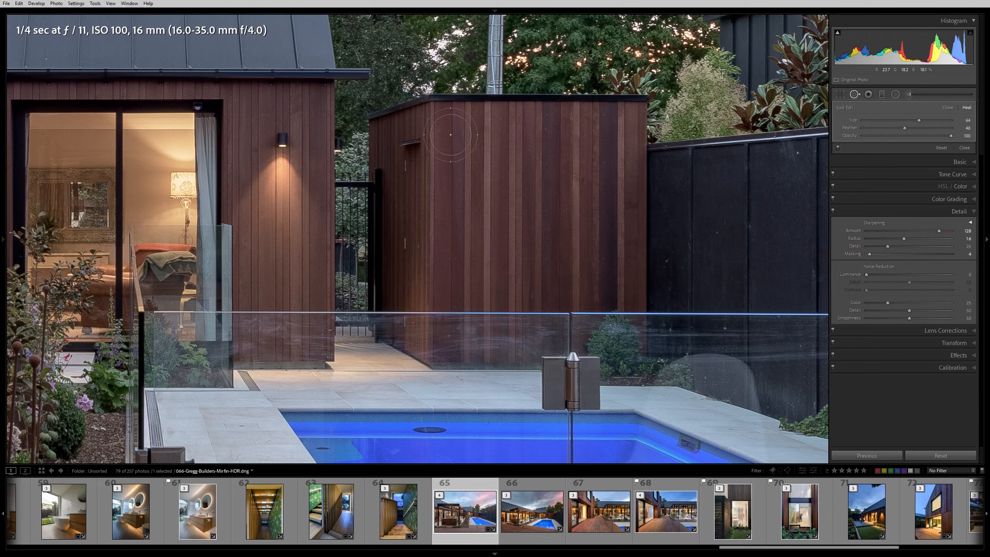
click(833, 211)
click(833, 212)
Set luminance noise reduction to 7 and sharpening Amount to 124, close Spot Removal and fit the whole photo in view
drag(866, 275, 869, 274)
drag(941, 268, 923, 272)
drag(941, 231, 937, 231)
click(855, 94)
click(689, 168)
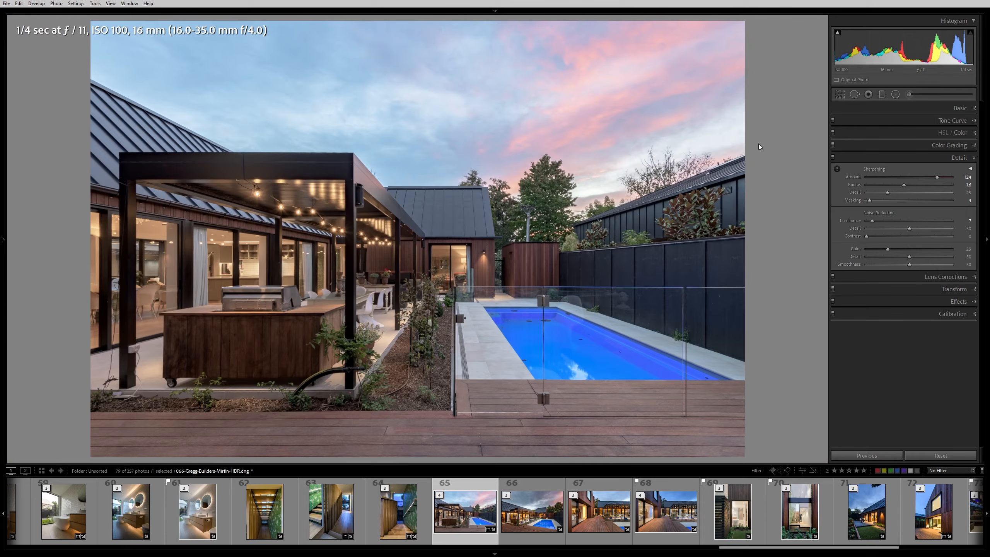
Compare the edited photo with its original Before version three times
key(backslash)
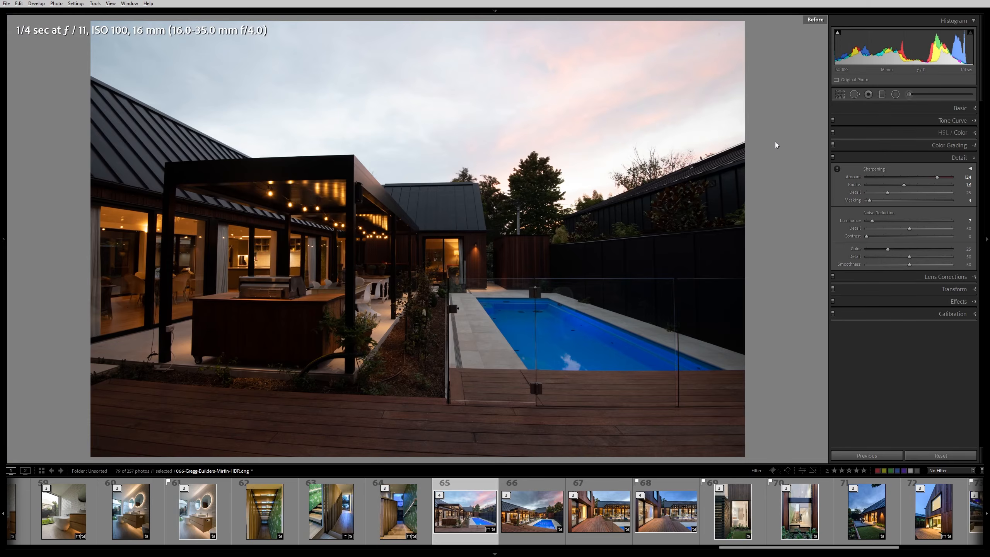
key(backslash)
key(backslash)
key(backslash)
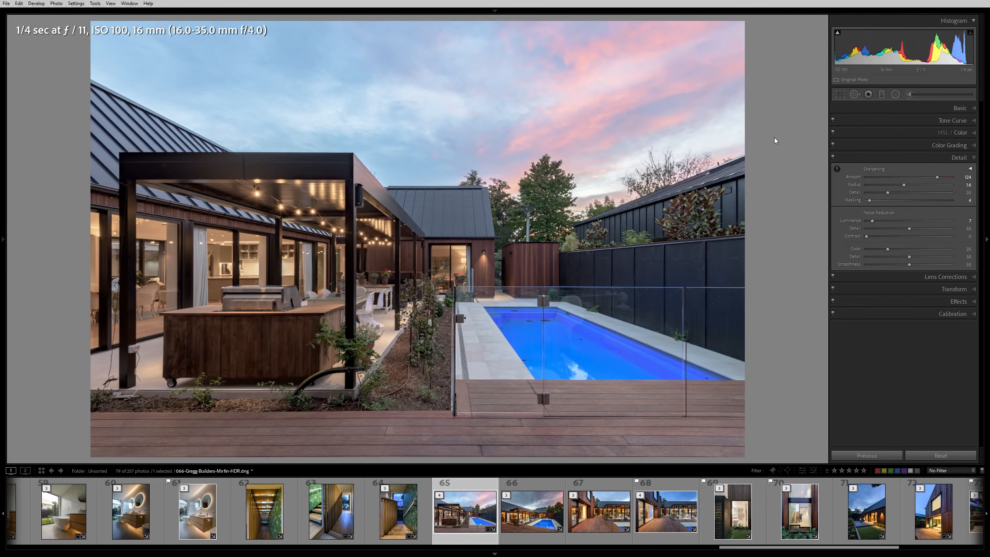
key(backslash)
key(backslash)
Collapse the Detail settings and place a level graduated filter over the sky, fading downward from the photo's upper edge
click(972, 159)
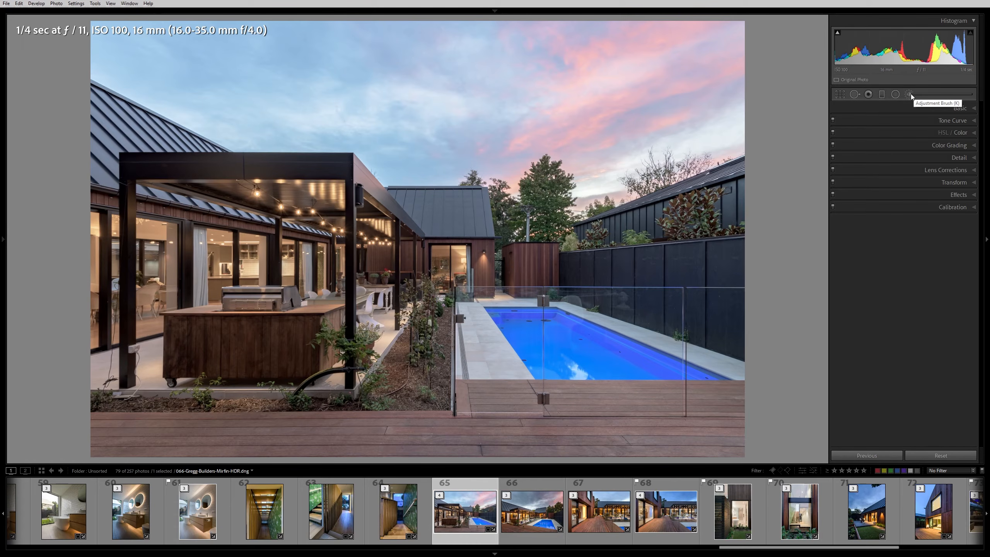
click(882, 95)
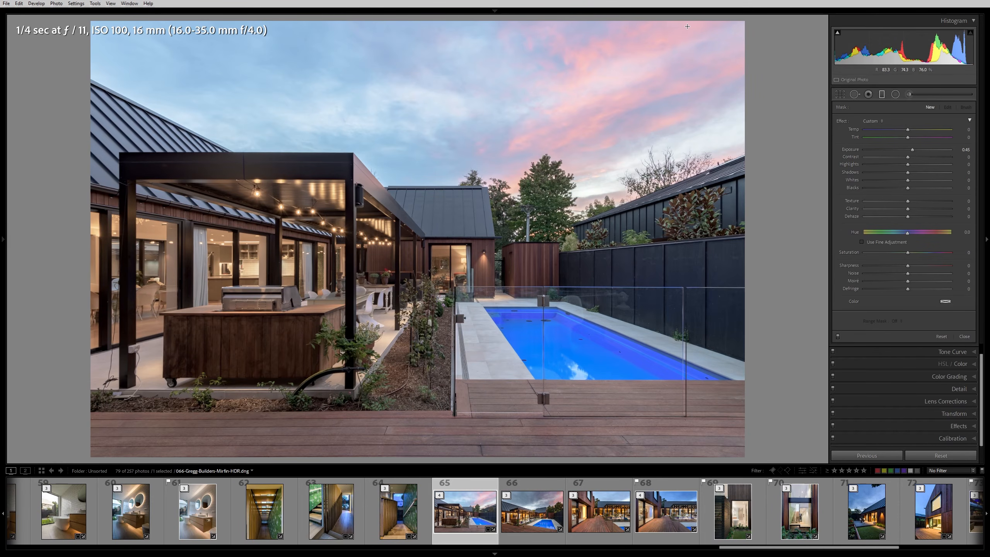
drag(686, 26, 685, 127)
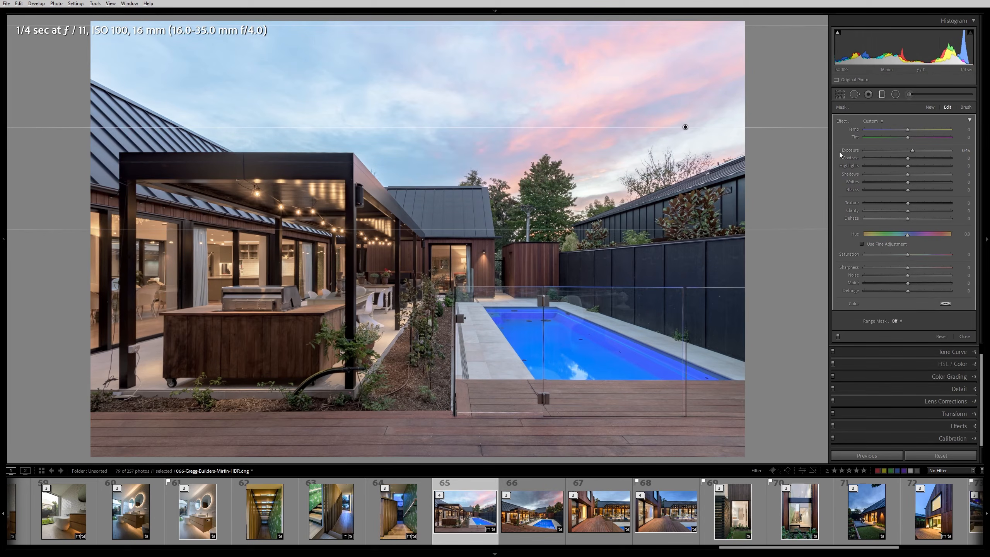
Try an exposure of -4.00 and a temperature of -100 on the sky gradient
drag(912, 150, 863, 155)
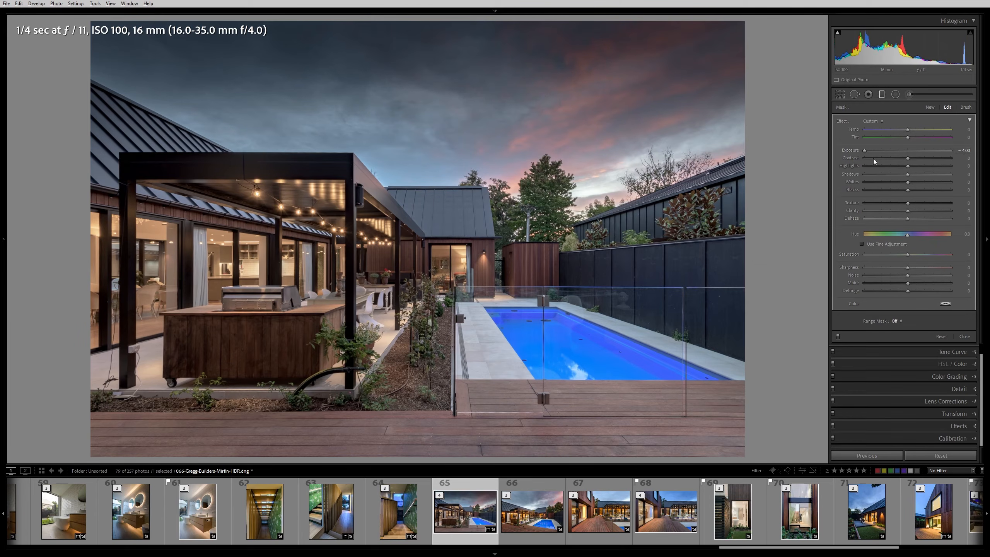
drag(908, 130, 864, 136)
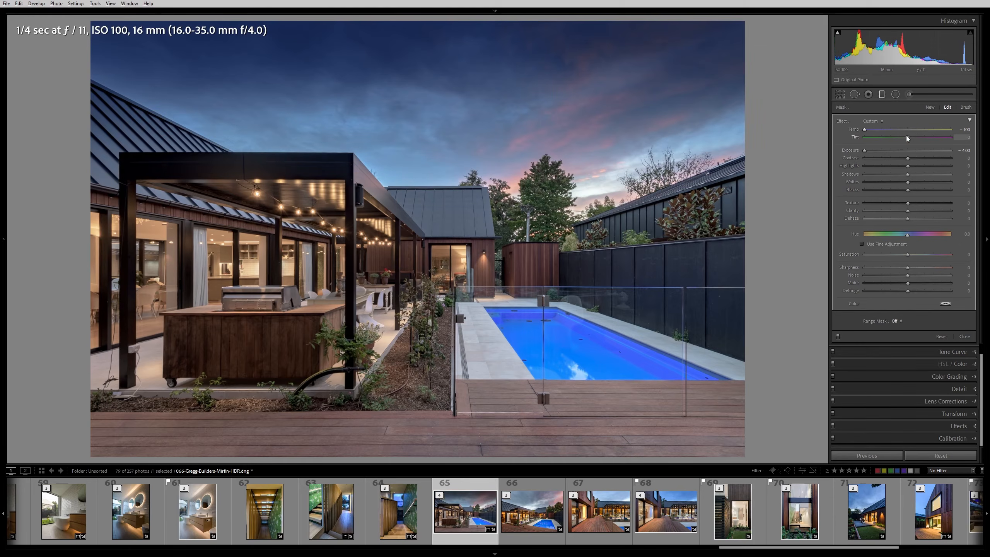
Try moving and tilting the sky gradient, level it again, and widen its transition down towards the house and fence
drag(735, 191, 735, 171)
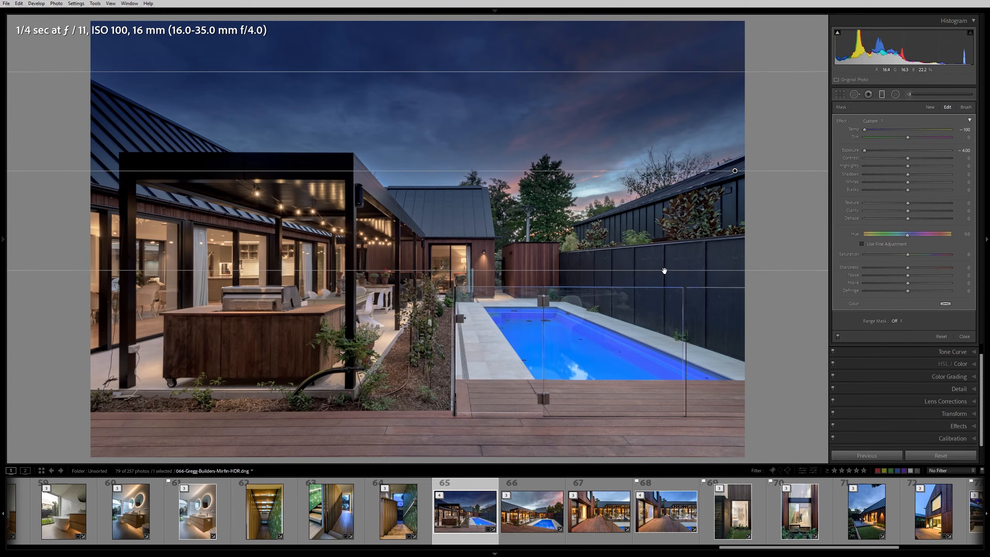
drag(736, 171, 637, 164)
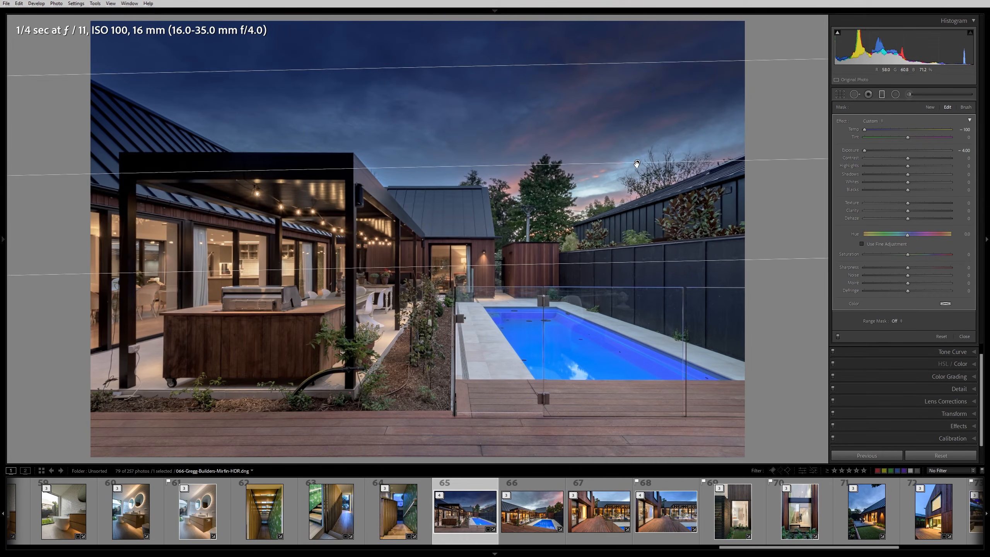
drag(638, 162, 592, 136)
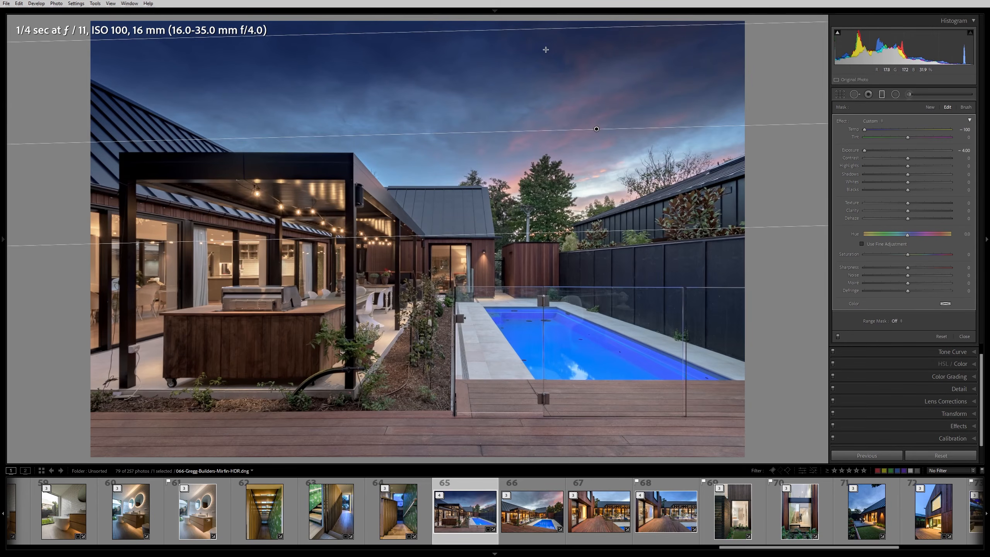
drag(685, 127, 696, 129)
drag(597, 128, 595, 124)
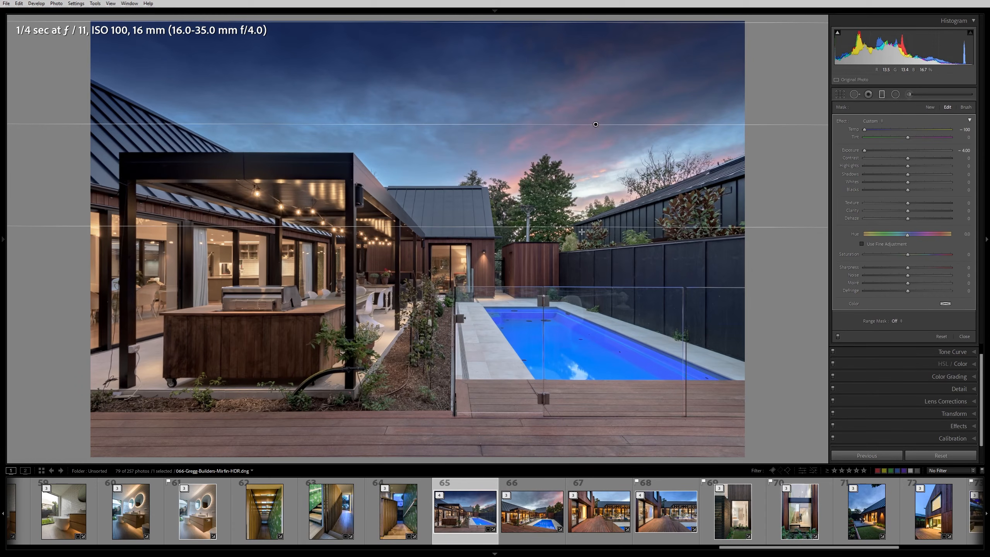
drag(582, 227, 591, 262)
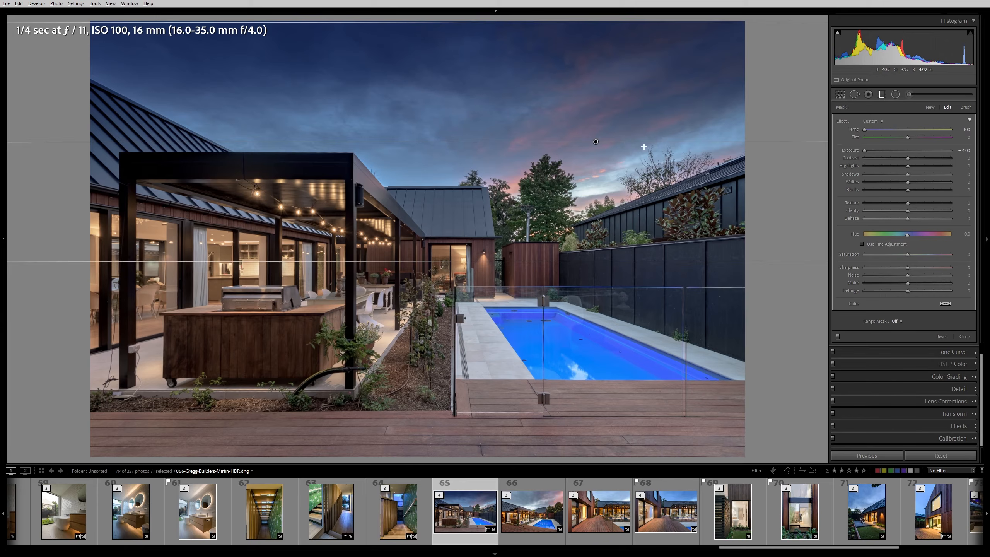
Reset all effect adjustments of the sky gradient to zero
key(alt)
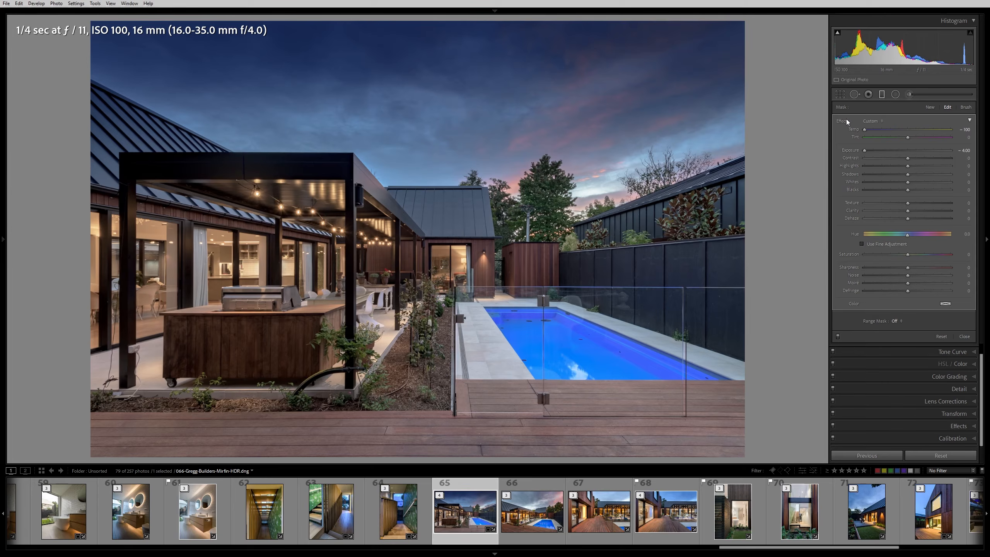
key(alt)
alt+click(842, 125)
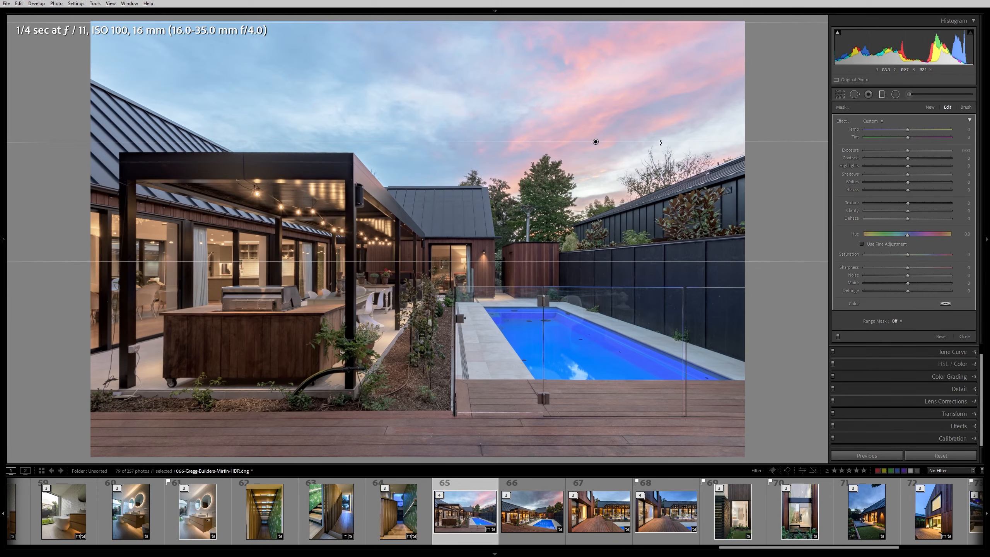
Reposition the gradient over the sky using its mask overlay, and set its temperature to -22 and exposure to -1.27
key(o)
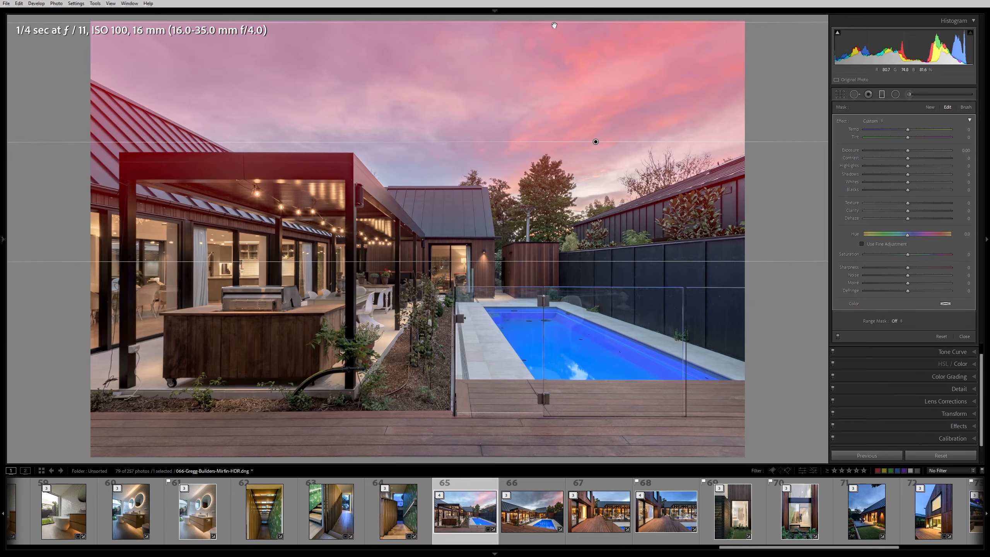
drag(596, 142, 627, 290)
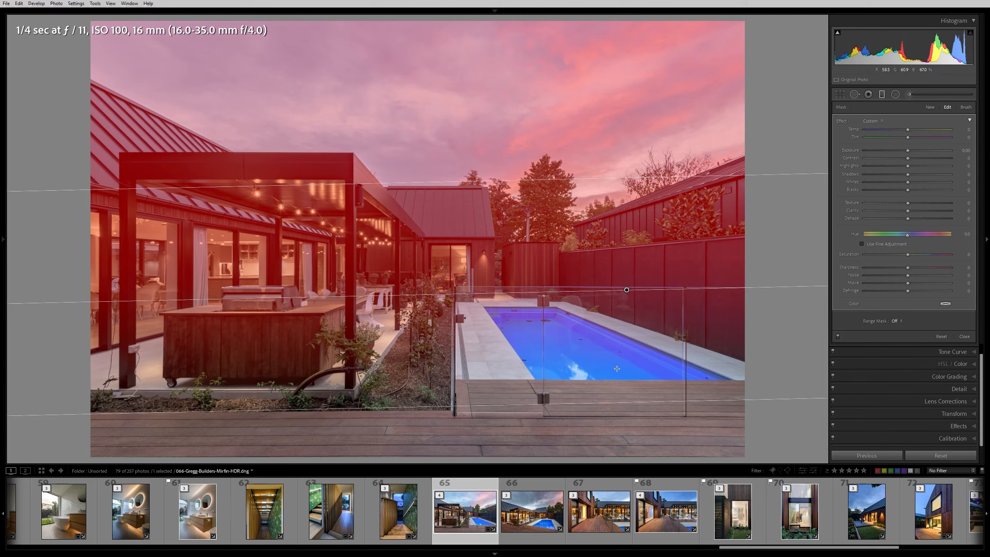
drag(627, 290, 647, 145)
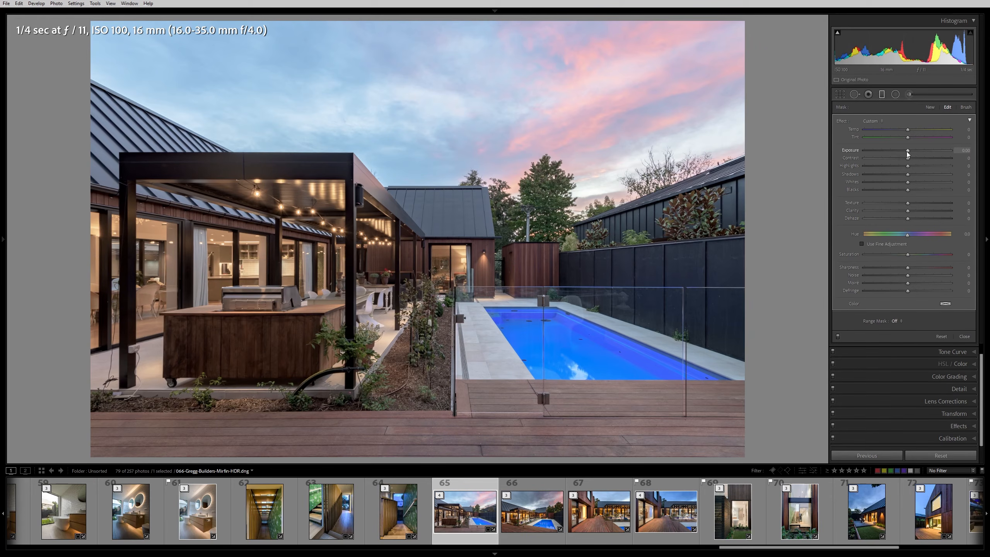
drag(907, 152, 897, 129)
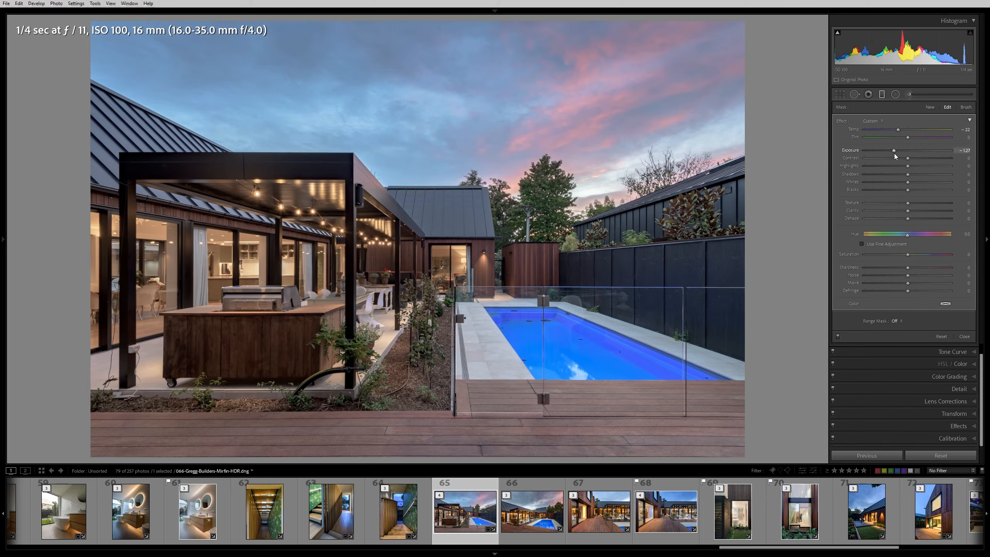
Set the sky gradient's contrast to 53 and compare the photo with and without the graduated filters
mouse_move(927, 159)
mouse_down()
mouse_move(960, 161)
mouse_move(932, 164)
mouse_up()
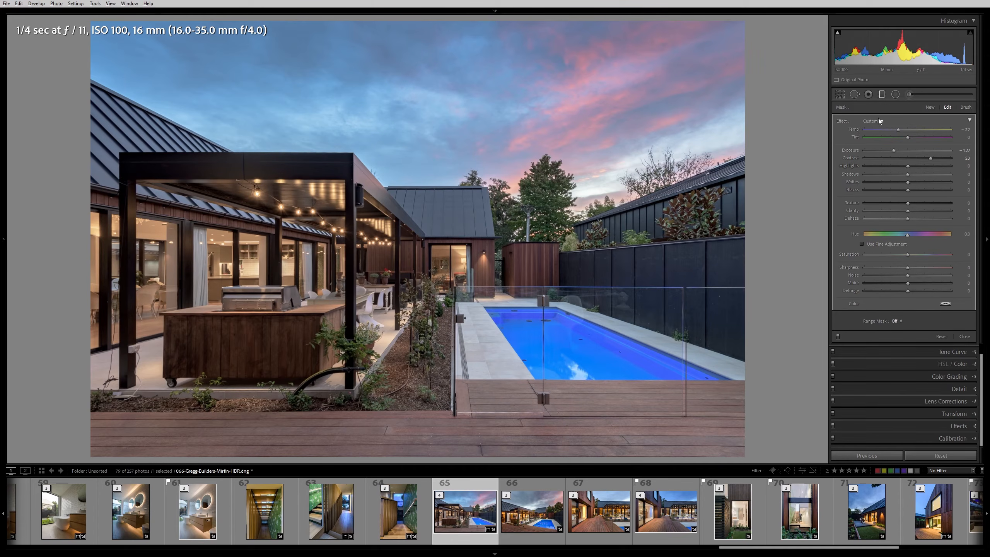
click(838, 336)
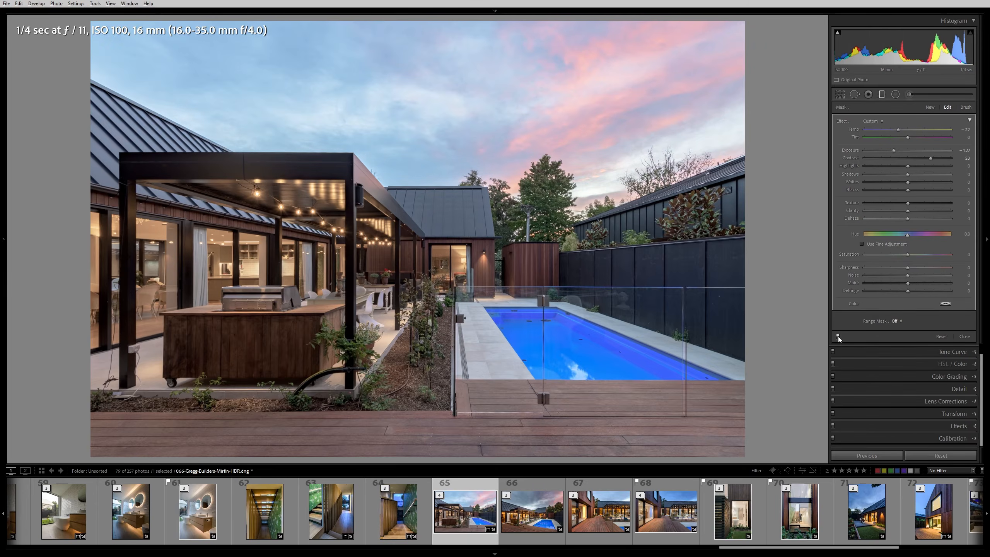
click(838, 336)
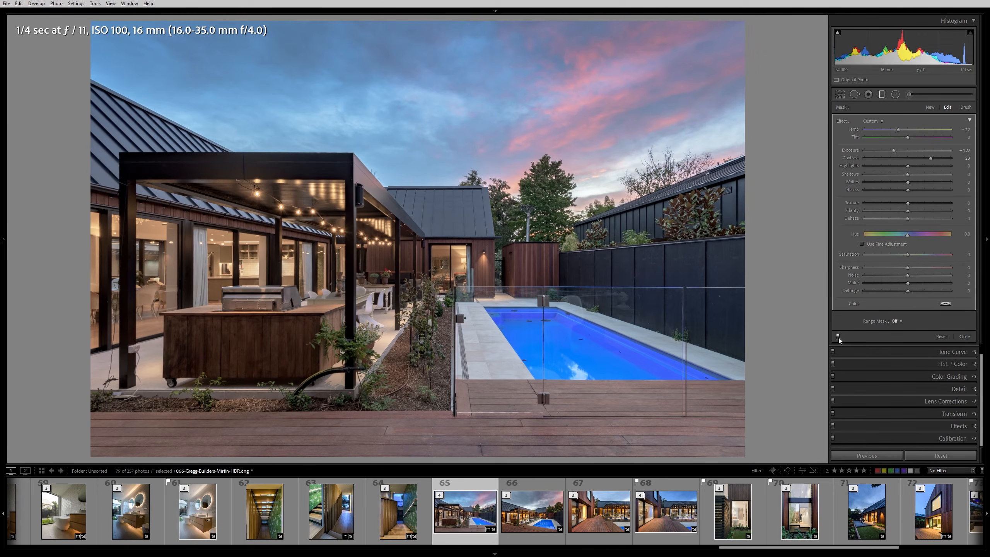
click(838, 336)
click(839, 337)
click(839, 337)
click(839, 337)
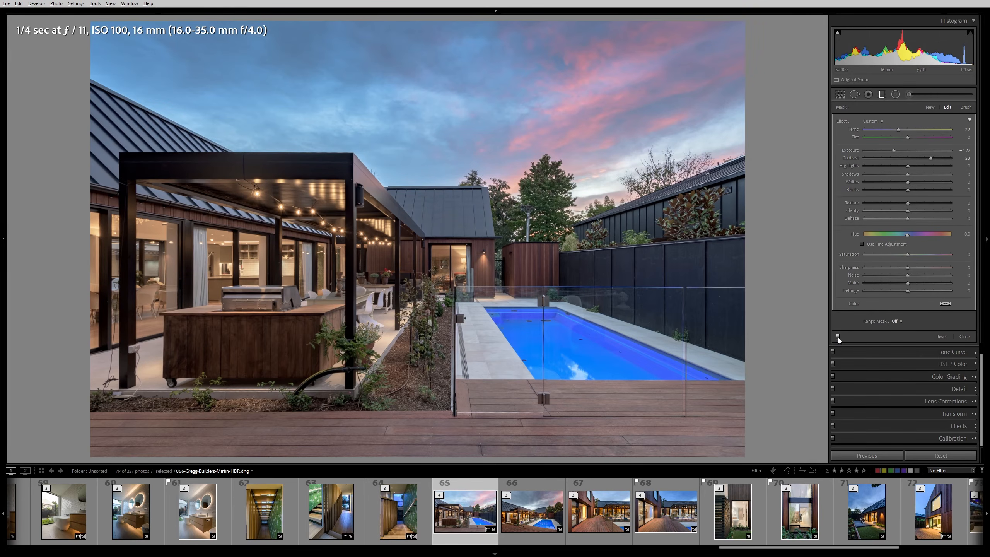
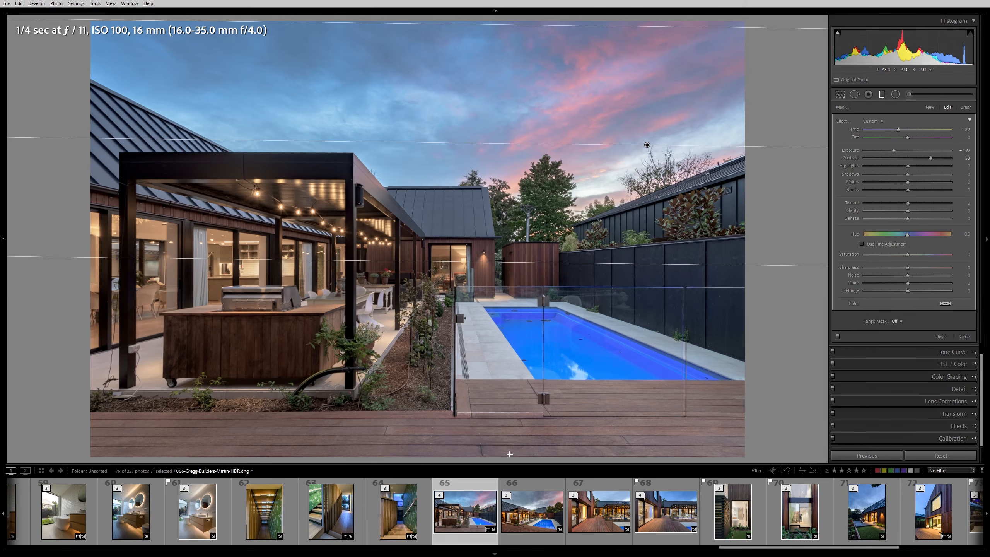
Add a graduated filter rising from the photo's lower edge over the deck, reset its effects, and set exposure to -1.06
drag(509, 454, 516, 379)
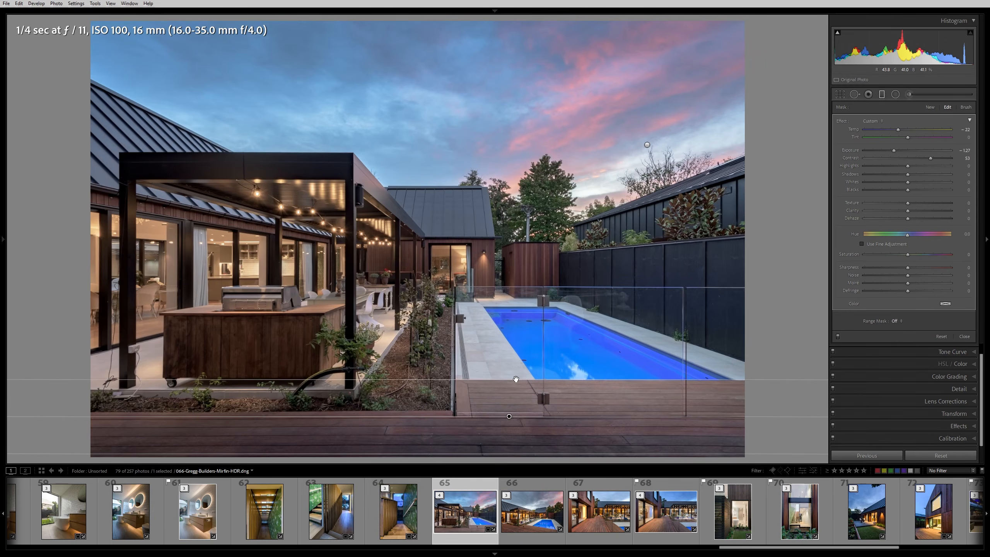
drag(509, 417, 509, 434)
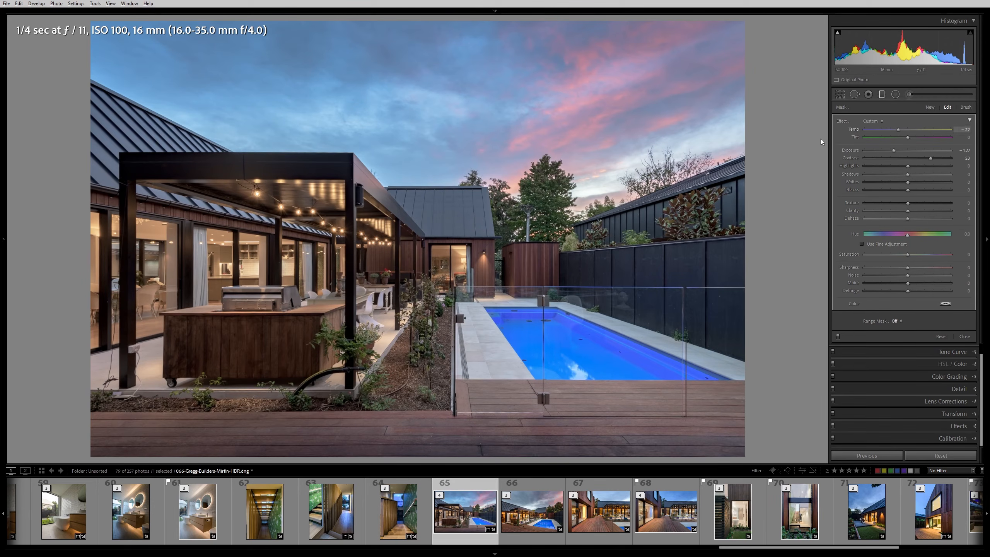
double_click(842, 122)
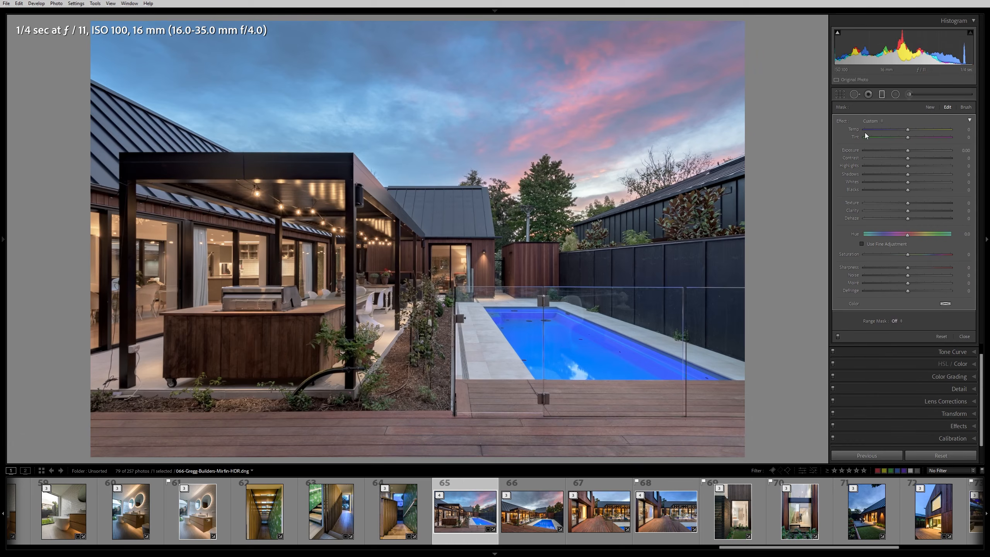
drag(905, 150, 895, 150)
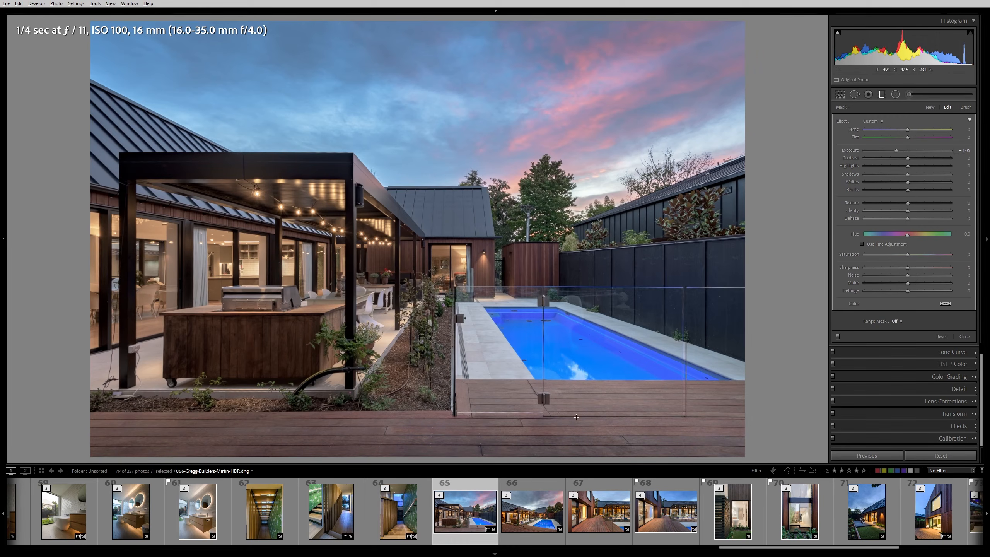
Fine-tune the deck gradient's transition and position, and set its contrast to 12 and clarity to 10
drag(512, 395, 513, 378)
drag(508, 423, 513, 433)
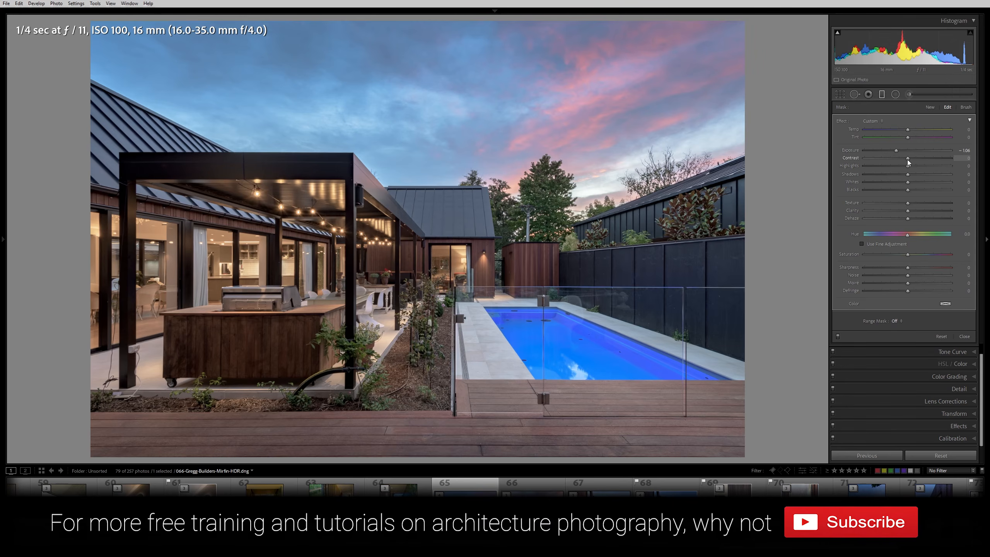
drag(917, 160, 913, 159)
drag(912, 213, 913, 212)
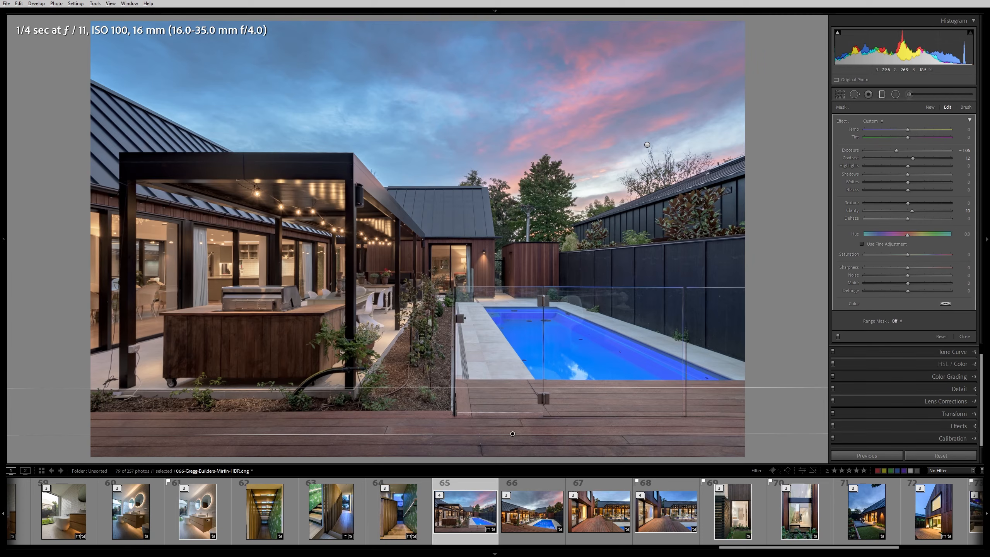
Add a radial filter over the dark fence beside the pool with exposure -1.24 and contrast about -60, and nudge it outward
click(897, 96)
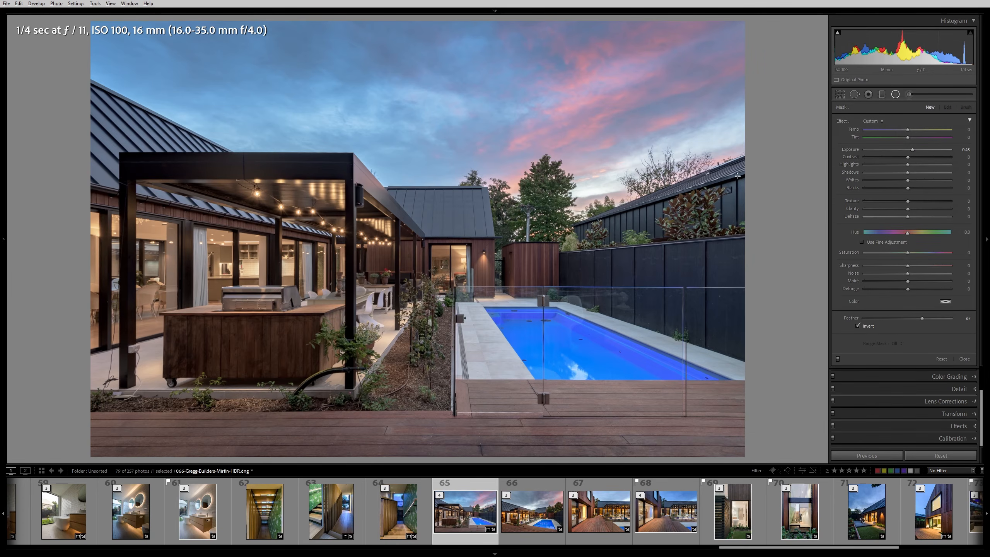
drag(742, 228, 554, 153)
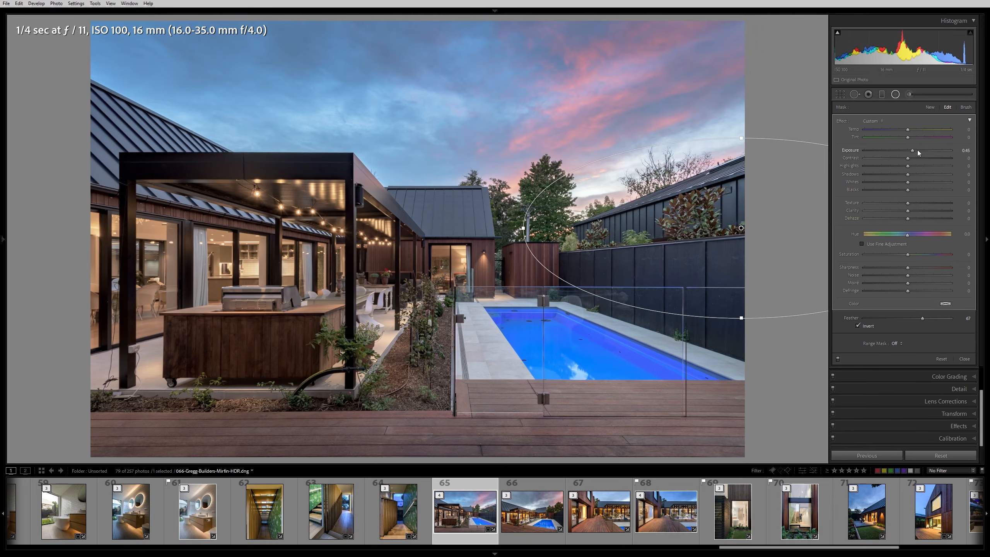
drag(913, 150, 896, 149)
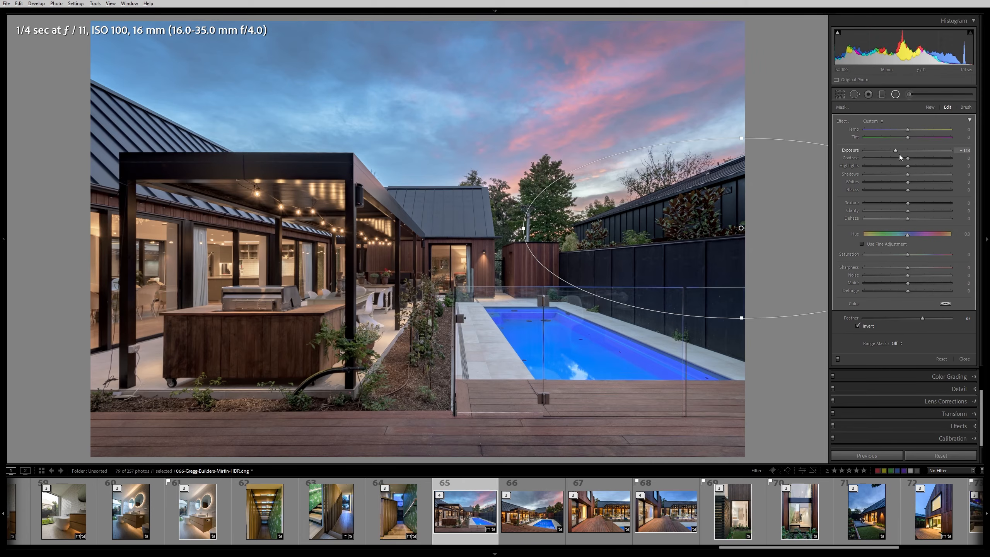
drag(904, 157, 881, 163)
drag(741, 228, 748, 231)
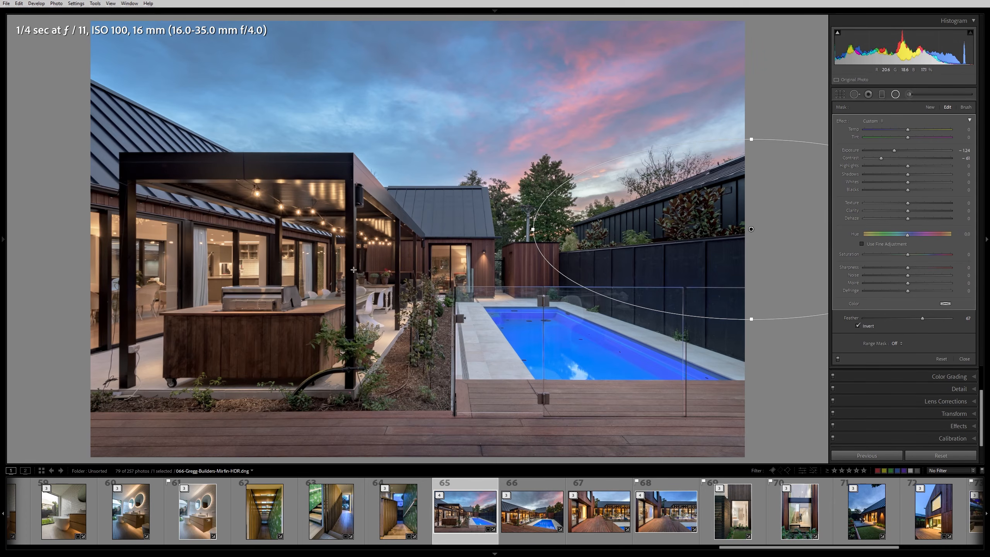
Add a radial filter over the house and terrace with exposure 0.45, contrast 11, clarity 9 and saturation 6, slightly lifting shadows and whites
drag(306, 262, 643, 113)
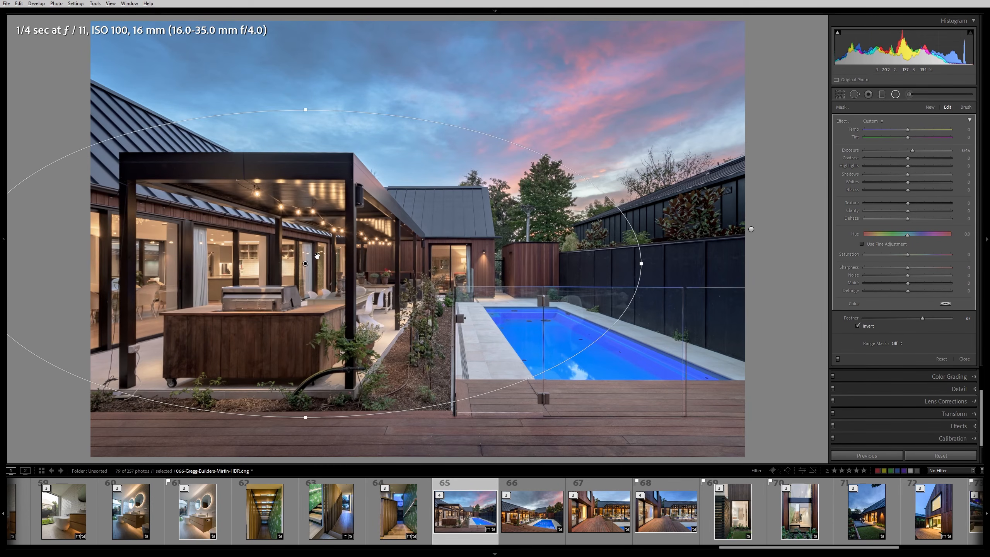
drag(306, 263, 321, 273)
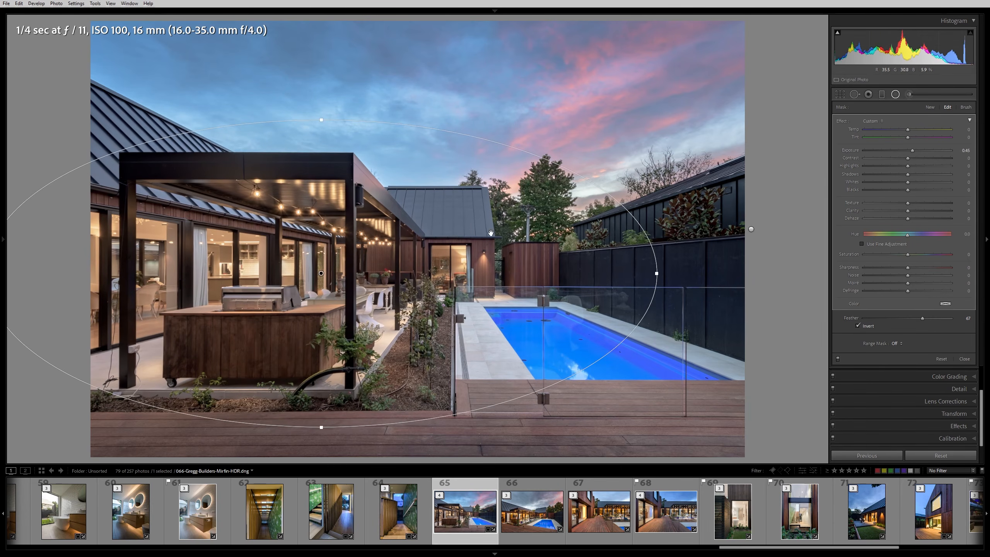
drag(911, 160, 909, 202)
drag(909, 212, 910, 220)
click(910, 220)
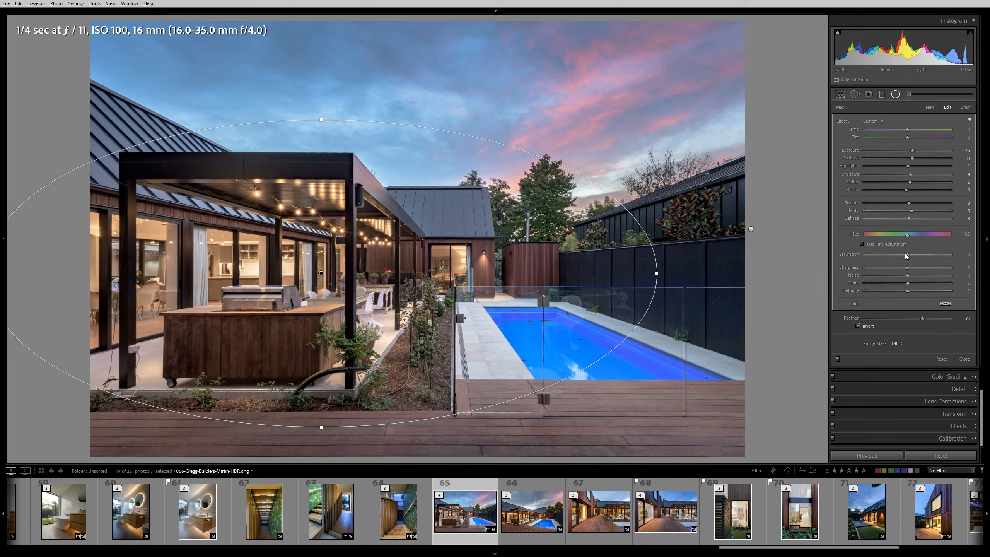
drag(909, 255, 914, 256)
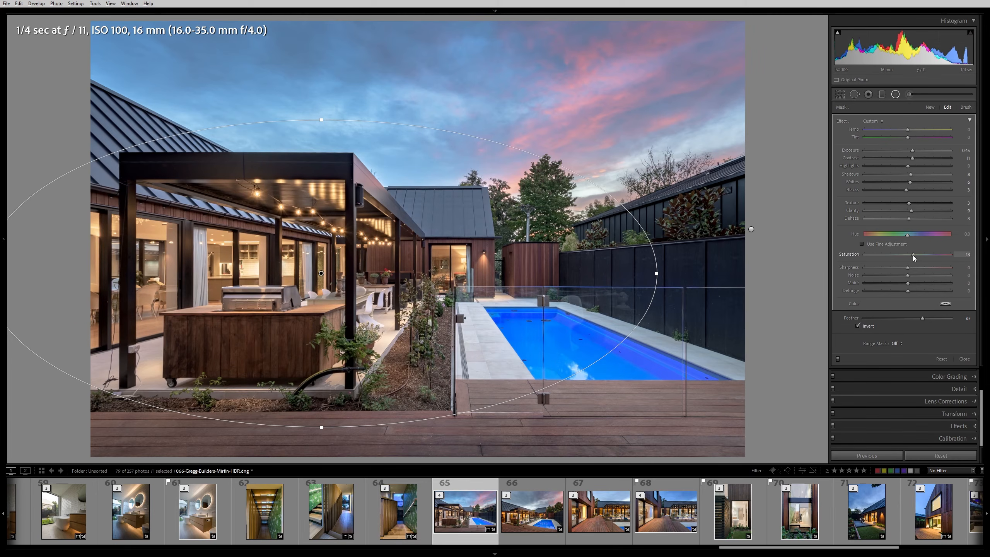
drag(914, 257, 910, 258)
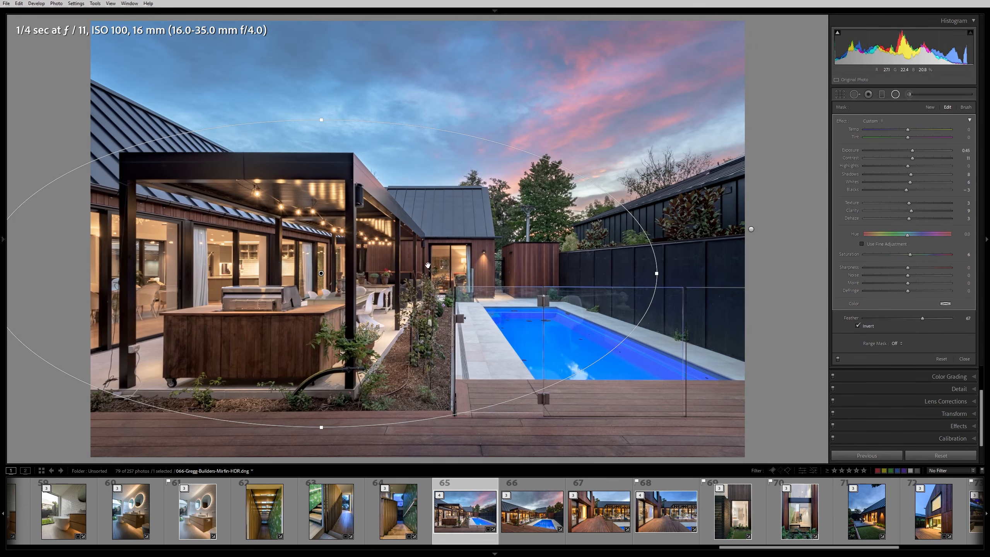
Compare the photo repeatedly with and without the radial filters on the fence and house
click(839, 359)
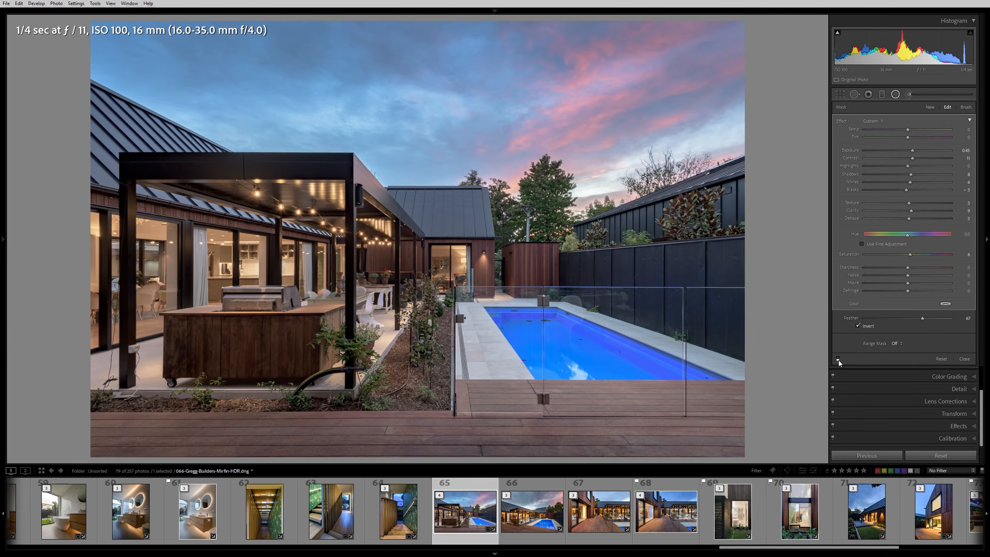
click(839, 360)
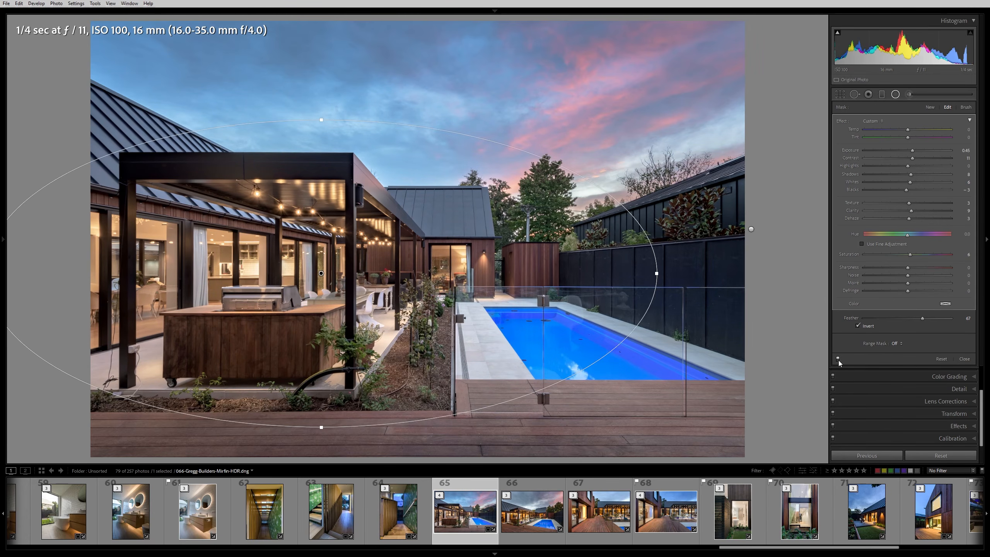
click(839, 360)
click(839, 360)
click(839, 360)
click(838, 360)
click(839, 361)
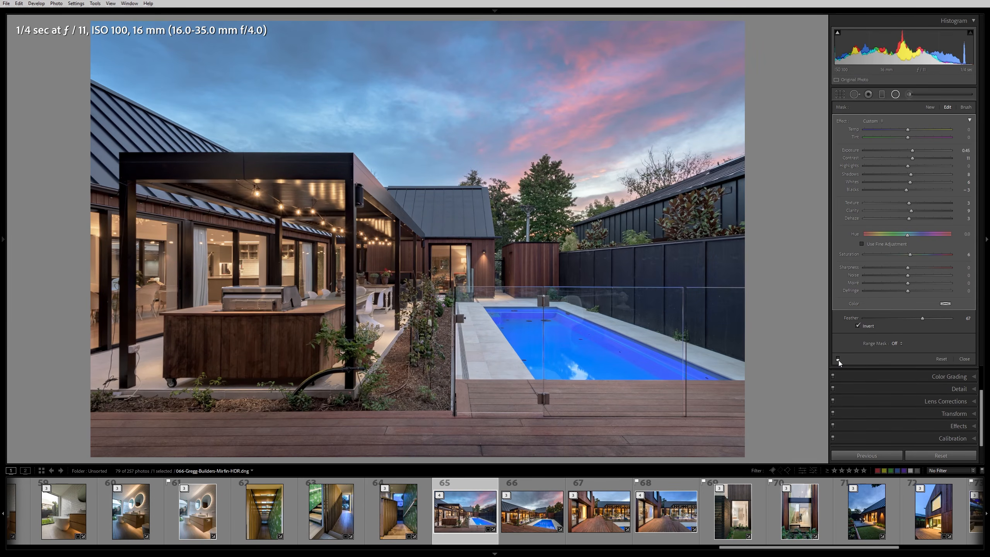
click(839, 360)
click(839, 360)
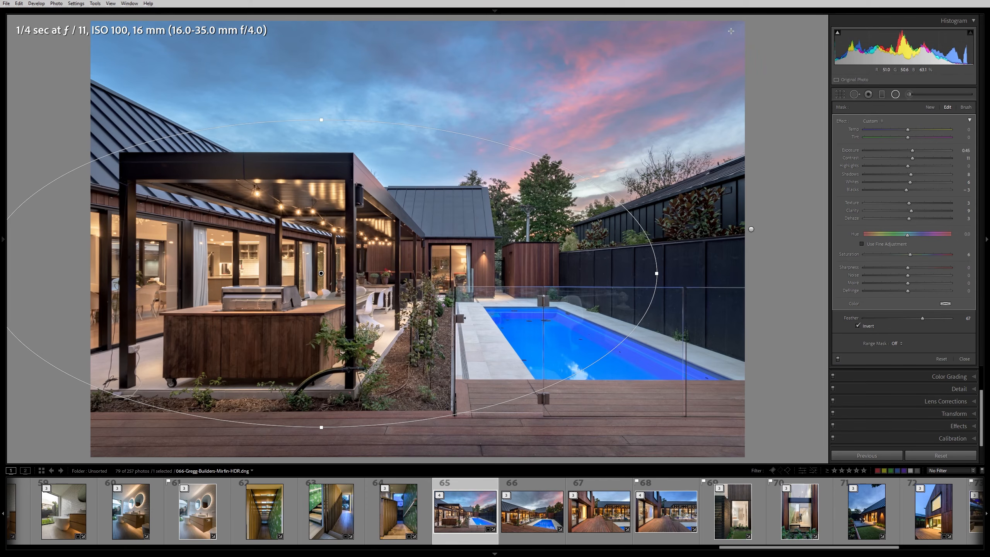
Add a large radial filter centred on the pink clouds, reset its exposure to zero, and set dehaze to about 55
drag(728, 49, 358, 203)
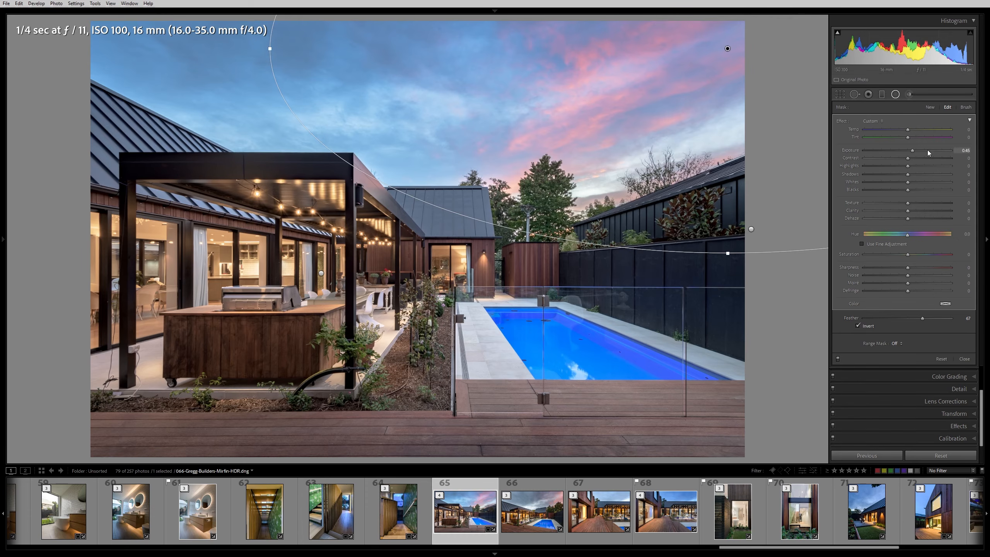
double_click(914, 149)
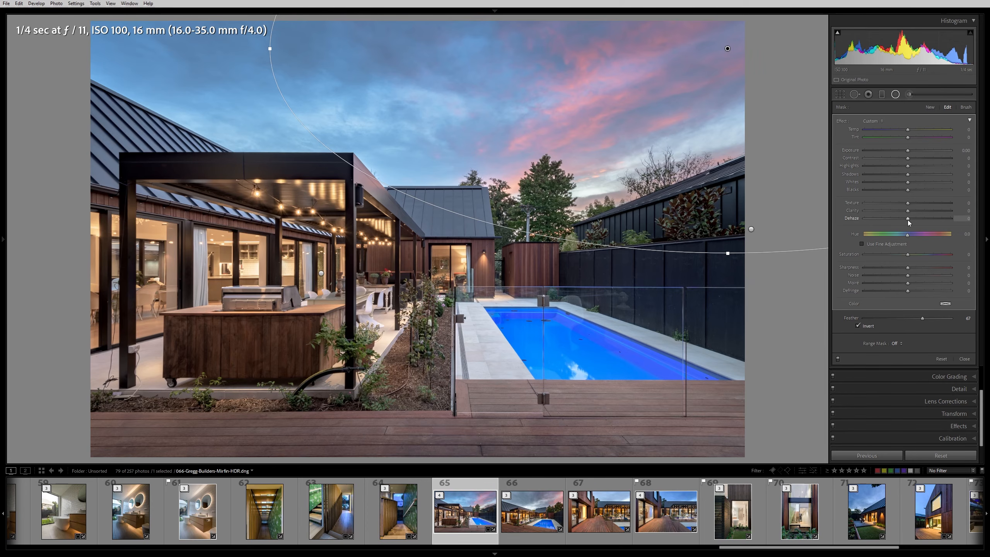
mouse_move(908, 221)
mouse_down()
mouse_move(962, 210)
mouse_move(927, 217)
mouse_up()
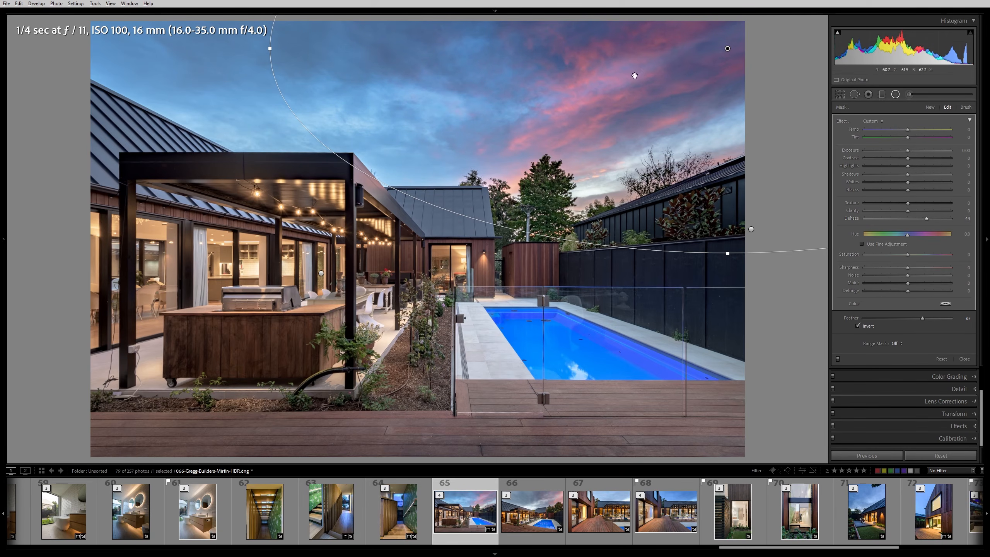
double_click(927, 219)
drag(925, 218, 931, 220)
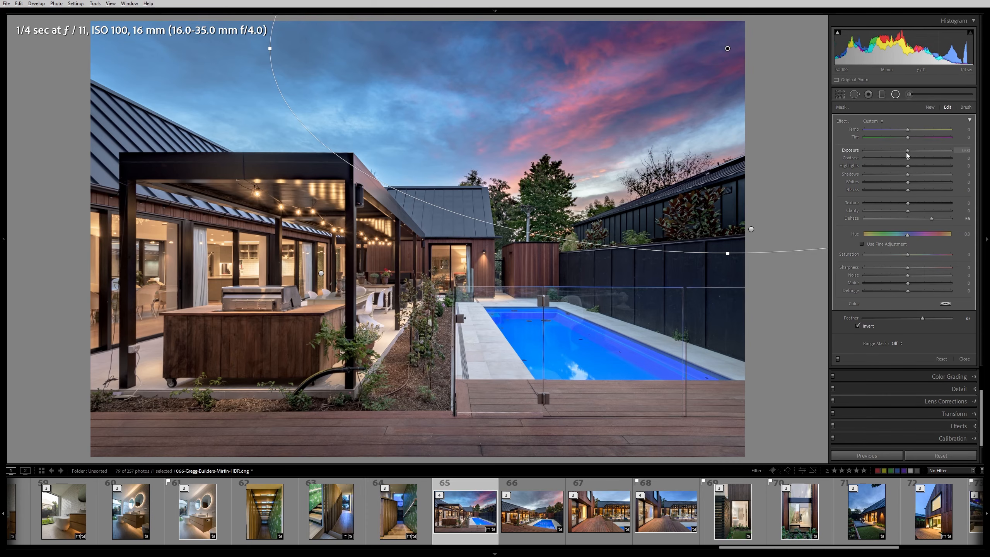
Set the cloud radial filter's exposure to 0.81, temperature to 26 and tint to 6, and compare the photo with and without radial filters
drag(907, 153, 915, 153)
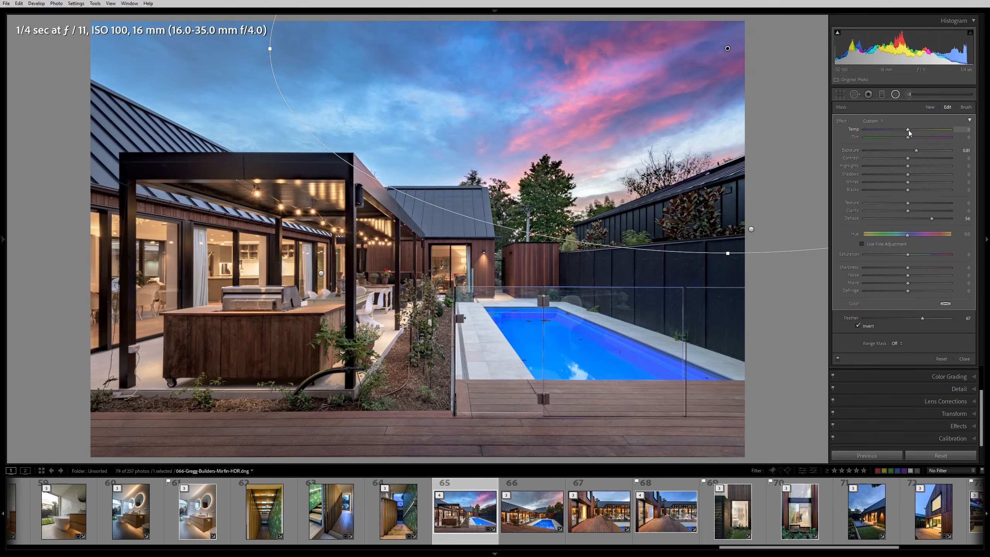
mouse_move(908, 130)
mouse_down()
mouse_move(932, 130)
mouse_move(911, 137)
mouse_up()
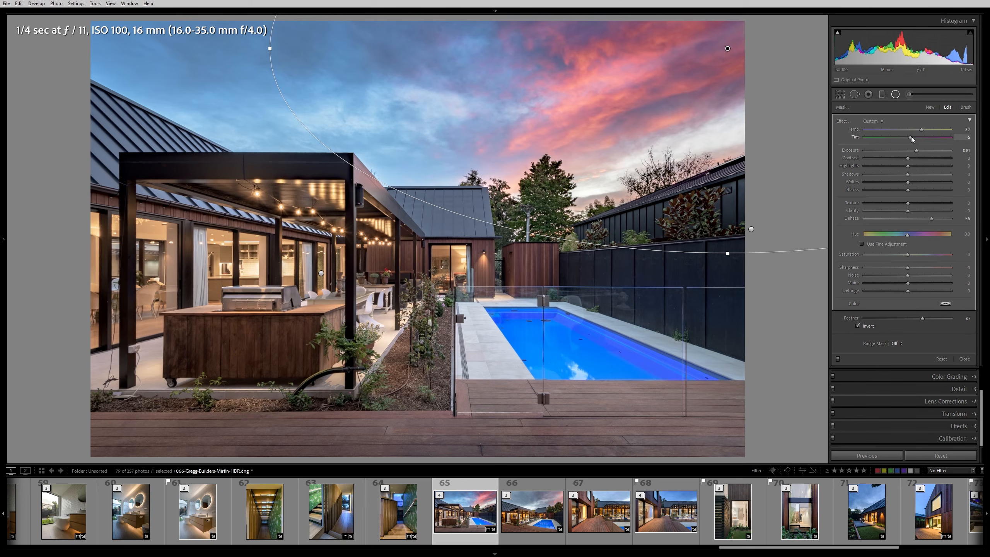
click(838, 359)
click(838, 359)
Reduce the cloud radial filter's overall amount to 25 and shift it slightly towards the middle of the sky
click(971, 121)
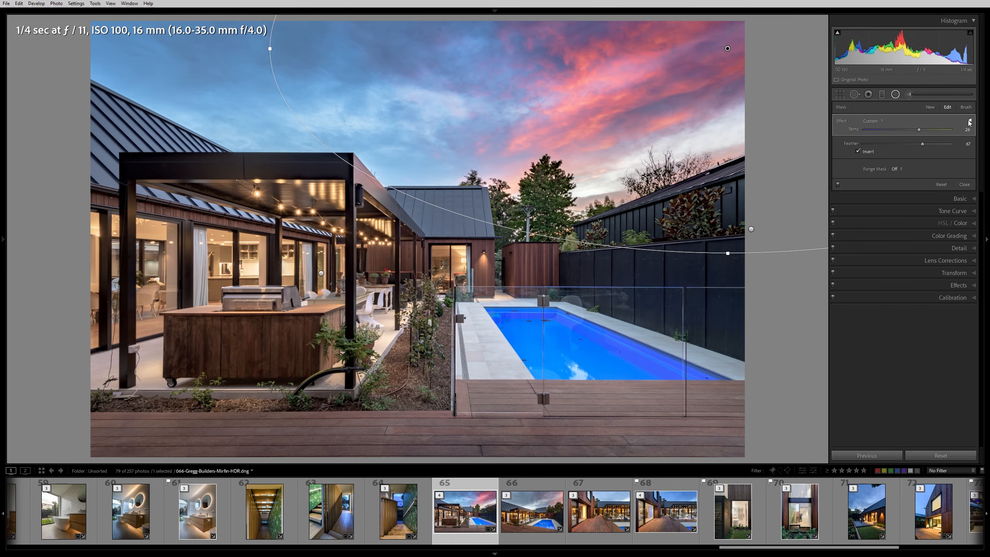
click(970, 121)
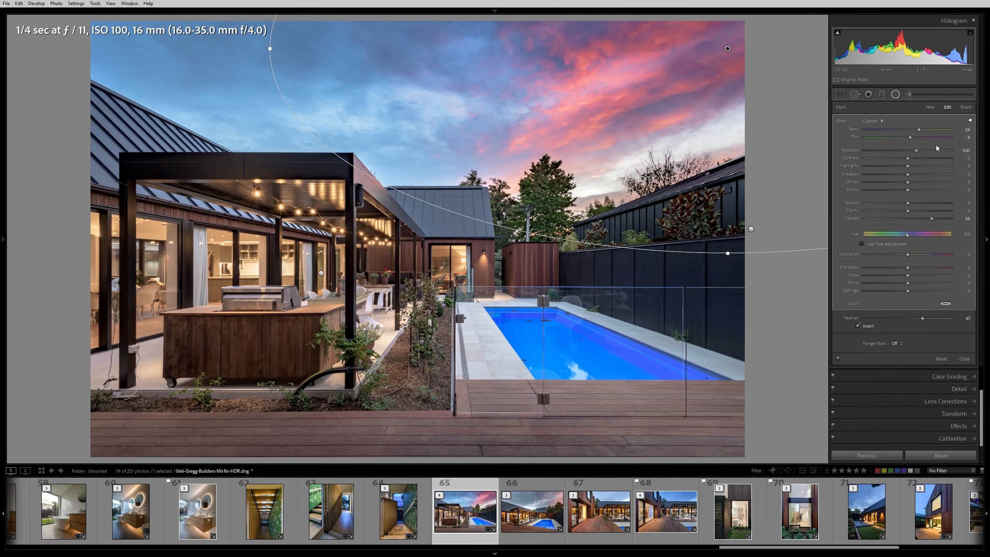
click(970, 121)
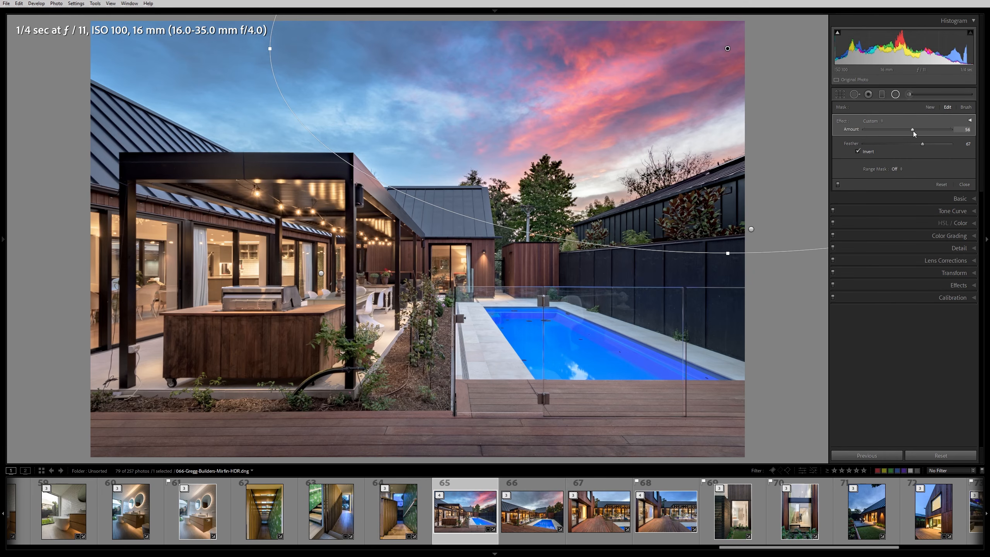
drag(913, 132, 886, 134)
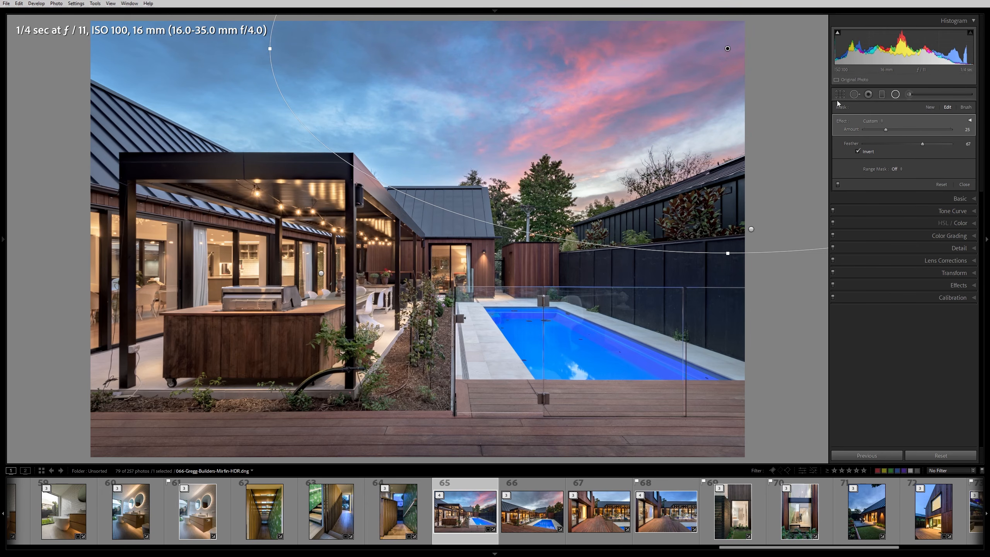
drag(729, 48, 676, 46)
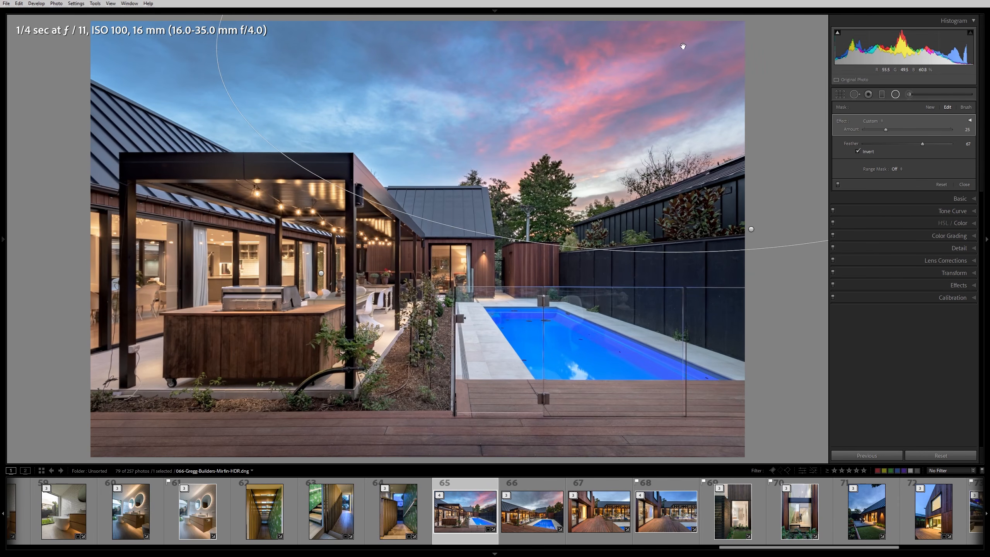
Nudge the cloud radial filter slightly within the pink part of the sky, leave the filter tool, and expand the bracketed photo stack
mouse_move(676, 46)
mouse_down()
mouse_move(219, 376)
mouse_move(151, 441)
mouse_move(641, 77)
mouse_move(624, 69)
mouse_move(658, 42)
mouse_move(702, 40)
mouse_move(667, 83)
mouse_move(683, 48)
mouse_up()
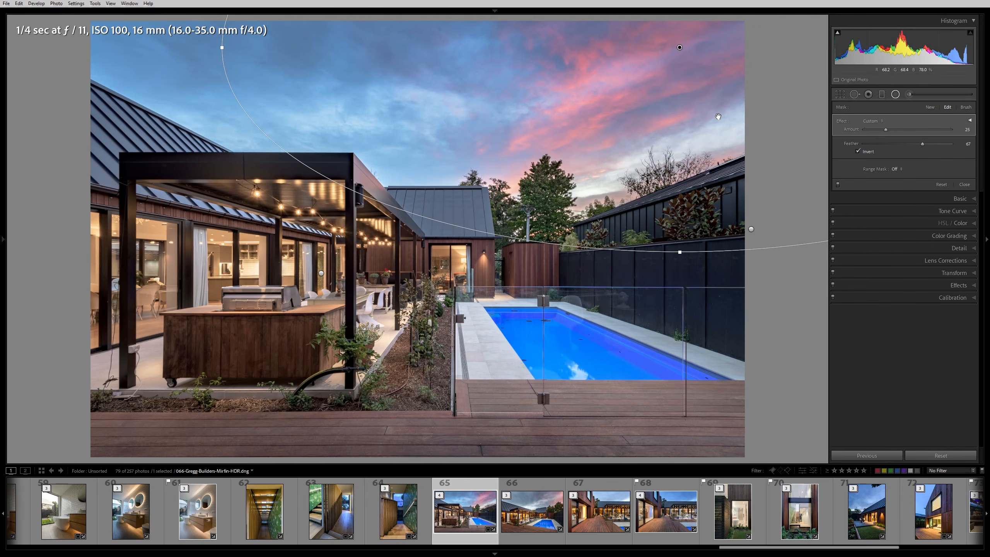
key(shift+m)
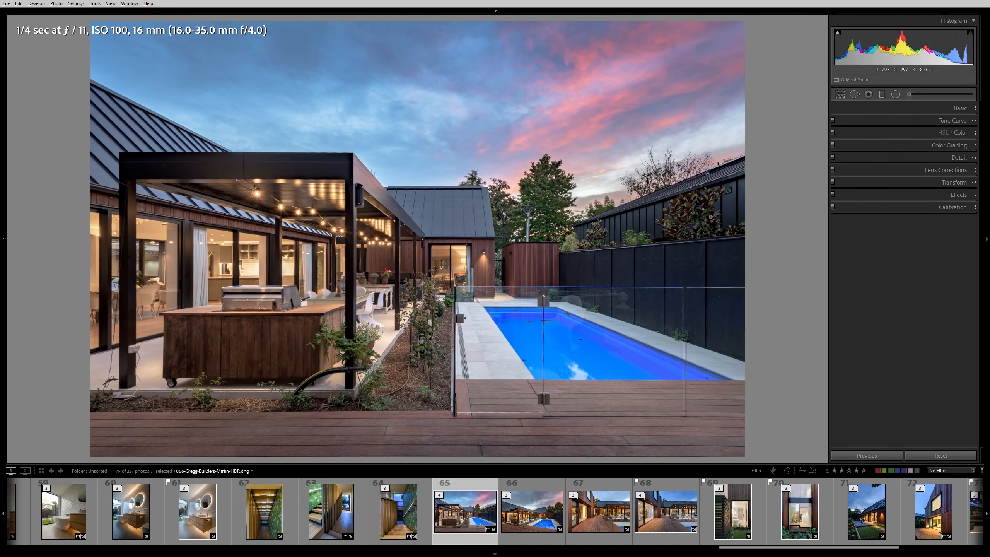
key(s)
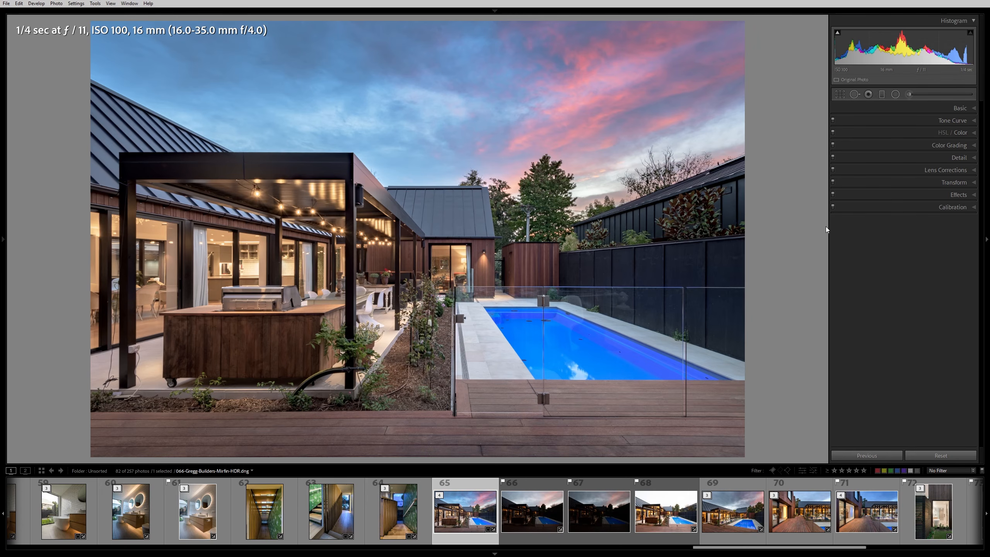
Compare the edited HDR photo and its virtual copy with their before versions
key(backslash)
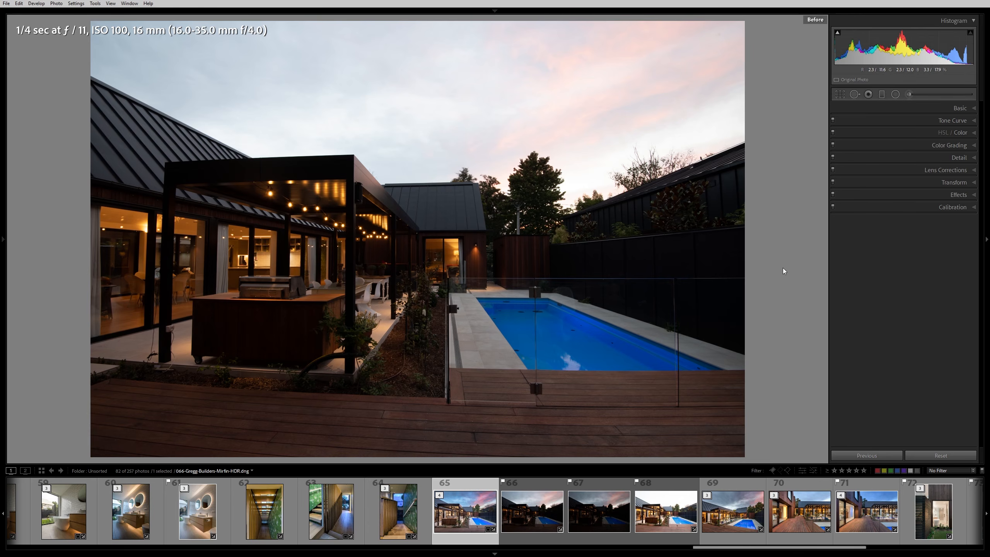
key(backslash)
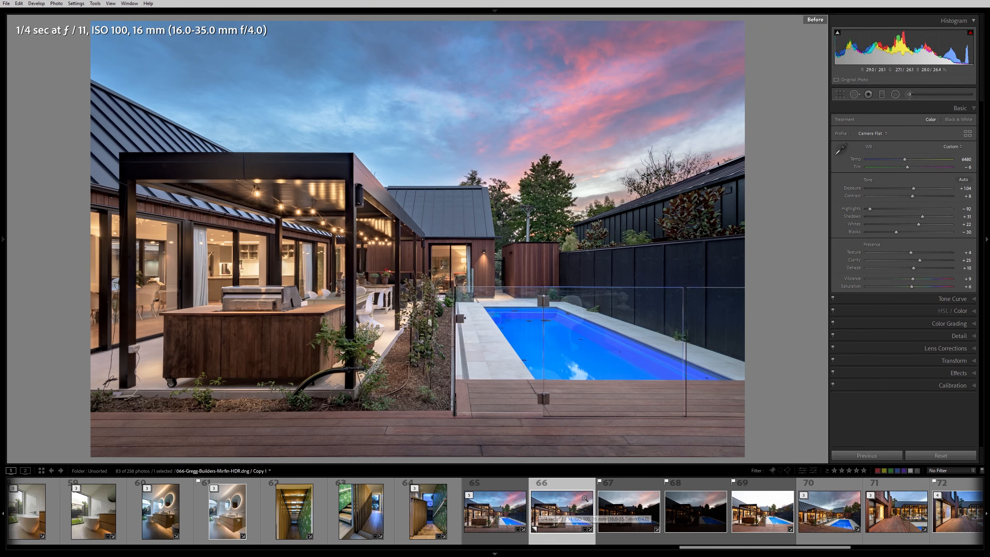
key(backslash)
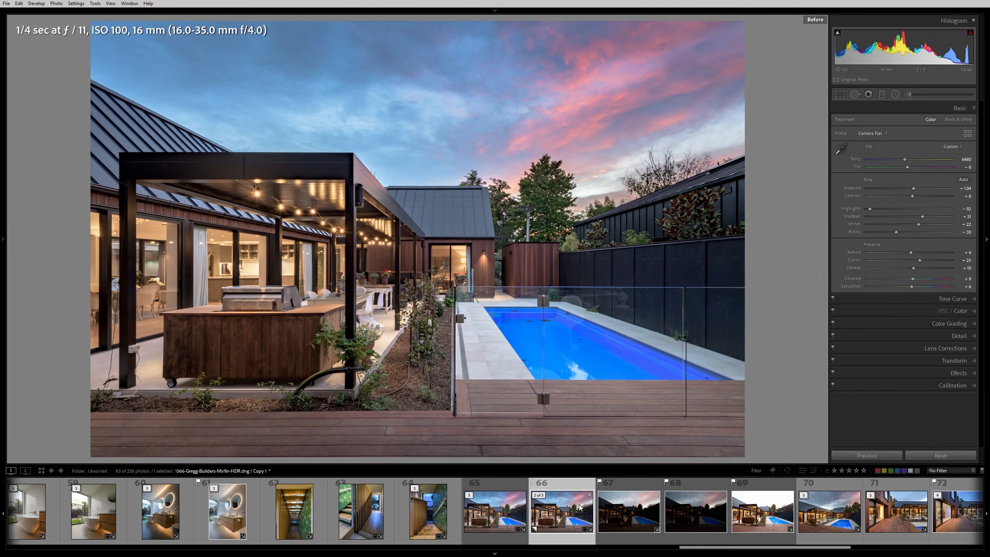
key(backslash)
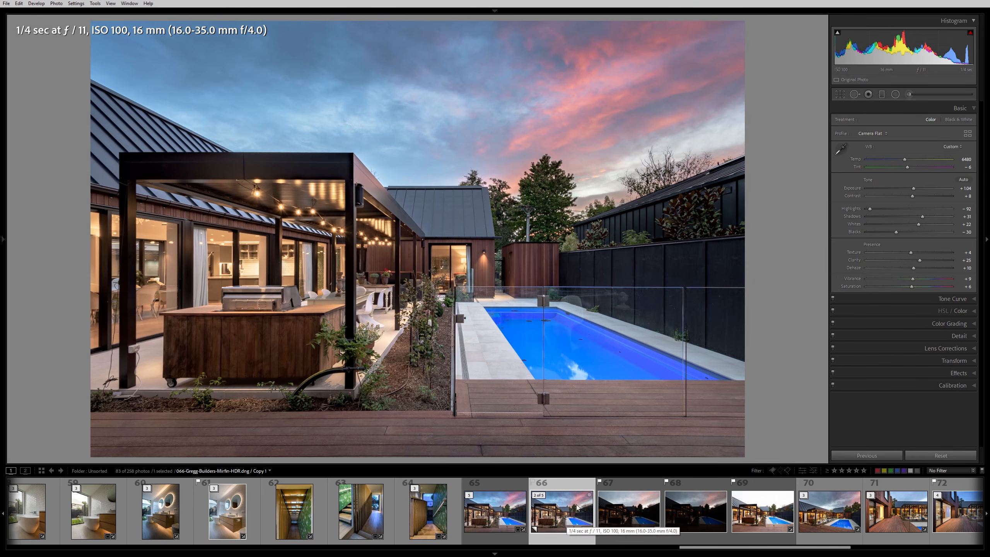
Review the virtual copy's tone curve and basic adjustments, and compare it again with its before version
click(967, 299)
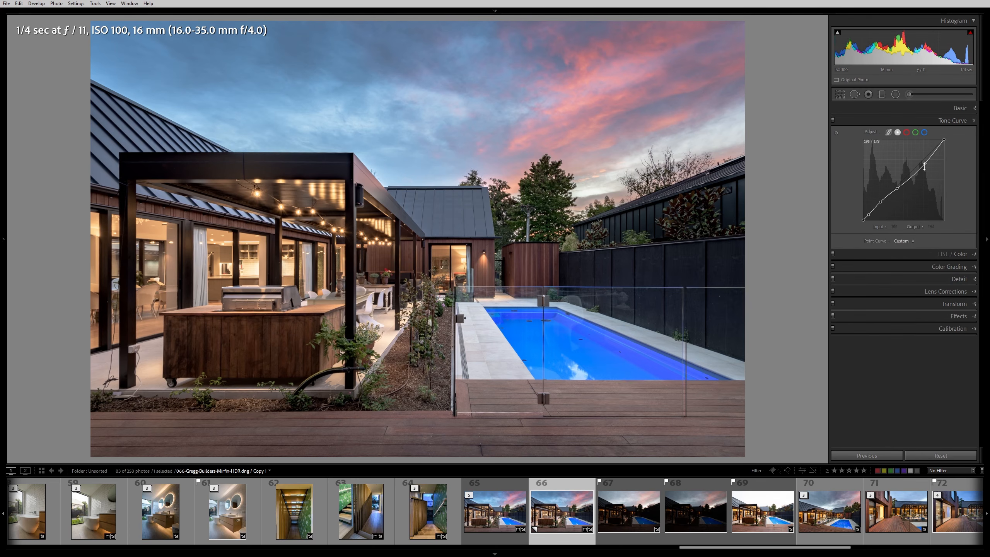
click(952, 107)
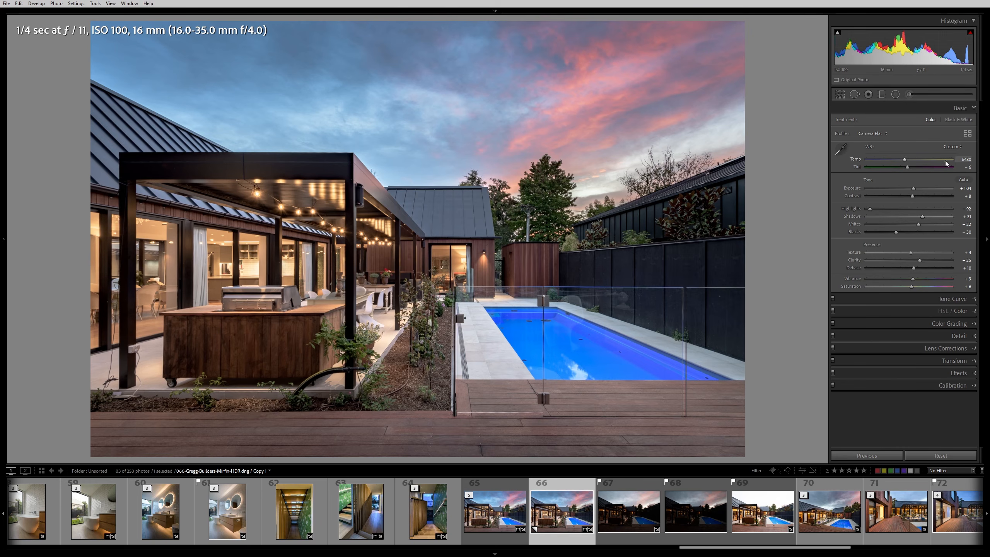
key(backslash)
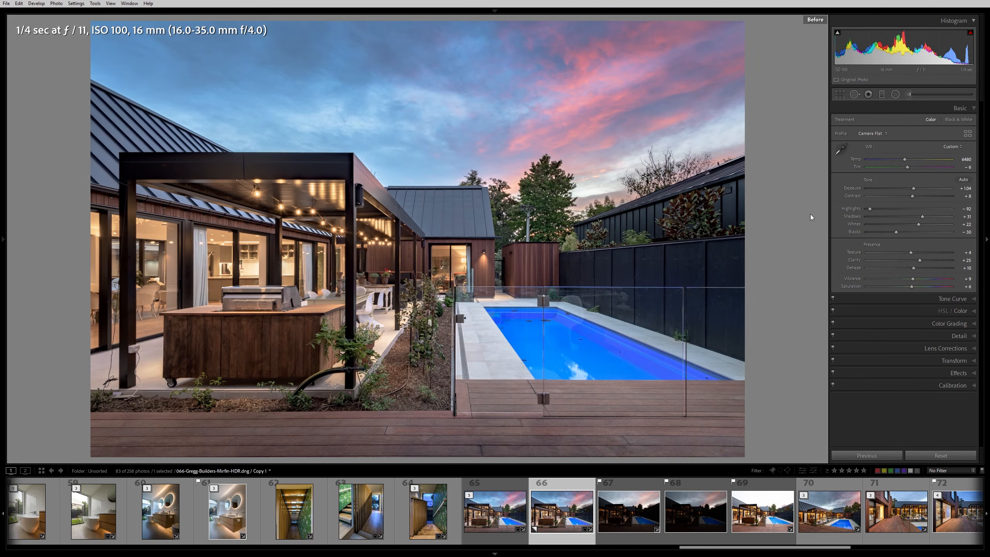
key(backslash)
key(backslash)
key(backslash)
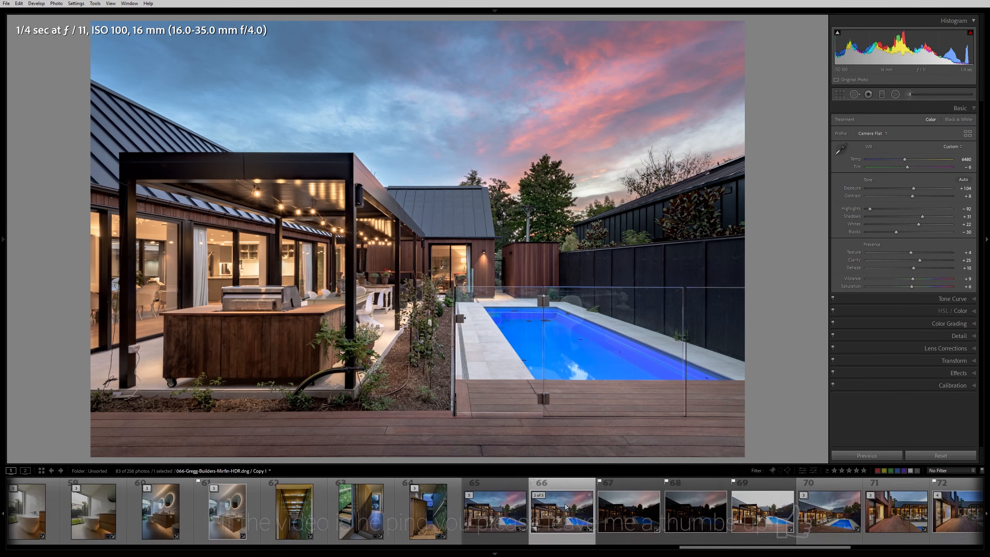
Open the virtual copy in Luminar AI as a 16-bit TIFF copy with Lightroom adjustments, keeping the Adobe RGB (1998) color space
right_click(566, 504)
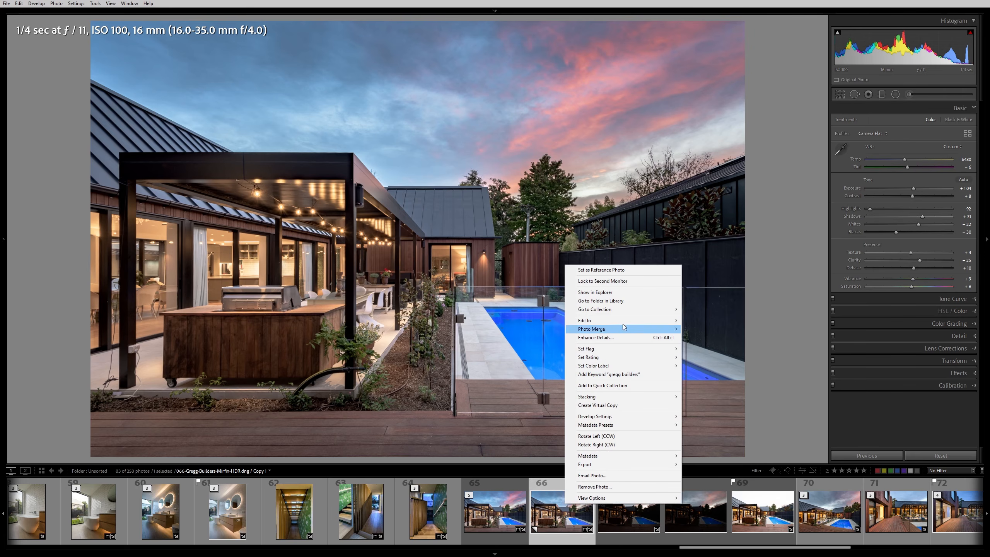
mouse_move(623, 325)
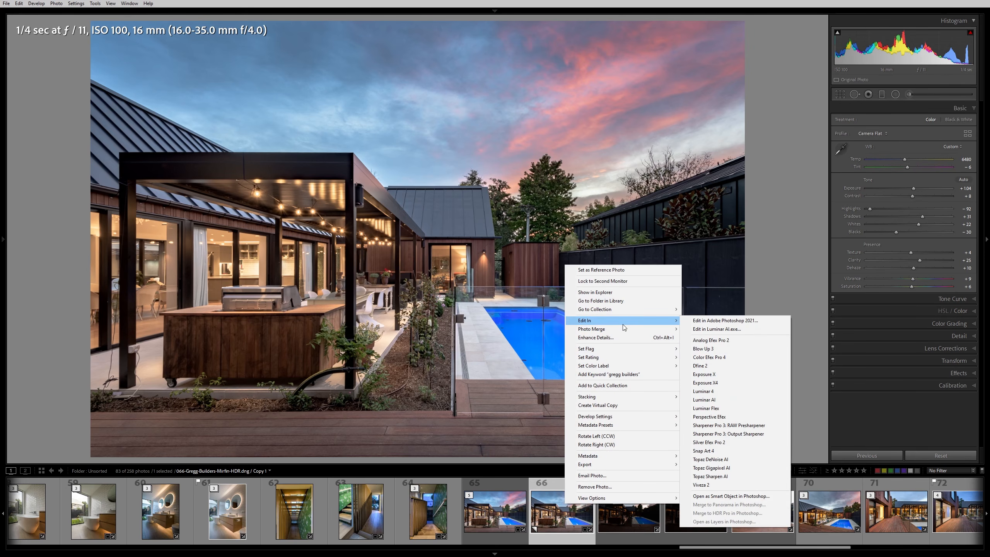
click(724, 331)
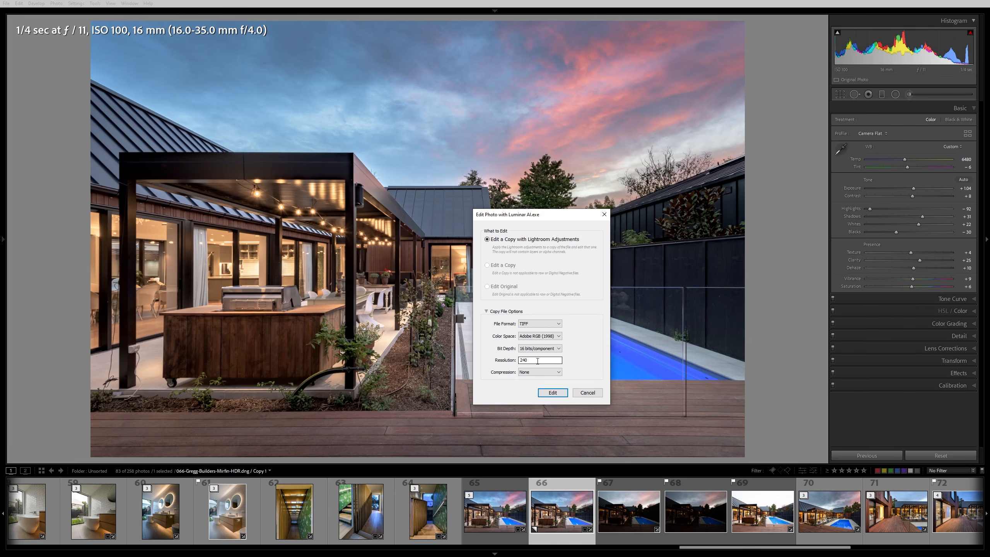
click(538, 337)
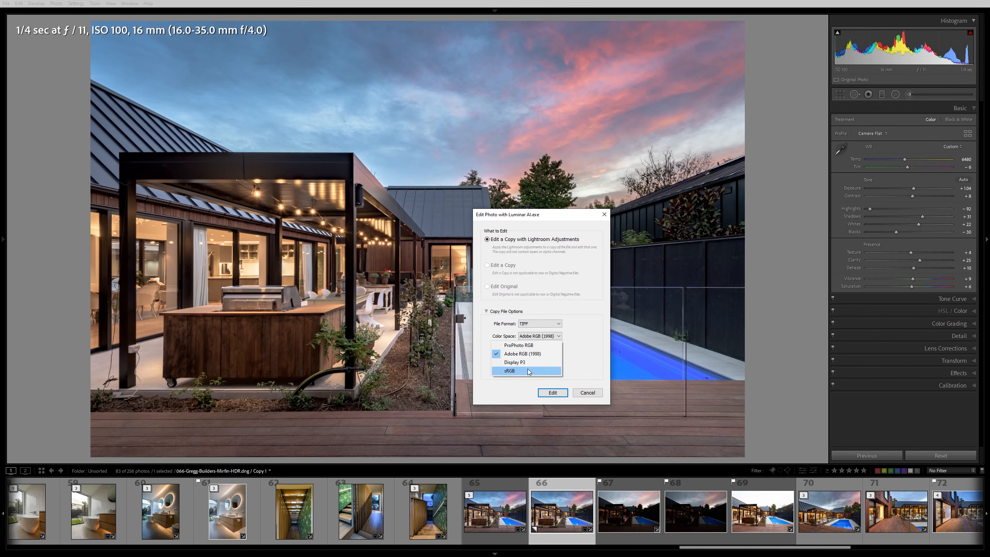
click(603, 351)
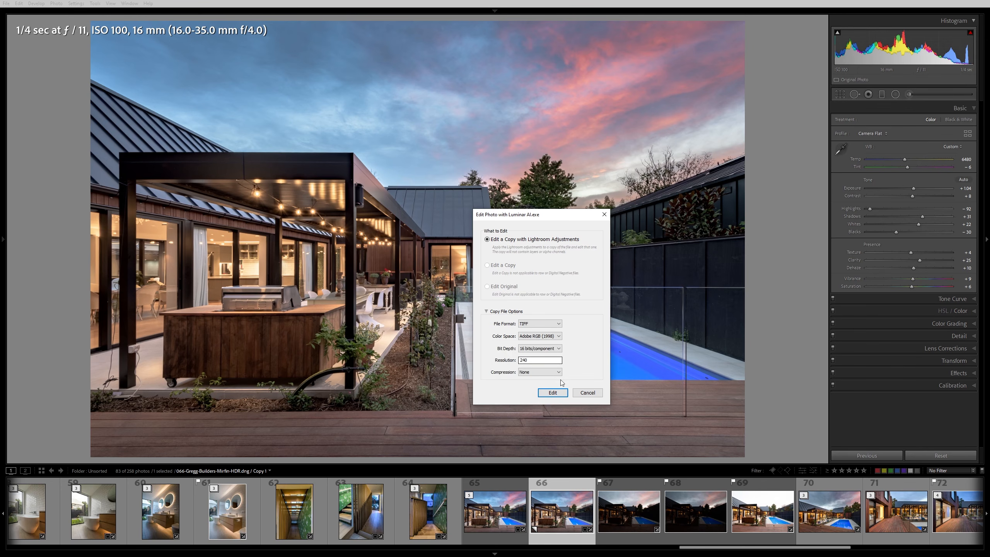
click(553, 392)
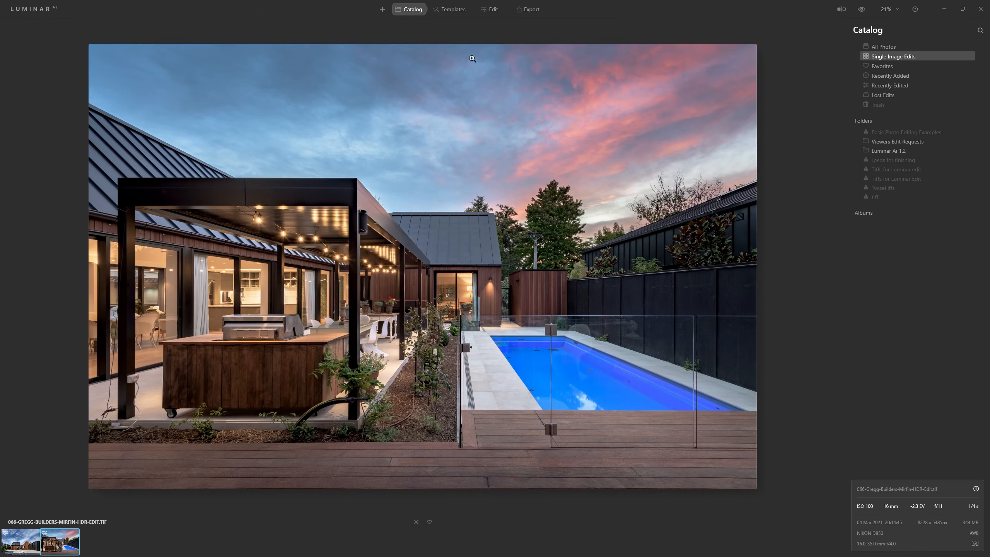
Apply the AT Architecture Enhancer IV template to the photo and compare the result with the original several times
click(452, 11)
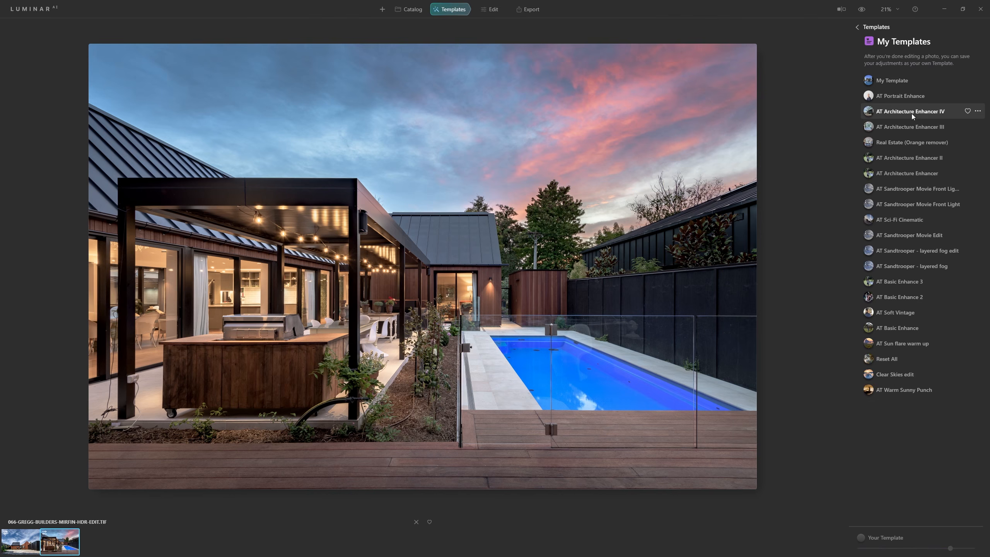
click(923, 111)
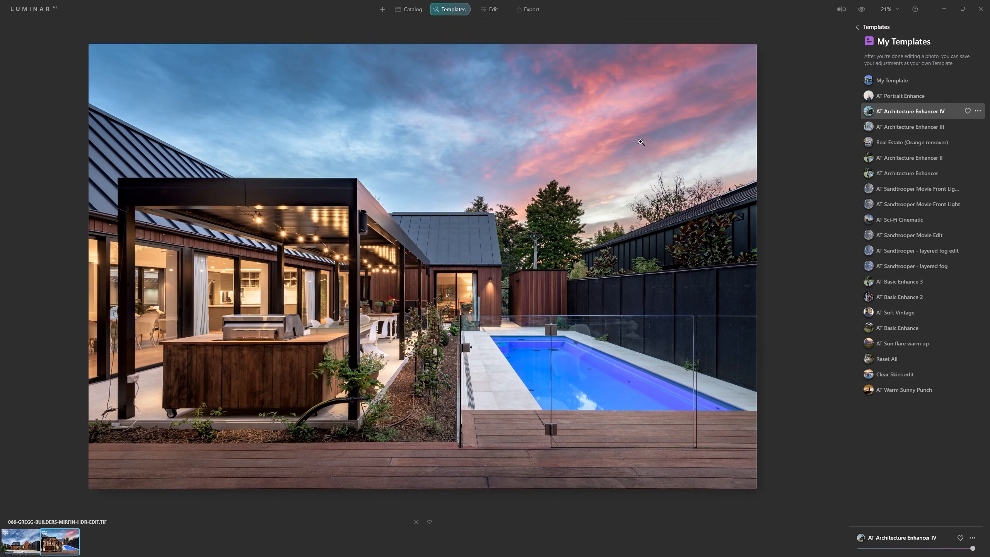
click(862, 9)
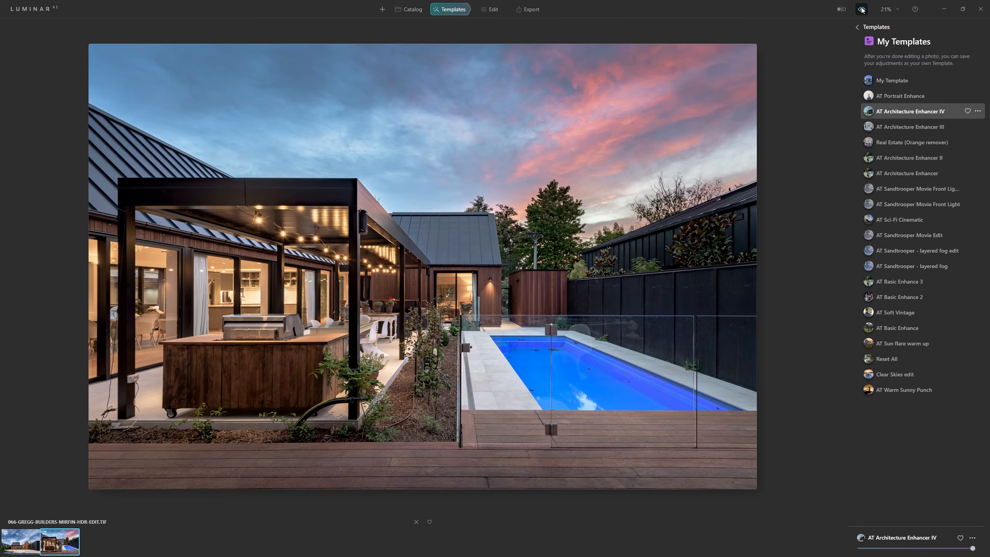
click(862, 9)
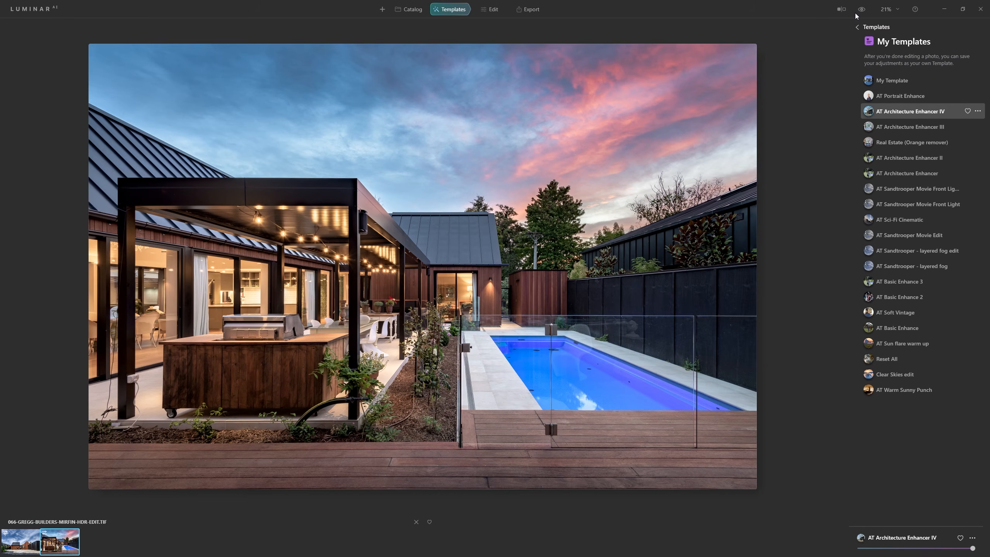
click(856, 12)
click(856, 12)
click(863, 13)
click(863, 12)
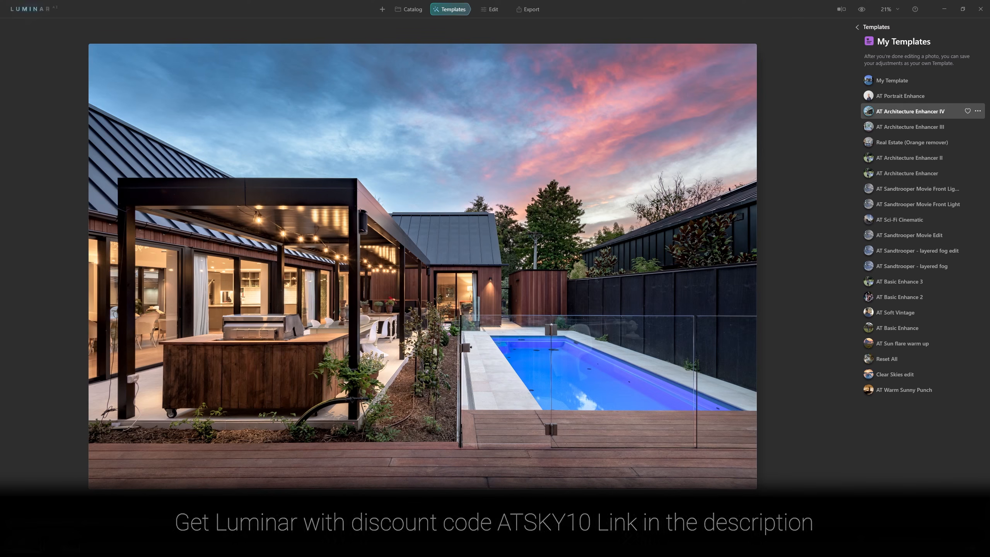
Reduce the AT Architecture Enhancer IV template's strength to about half and compare the photo with the original
drag(927, 549, 920, 548)
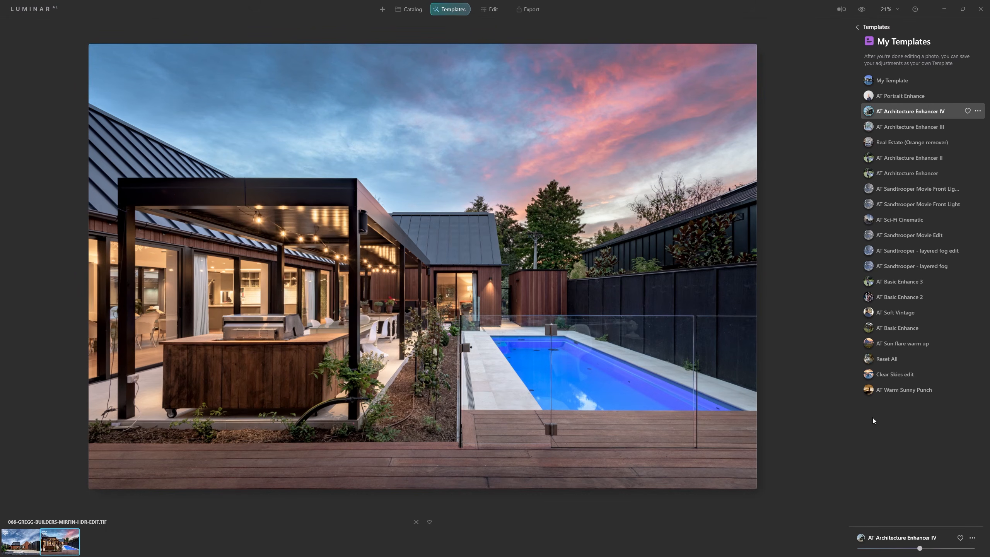
click(863, 7)
Examine the template's individual edits in the Light tool, including its blacks and whites and its curves
click(496, 11)
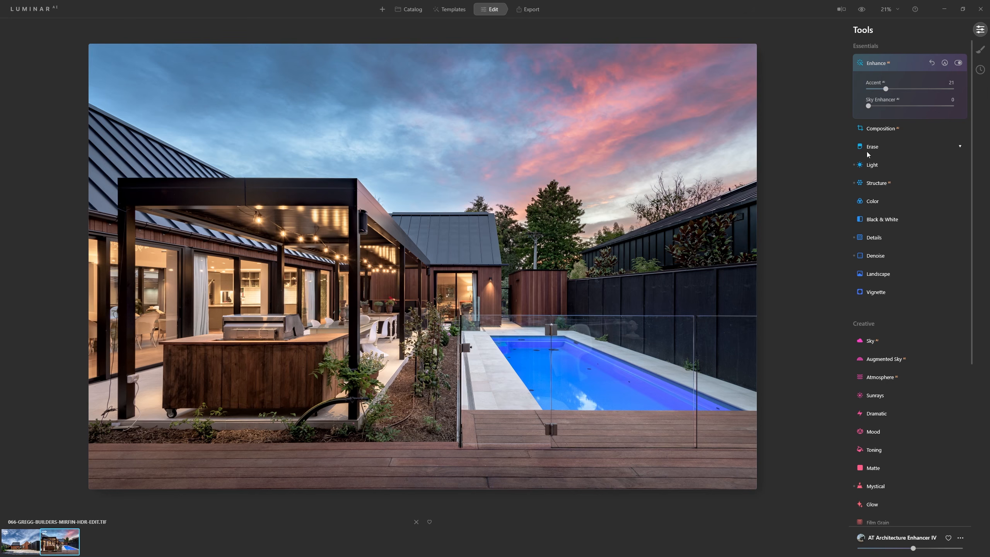
click(881, 165)
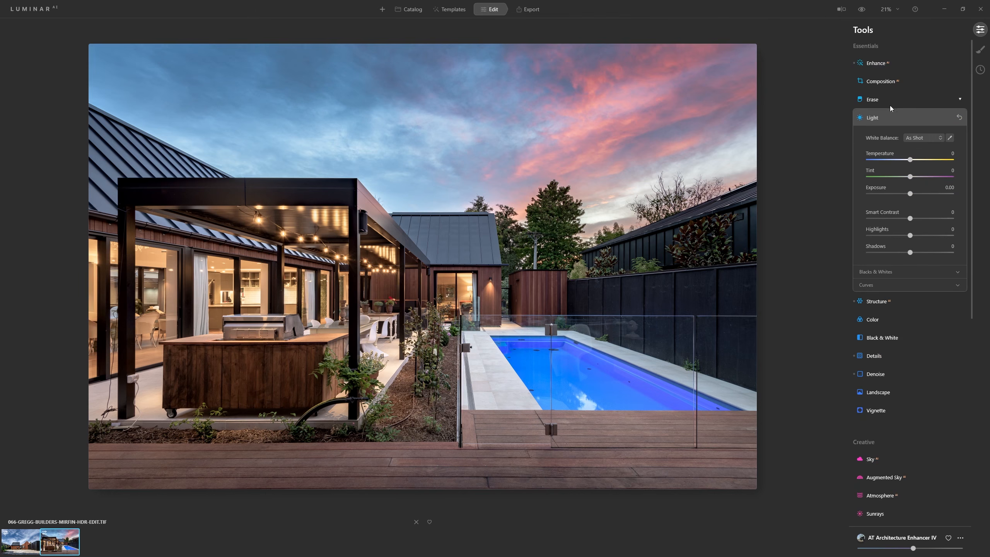
click(892, 271)
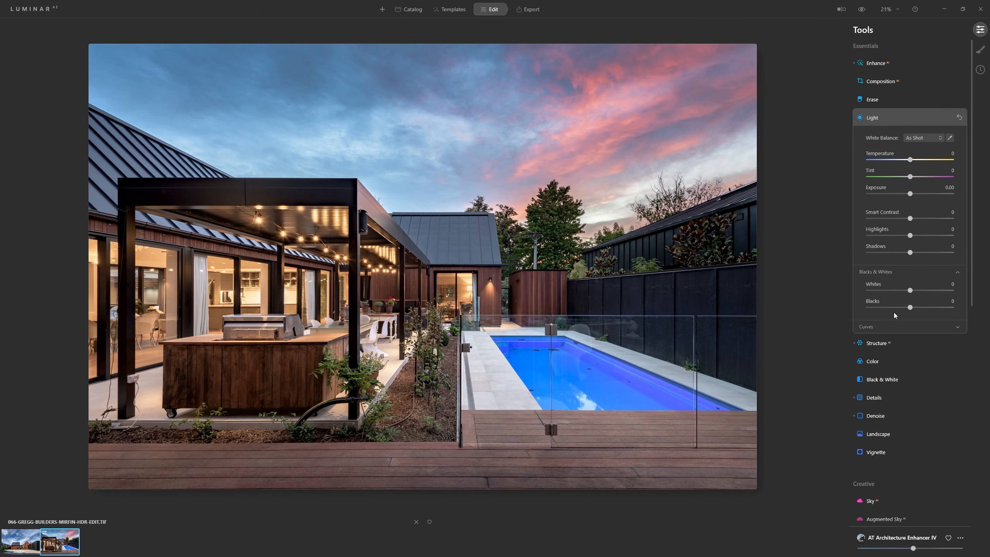
click(892, 326)
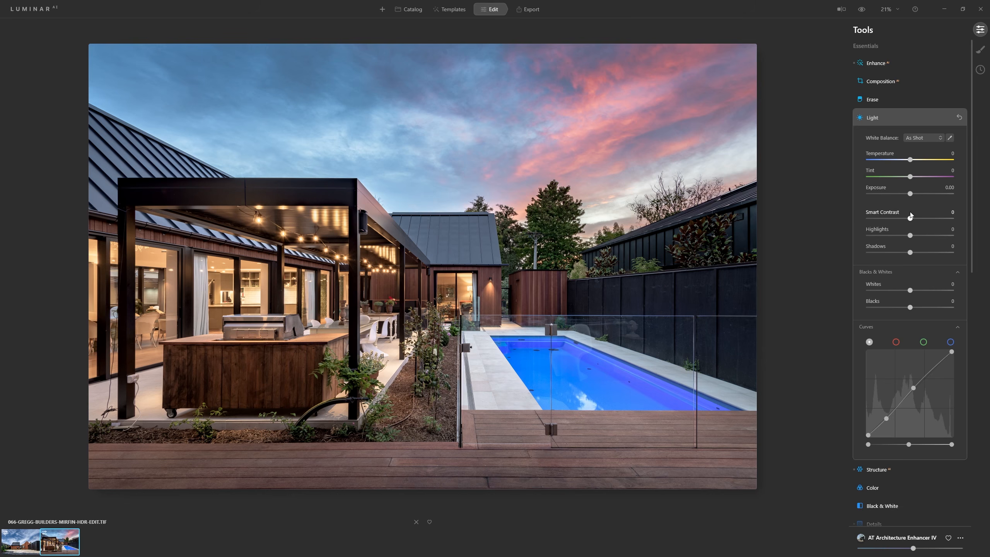
click(881, 118)
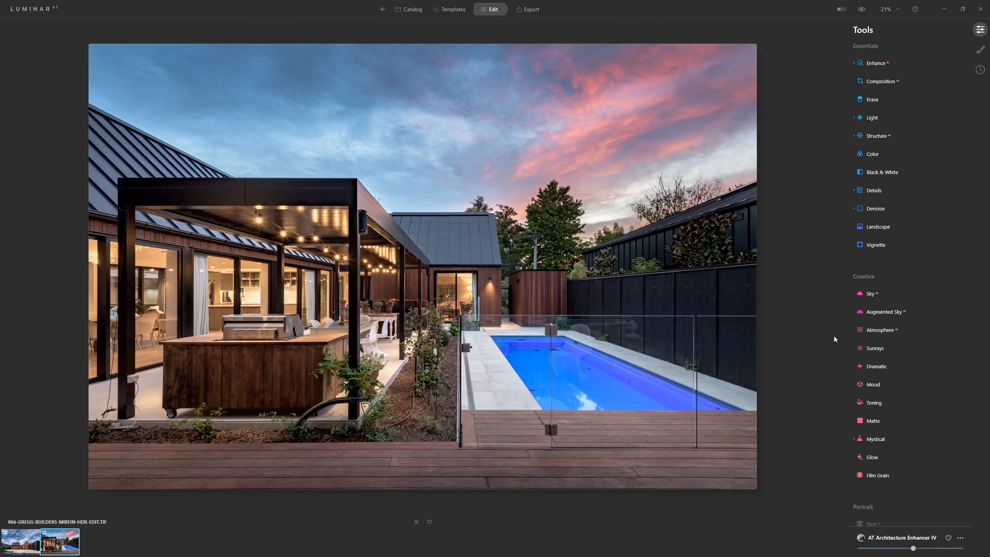
Set the Enhance tool's Accent to 51
click(887, 65)
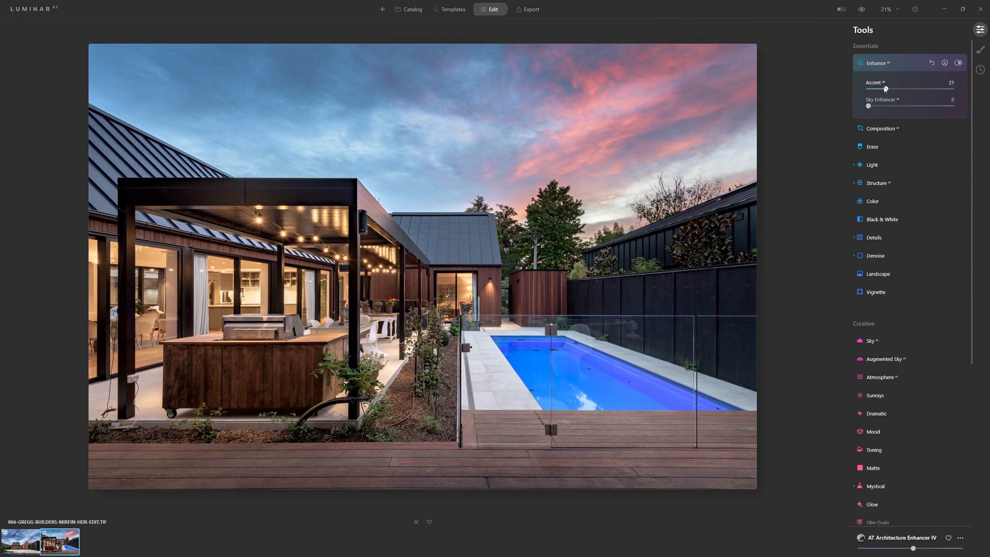
drag(886, 88, 907, 84)
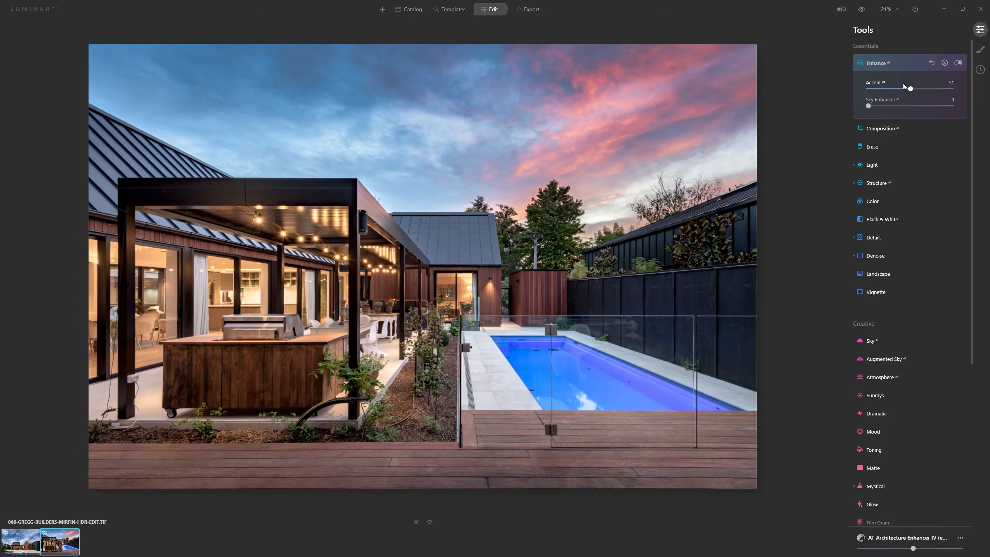